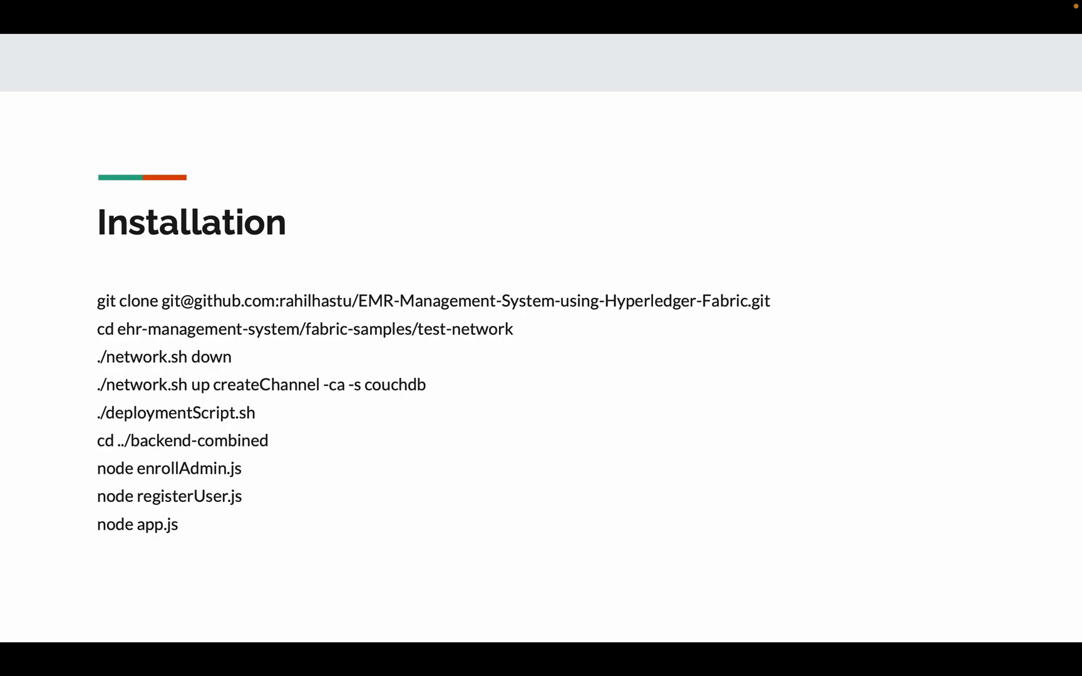
Advance from the Installation slide to the Demo slide showing the admin registration page.
{"action": "key", "text": "Right"}
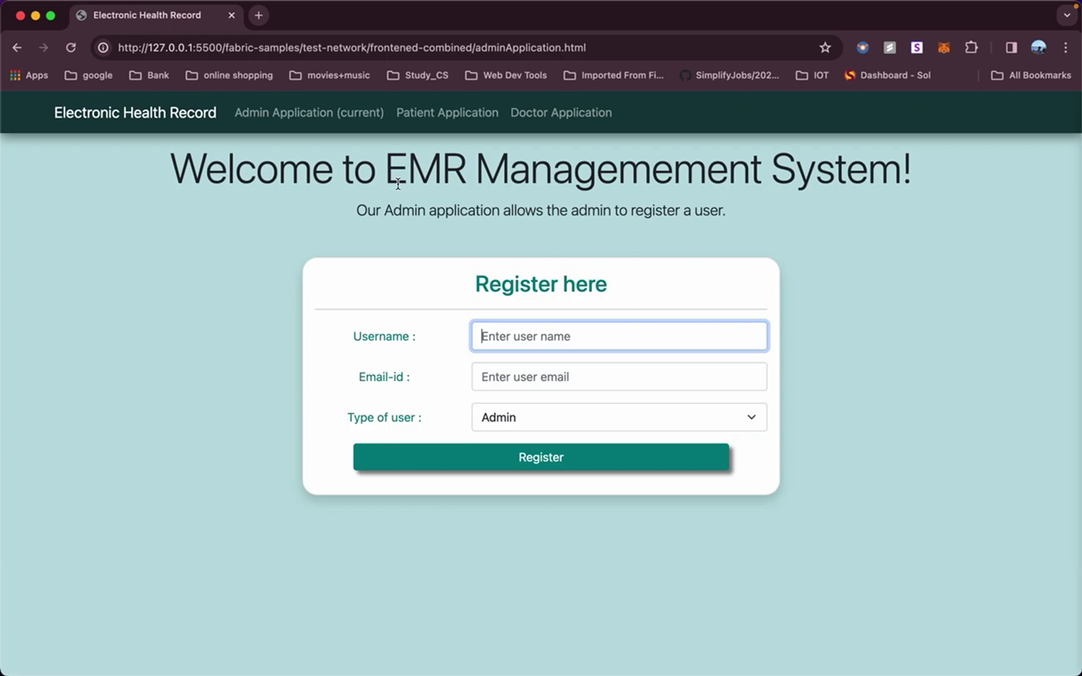
Confirm node app.js has Doctor, Patient and Admin apps on ports 3002, 3000, 3001, then return to Chrome.
{"action": "key", "text": "ctrl+Left"}
{"action": "key", "text": "ctrl+Right"}
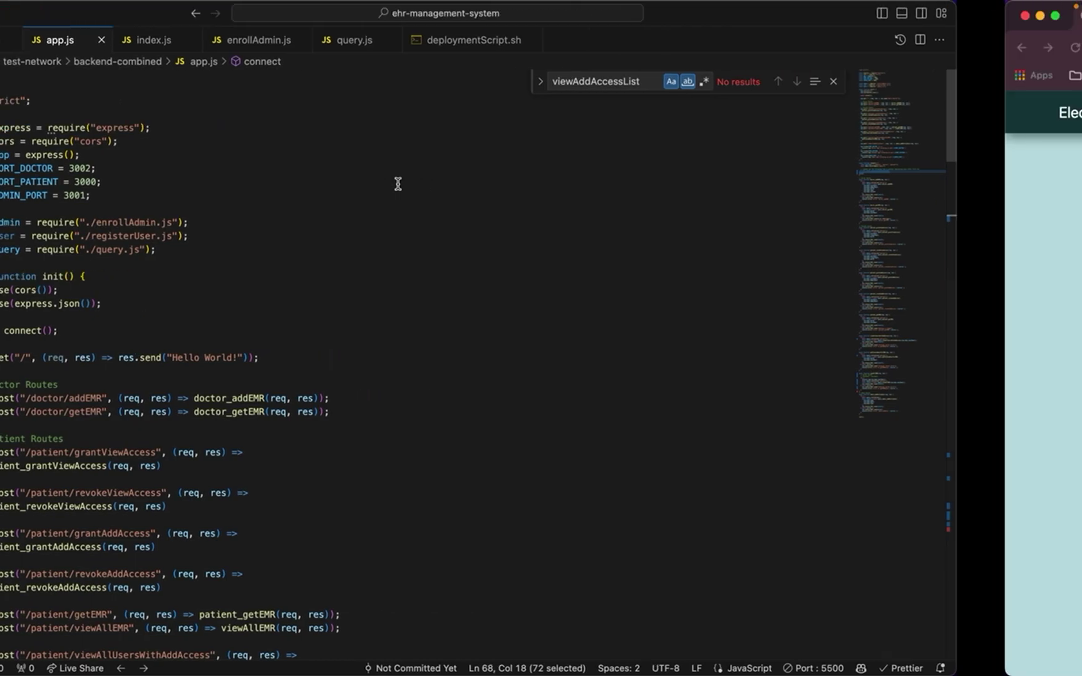
{"action": "key", "text": "ctrl+Right"}
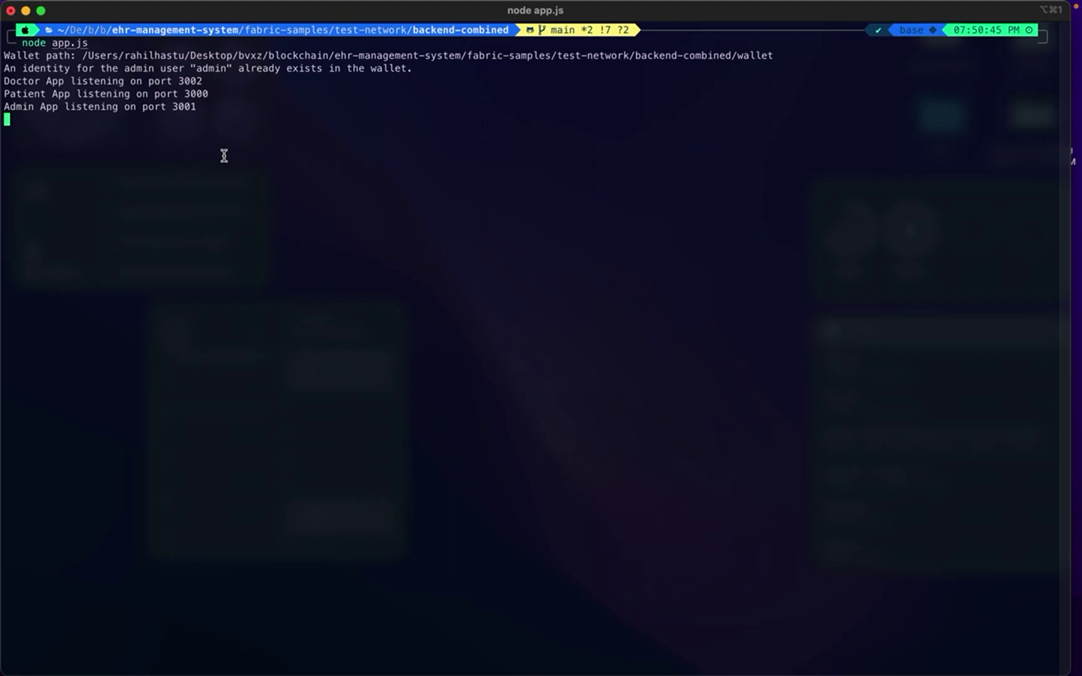
{"action": "key", "text": "ctrl+Left"}
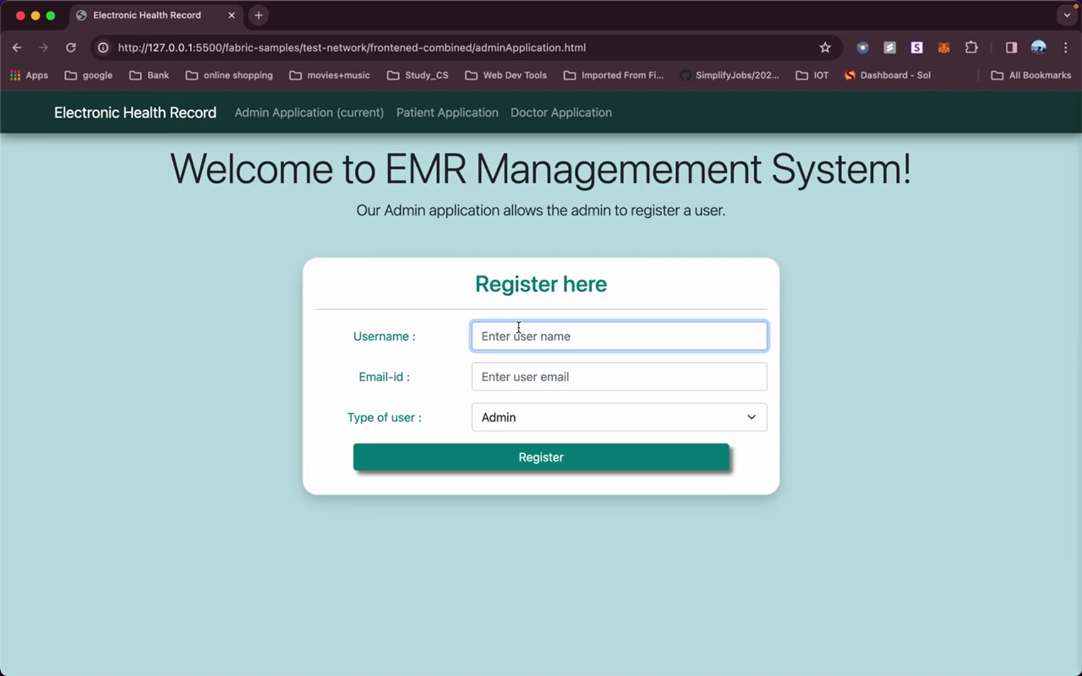
Register user p01 with the patient's e-mail as type Patient and dismiss the success message.
{"action": "type", "text": "p"}
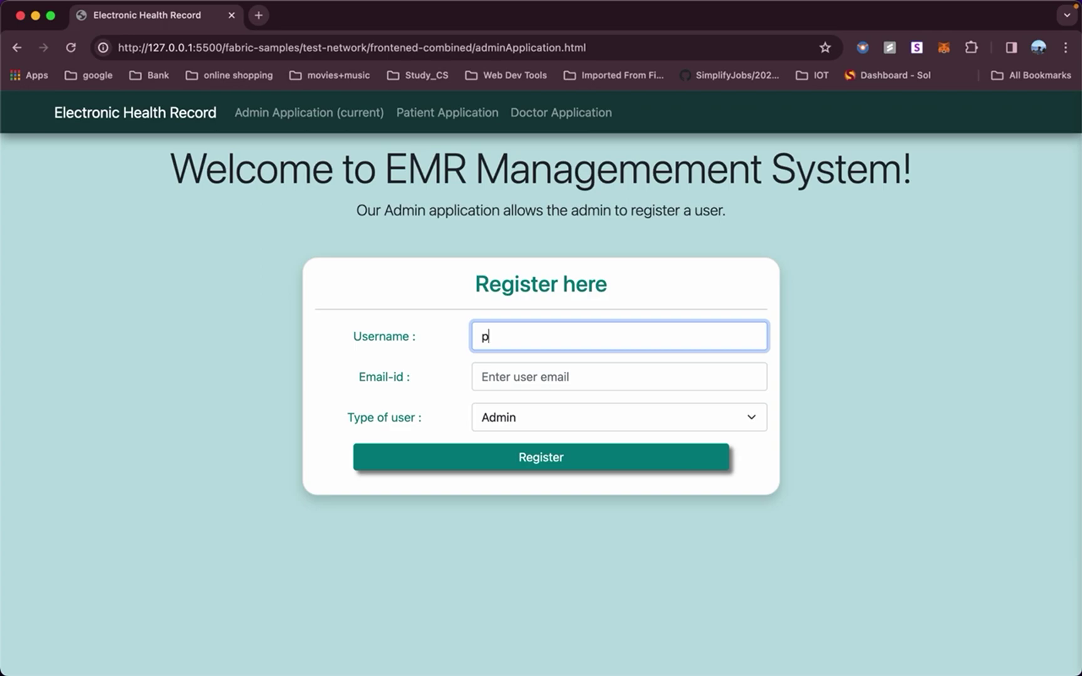
{"action": "type", "text": "01"}
{"action": "left_click", "coordinate": [563, 377]}
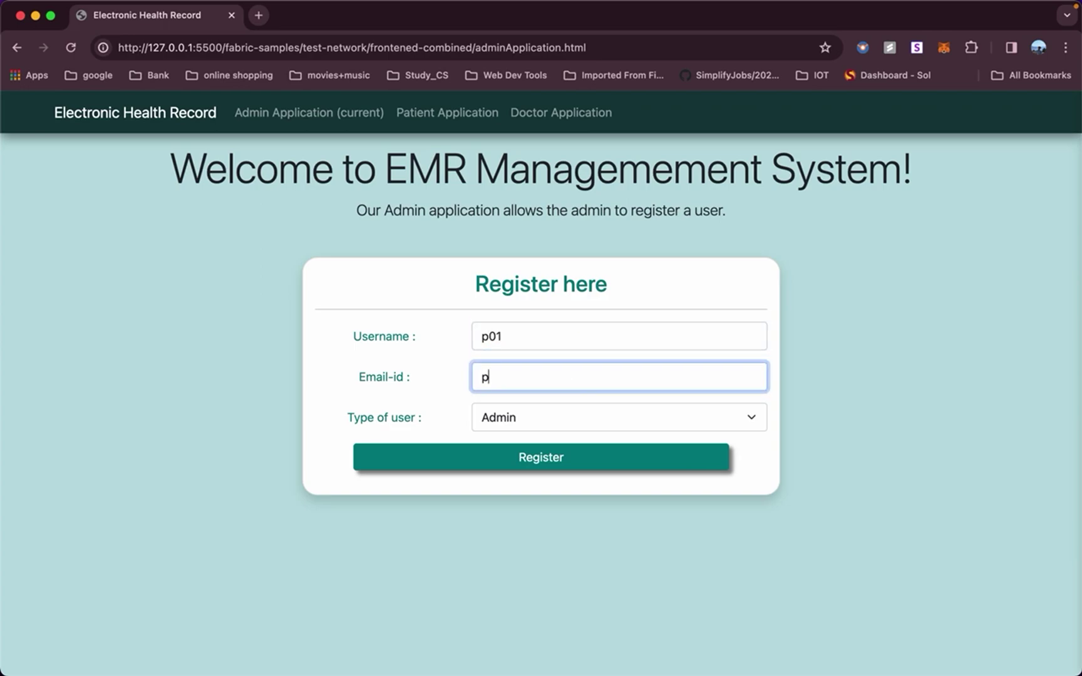
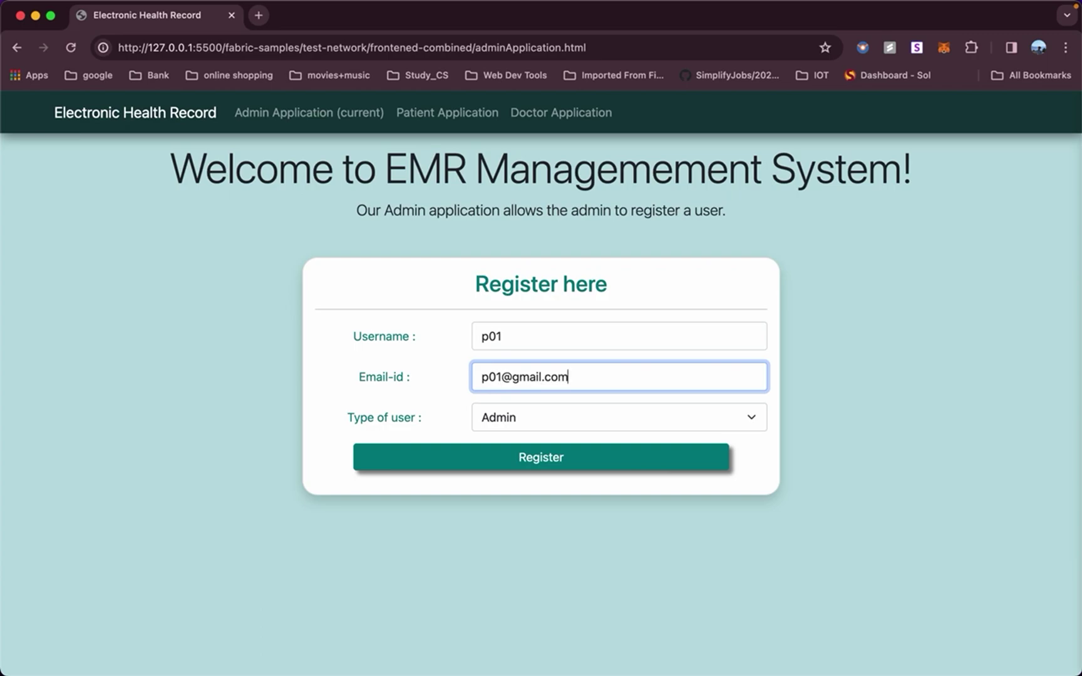
{"action": "left_click", "coordinate": [585, 412]}
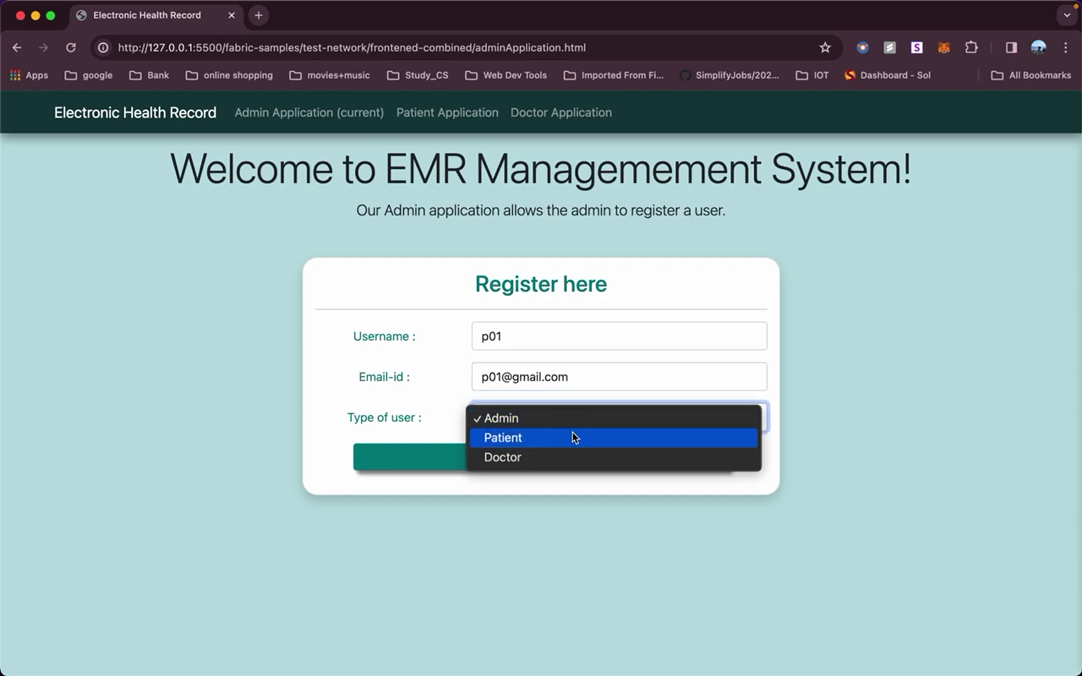
{"action": "left_click", "coordinate": [573, 432]}
{"action": "left_click", "coordinate": [527, 458]}
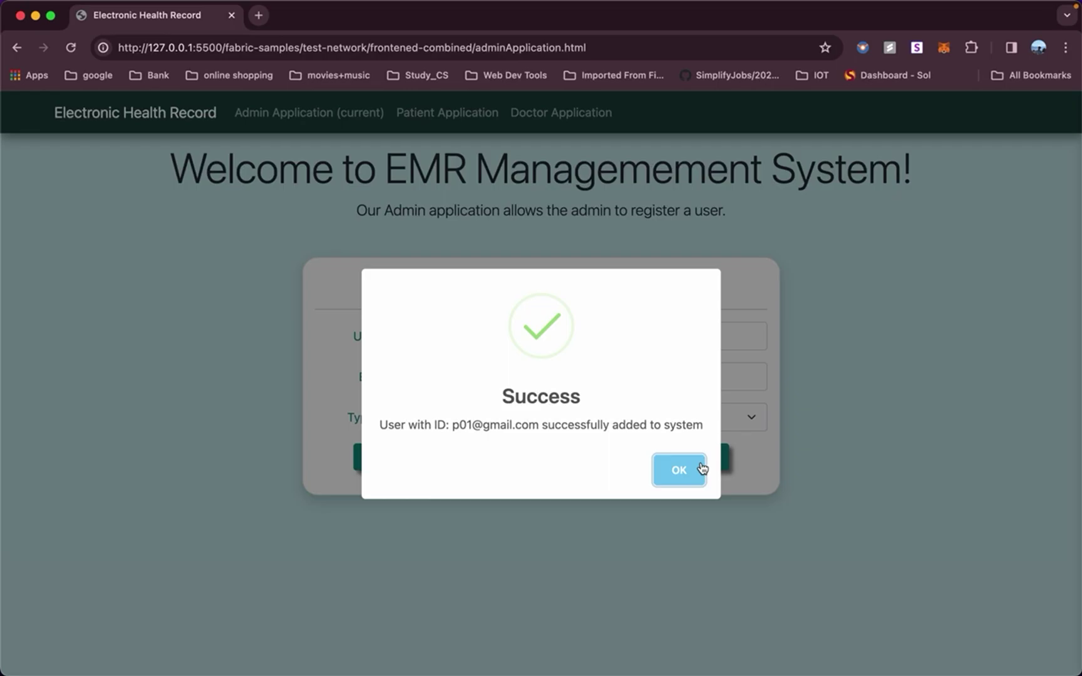
{"action": "left_click", "coordinate": [700, 470]}
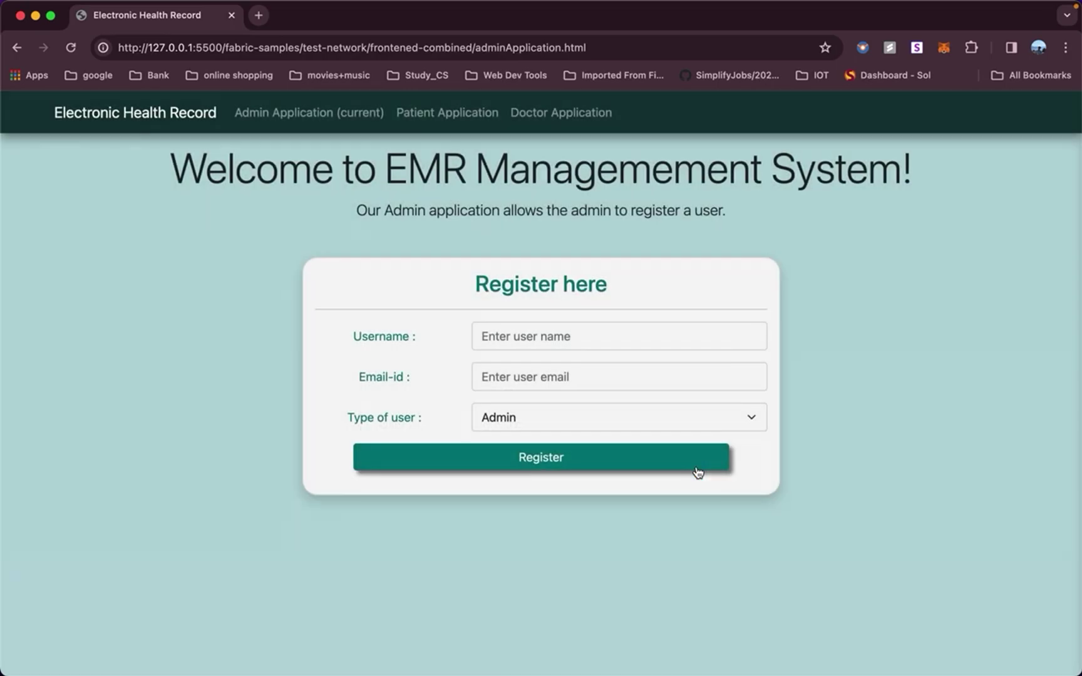
Register user d01 with the doctor's e-mail as type Doctor and dismiss the success message.
{"action": "left_click", "coordinate": [620, 341]}
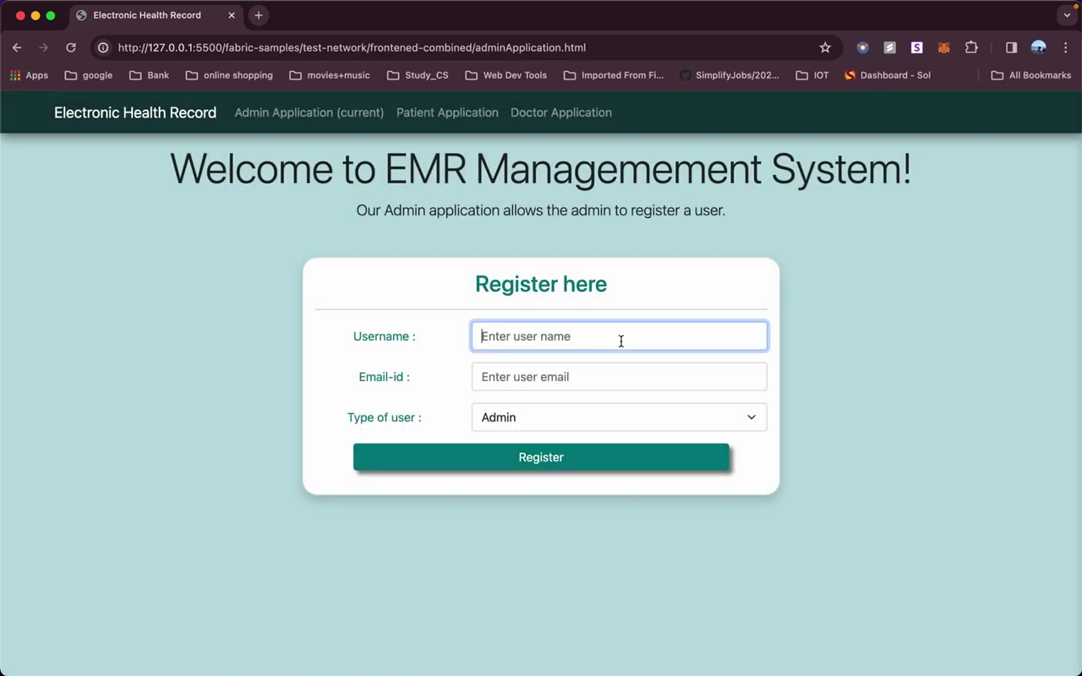
{"action": "type", "text": "d01"}
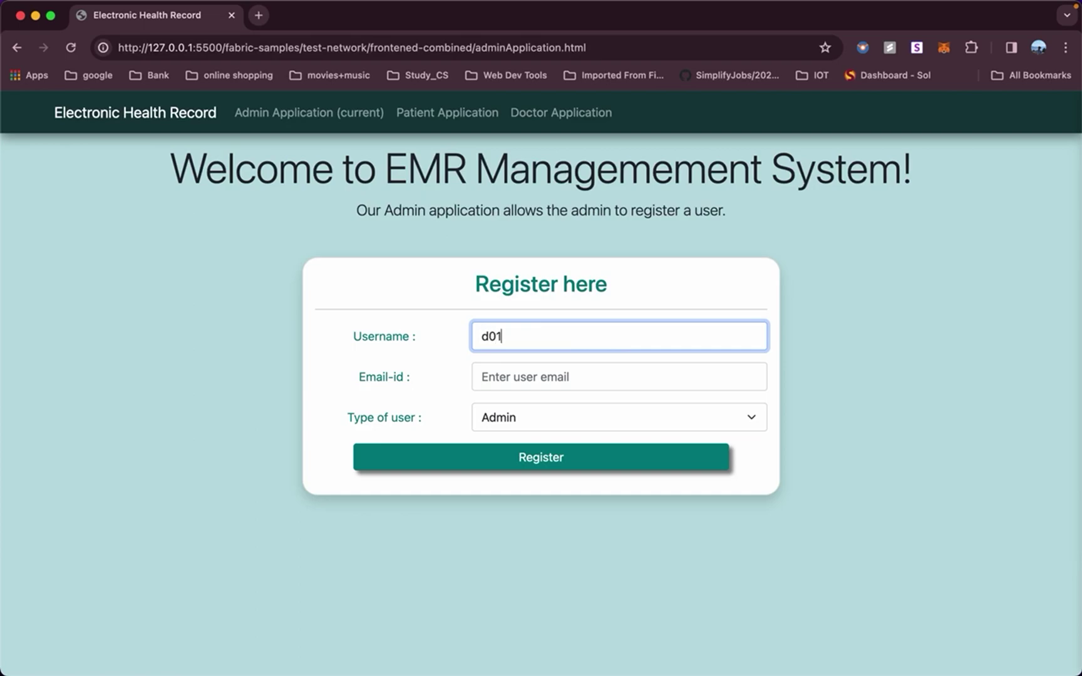
{"action": "left_click", "coordinate": [603, 381]}
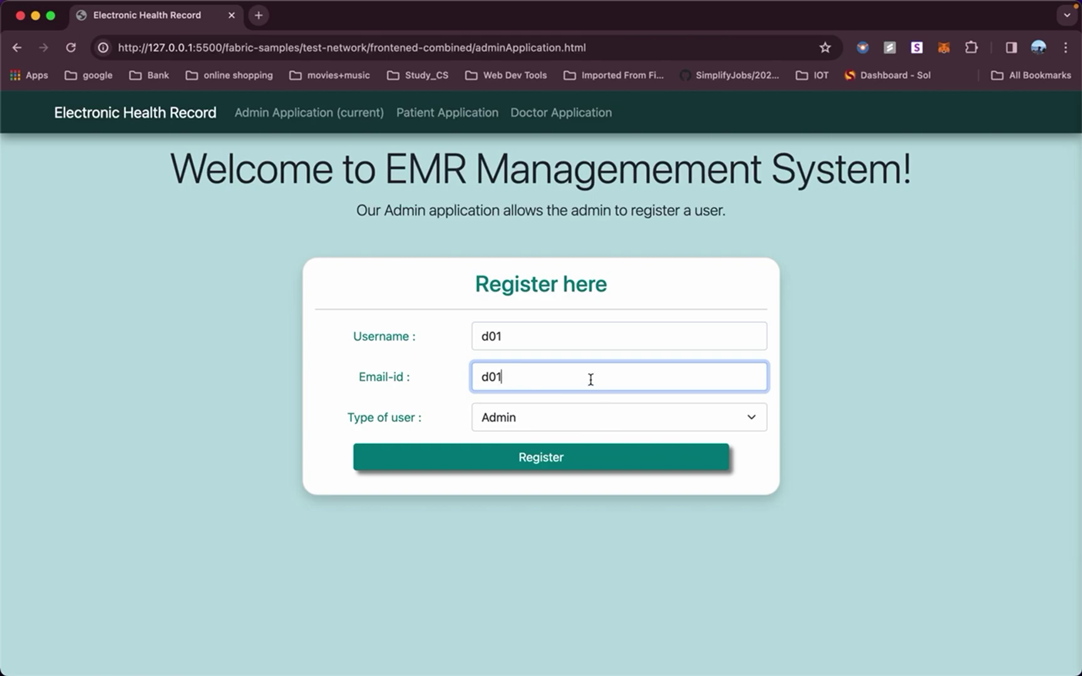
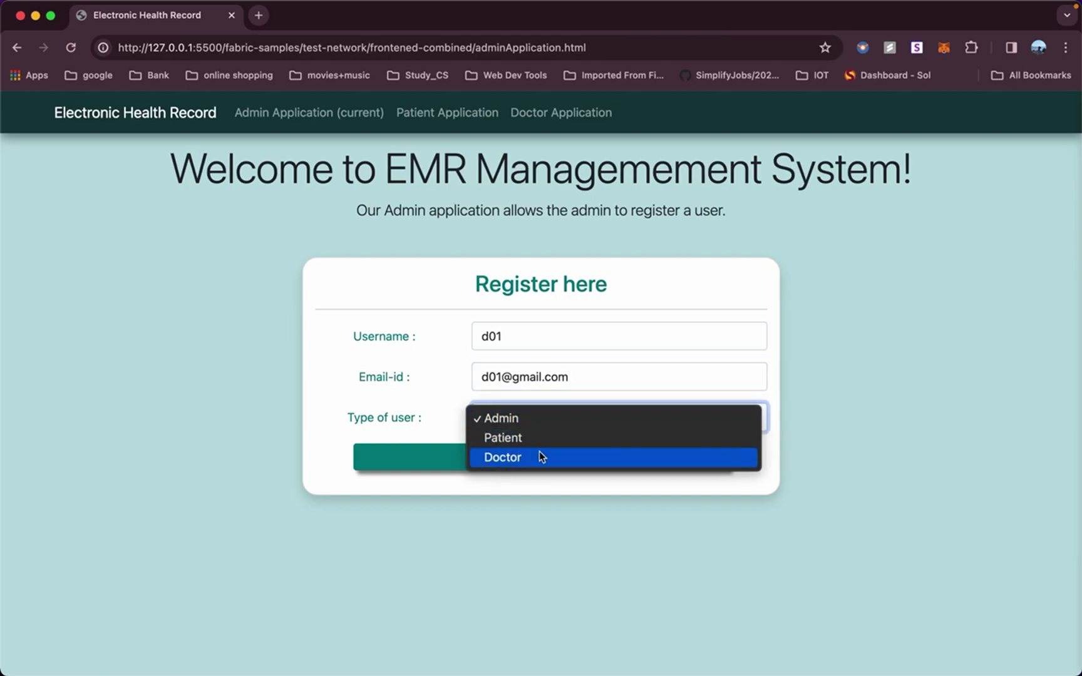
{"action": "left_click", "coordinate": [539, 453]}
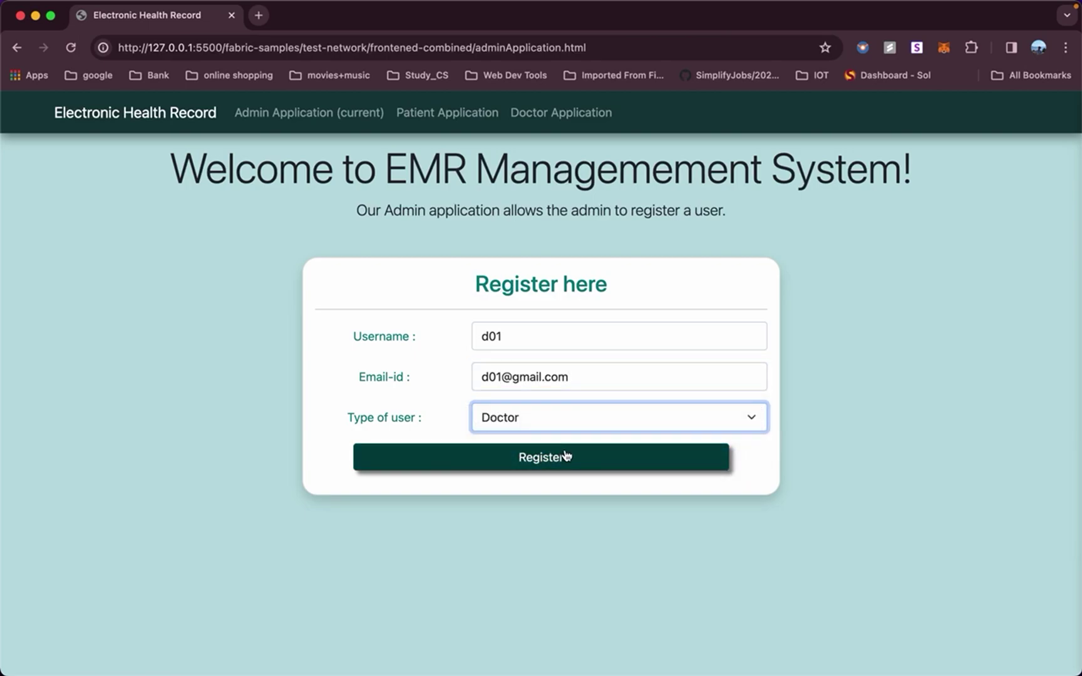
{"action": "left_click", "coordinate": [565, 457]}
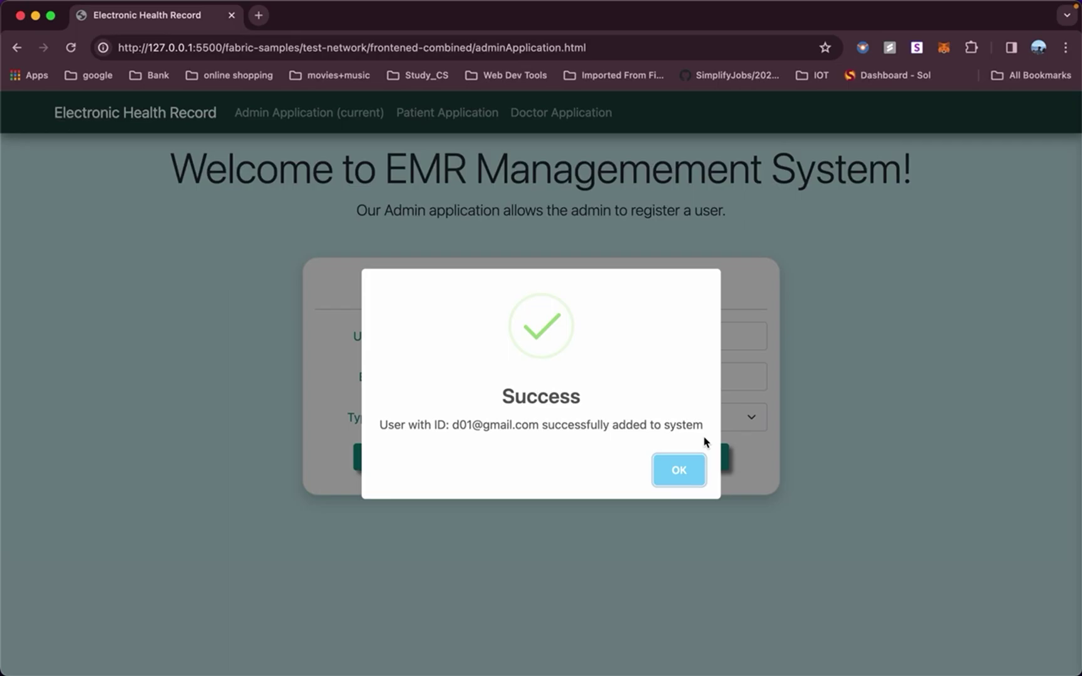
{"action": "left_click", "coordinate": [679, 469]}
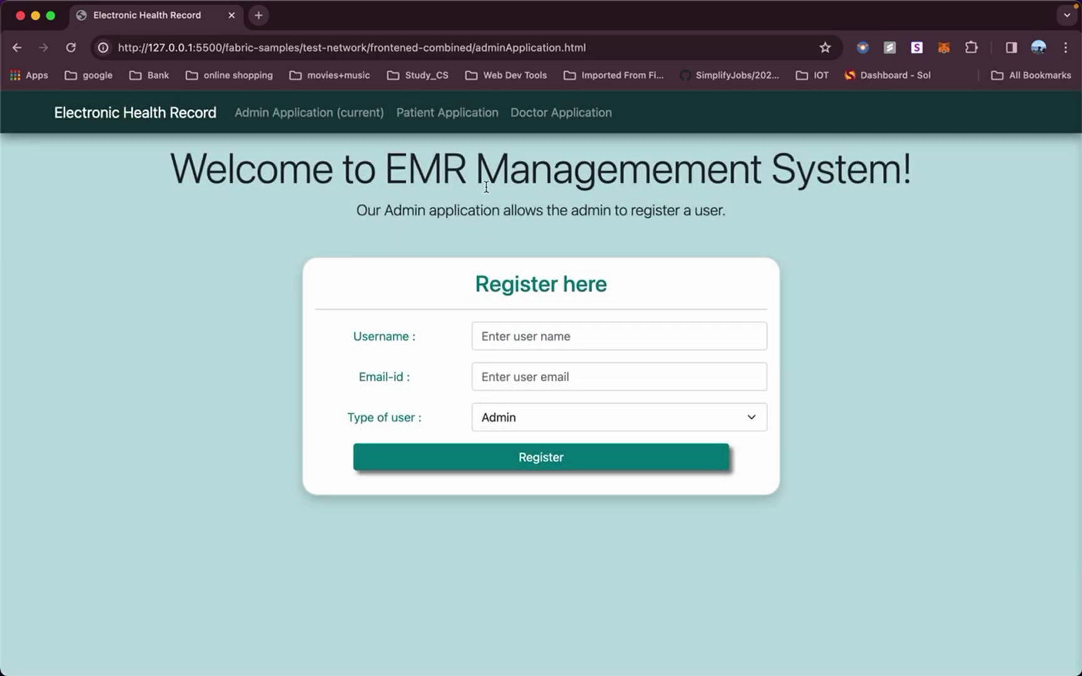
Open the Patient Application page and scroll through its view and add access forms.
{"action": "left_click", "coordinate": [454, 126]}
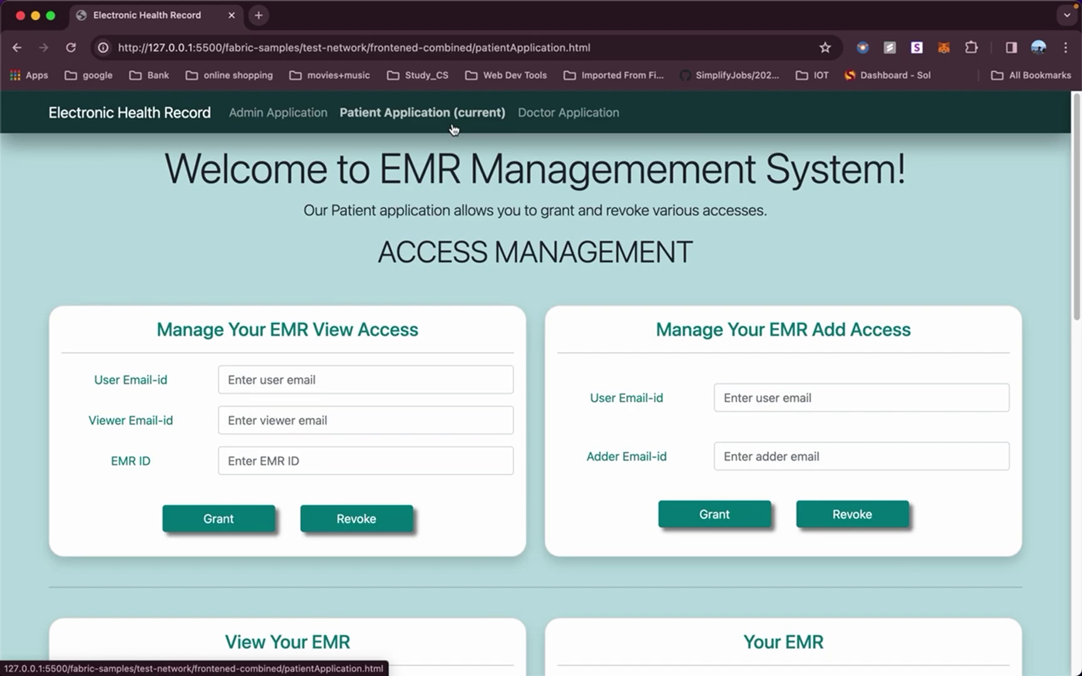
{"action": "scroll", "coordinate": [433, 174], "scroll_direction": "down", "scroll_amount": 3}
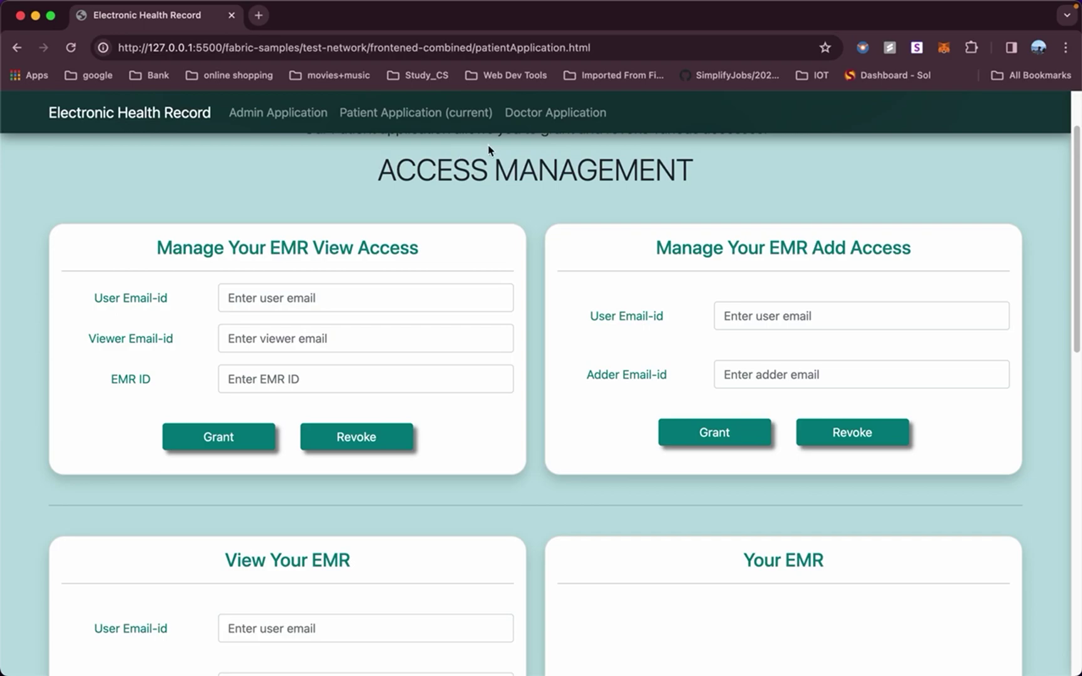
{"action": "scroll", "coordinate": [479, 346], "scroll_direction": "down", "scroll_amount": 5}
{"action": "scroll", "coordinate": [480, 351], "scroll_direction": "up", "scroll_amount": 7}
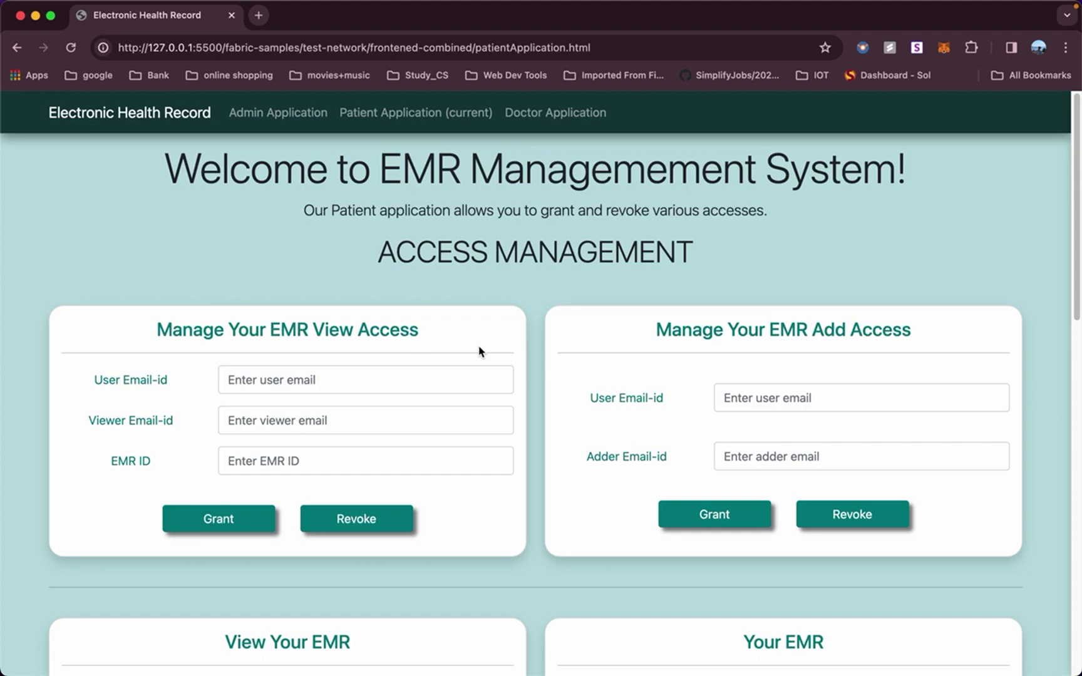
Grant doctor d01 add-EMR access for patient p01's e-mail and dismiss the confirmation.
{"action": "left_click", "coordinate": [438, 383]}
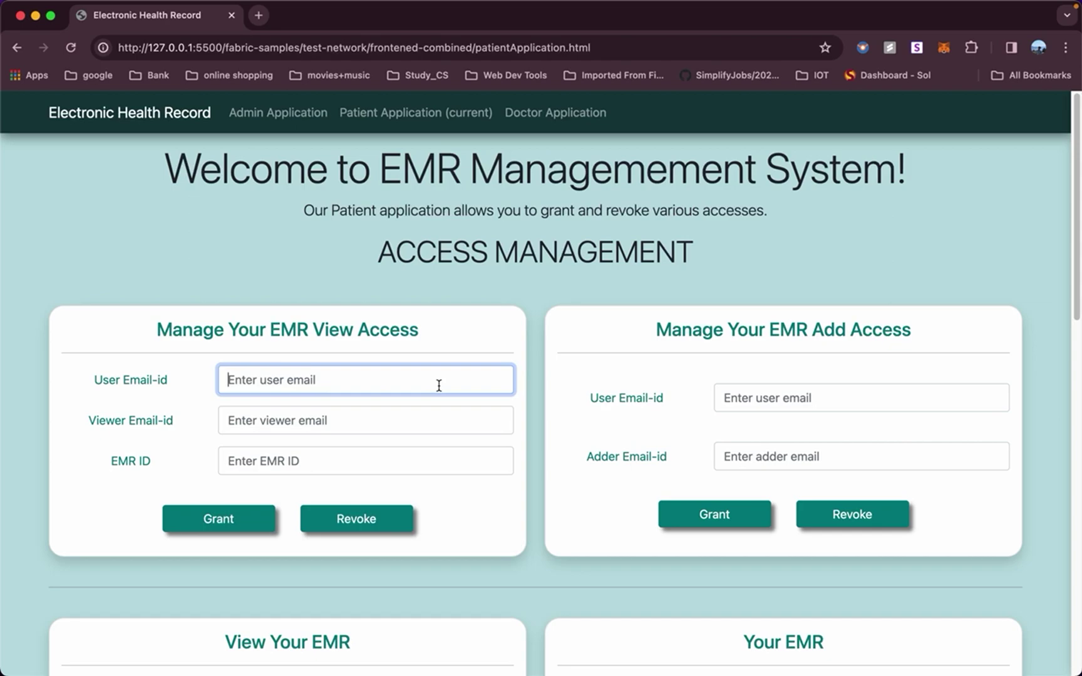
{"action": "left_click", "coordinate": [826, 394]}
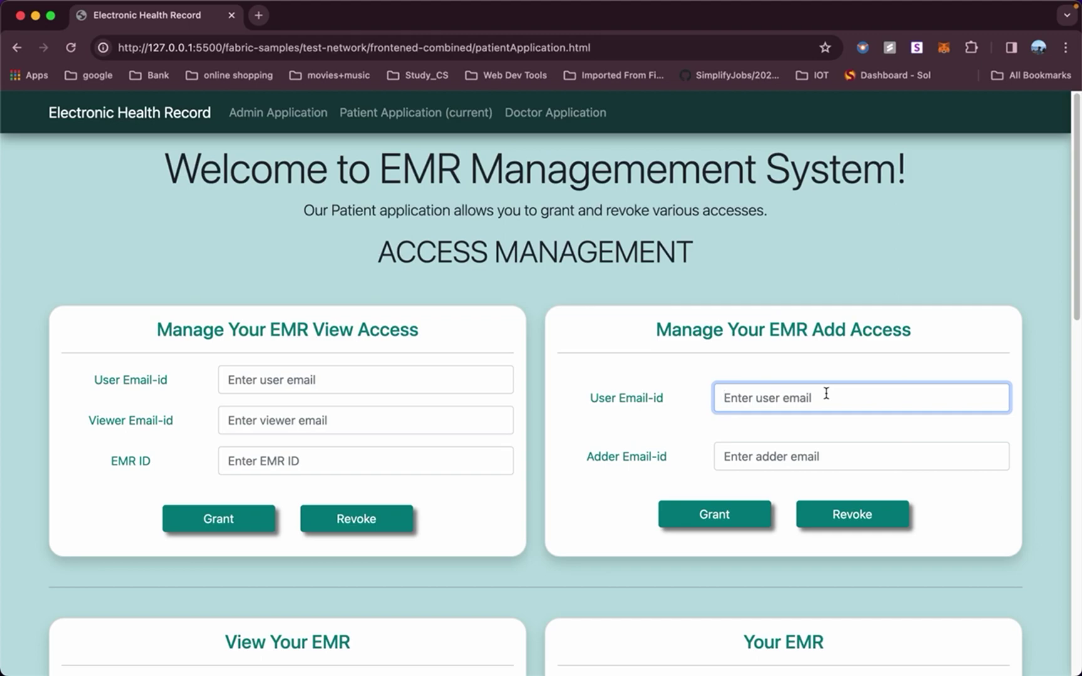
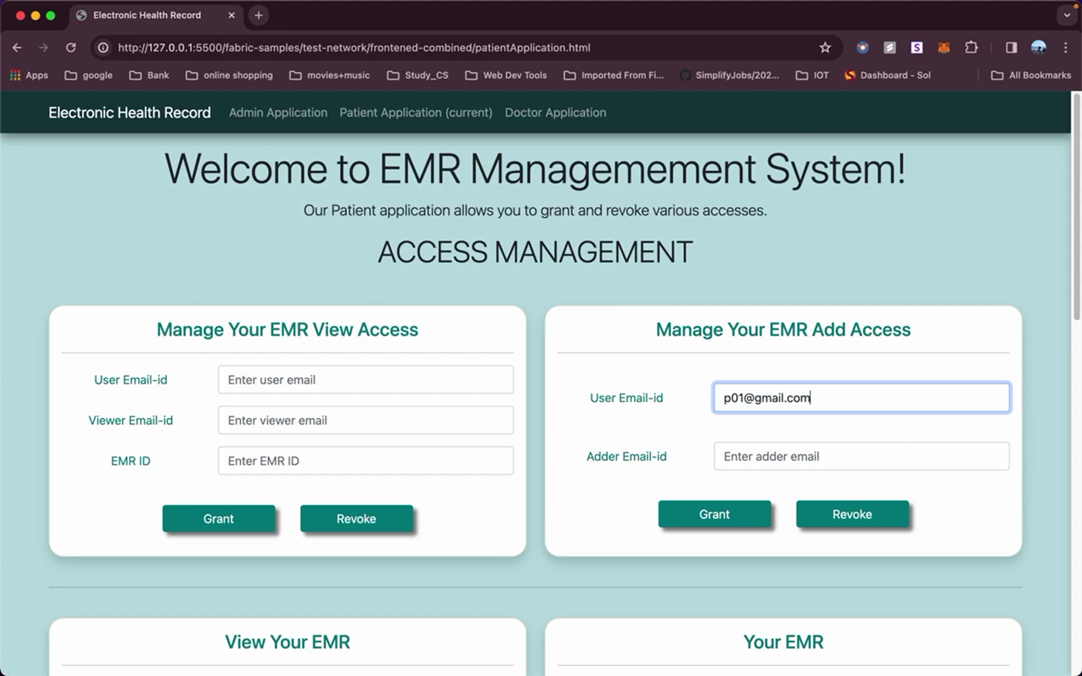
{"action": "left_click", "coordinate": [832, 447]}
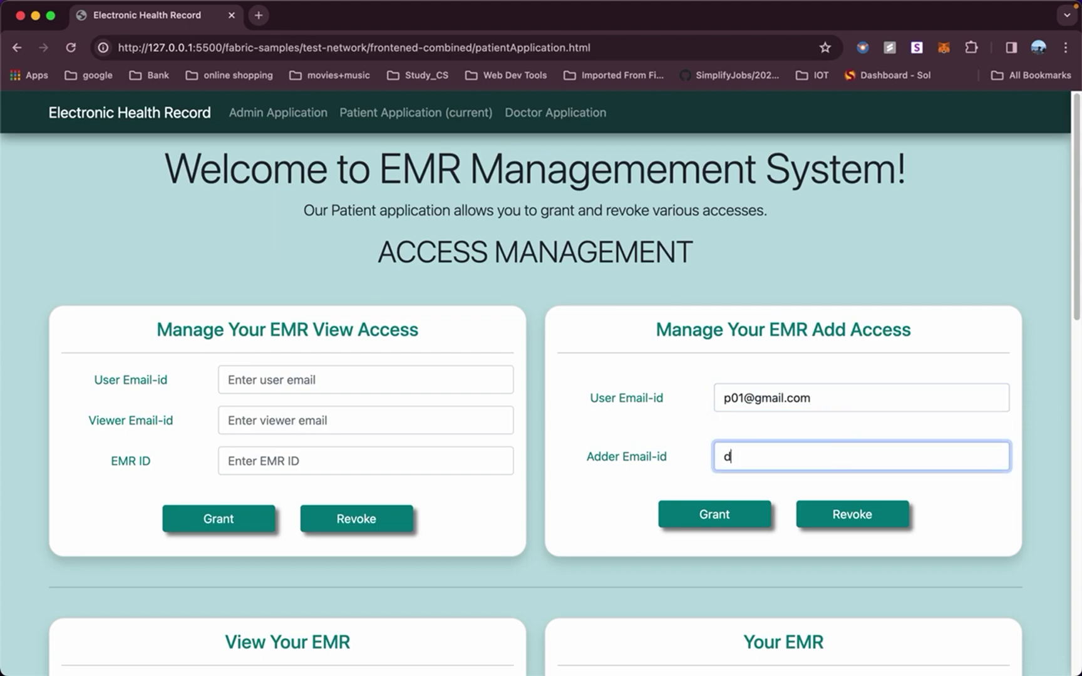
{"action": "left_click", "coordinate": [712, 521]}
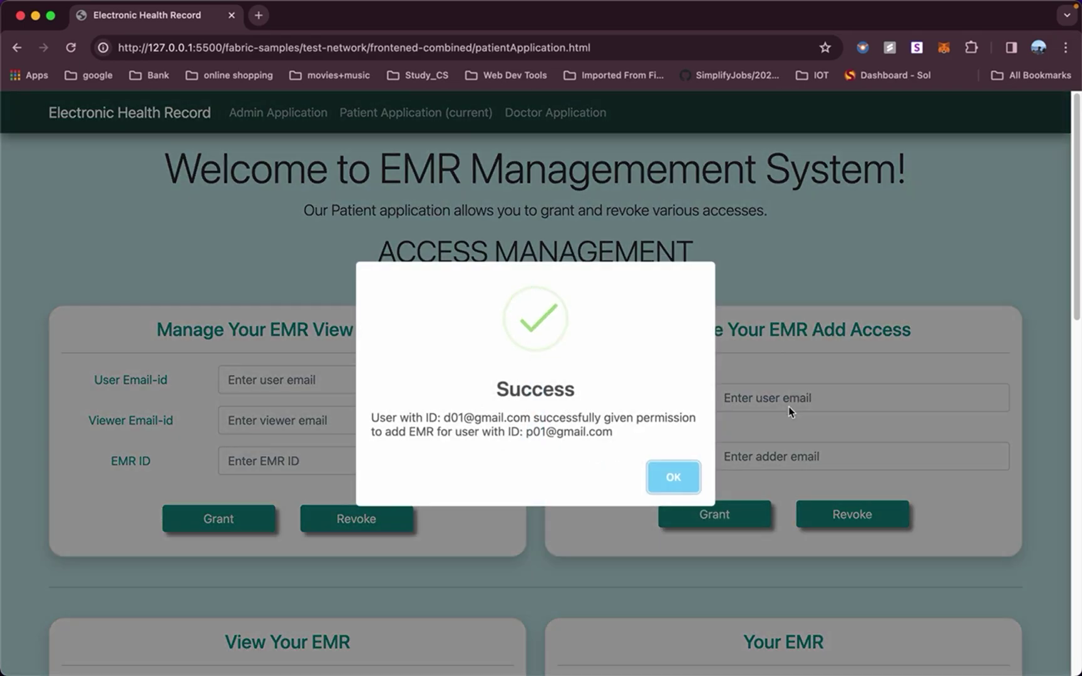
{"action": "left_click", "coordinate": [689, 477]}
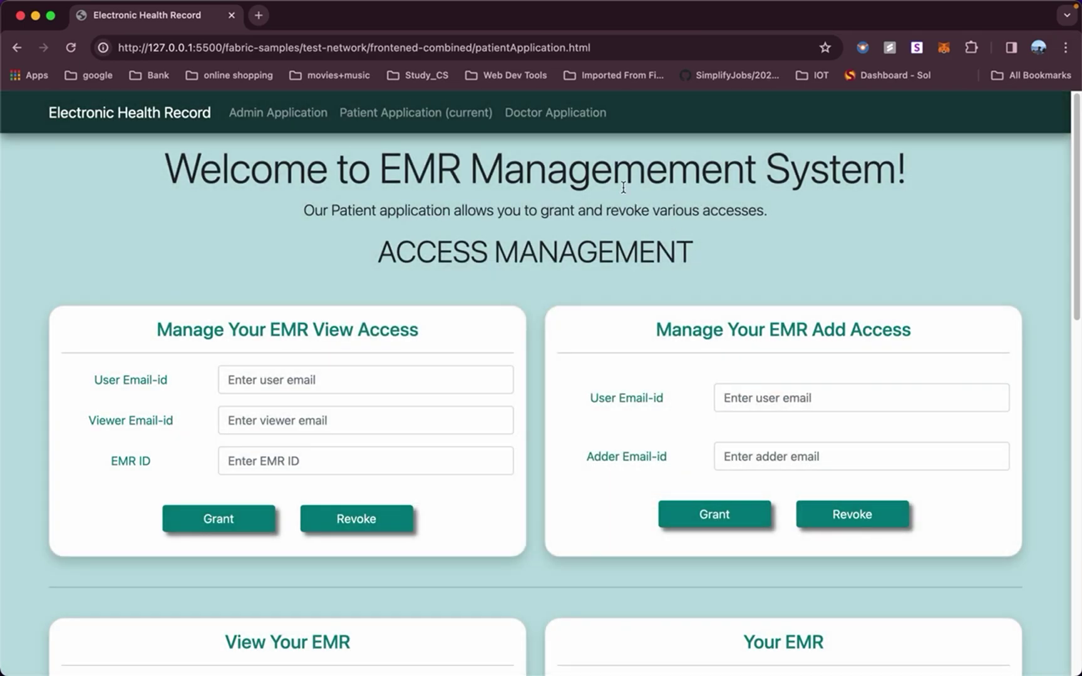
In the Doctor Application's Add EMR form, enter the patient and doctor e-mails and EMR ID 1.
{"action": "left_click", "coordinate": [574, 119]}
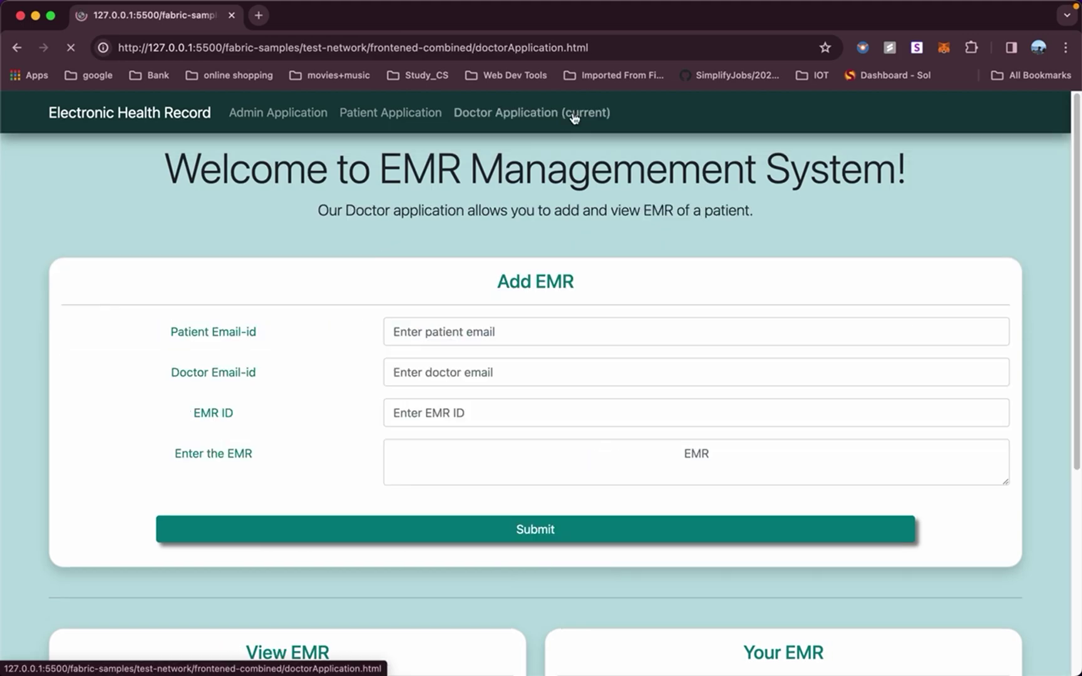
{"action": "left_click", "coordinate": [481, 336]}
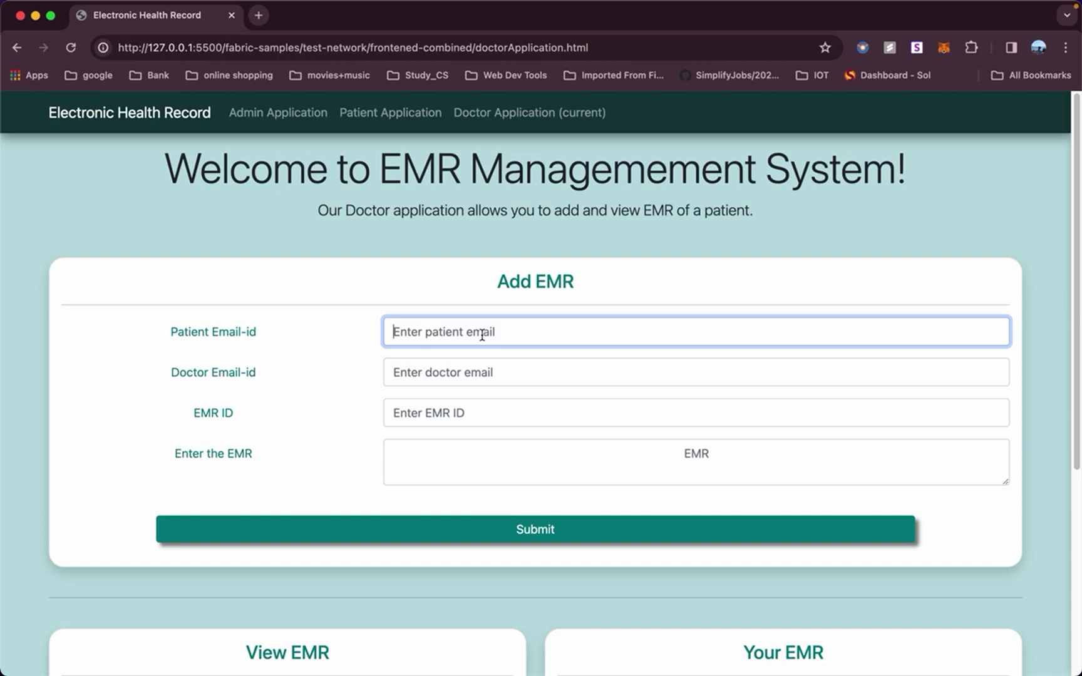
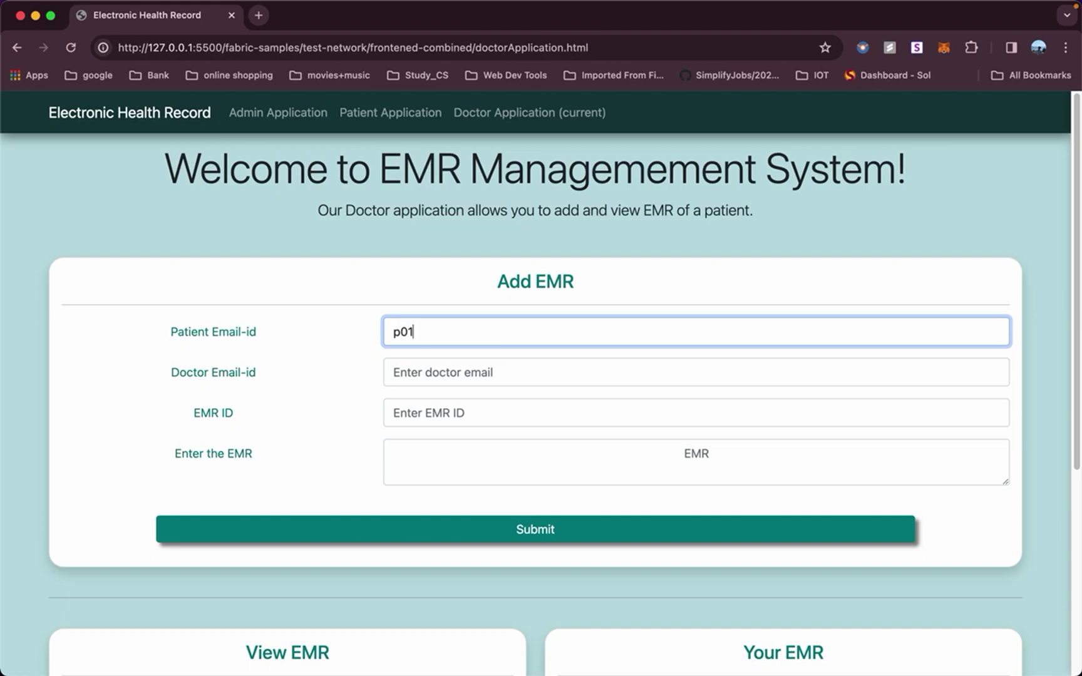
{"action": "left_click", "coordinate": [451, 373]}
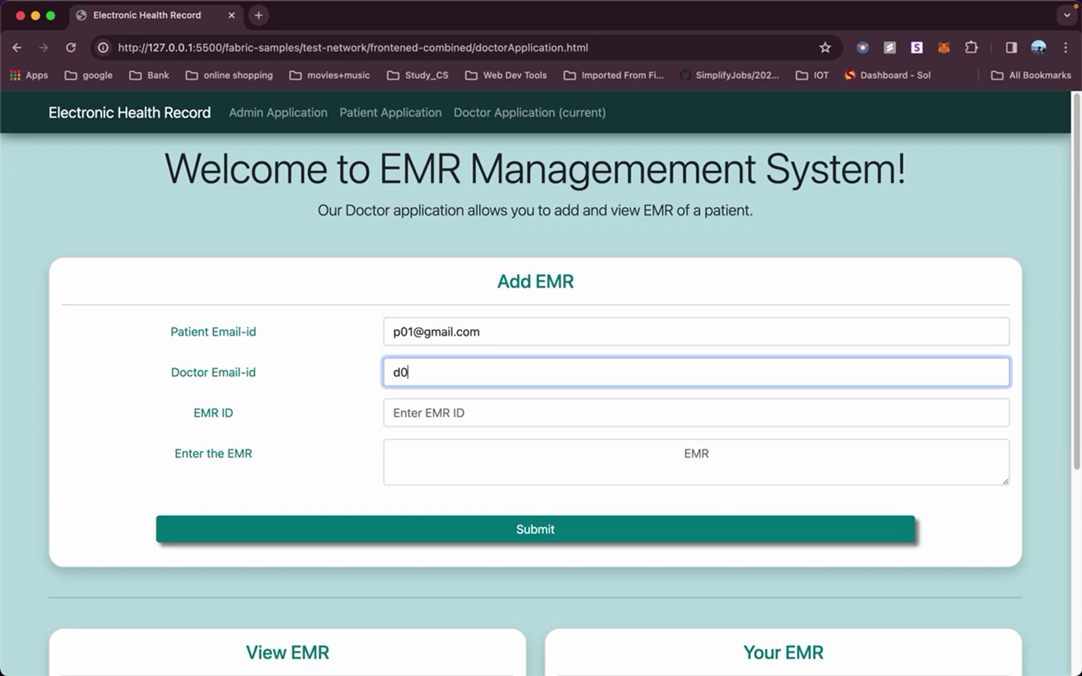
{"action": "left_click", "coordinate": [428, 419]}
{"action": "type", "text": "1"}
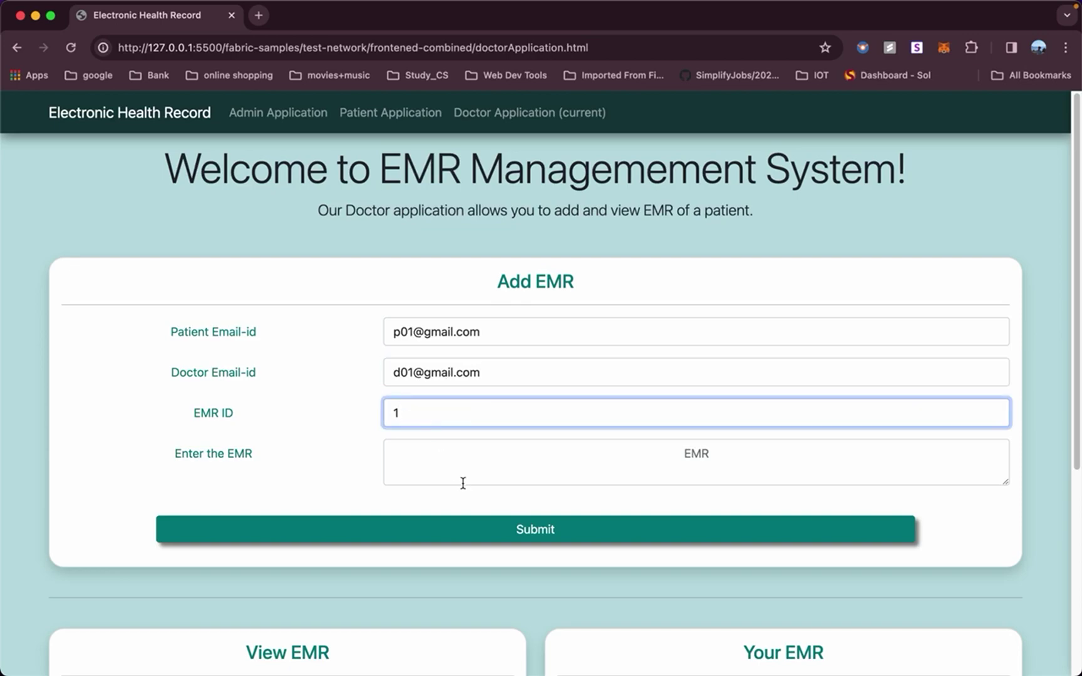
Type 'First EMR Record' into the EMR text box, fixing the capitalisation.
{"action": "left_click", "coordinate": [456, 474]}
{"action": "key", "text": "Caps_Lock"}
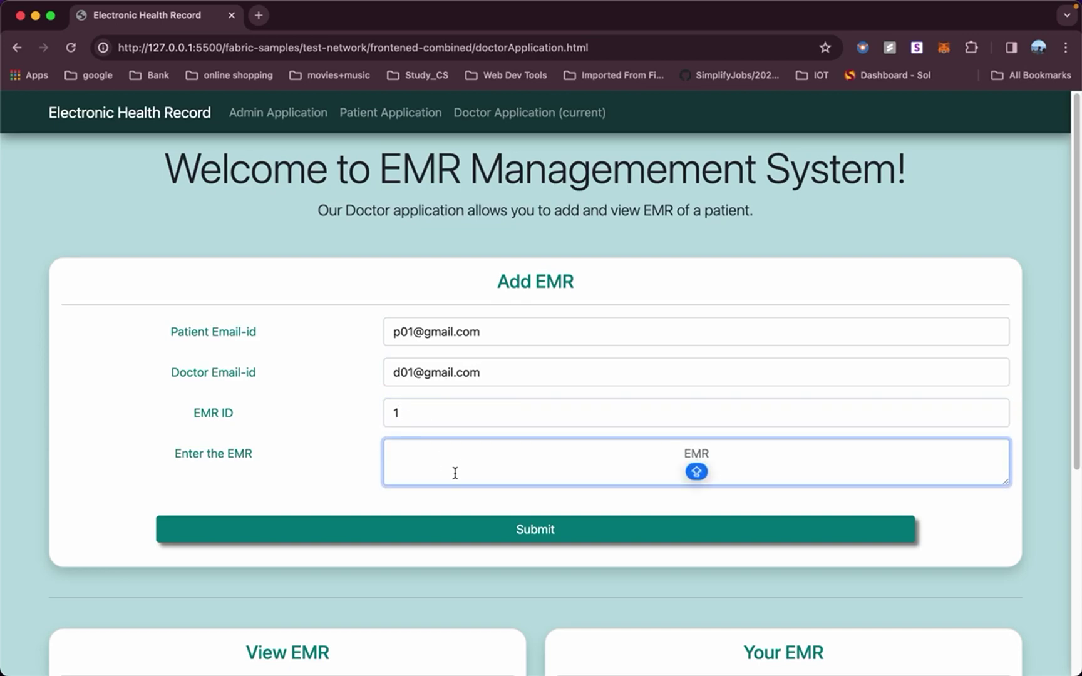
{"action": "type", "text": "First"}
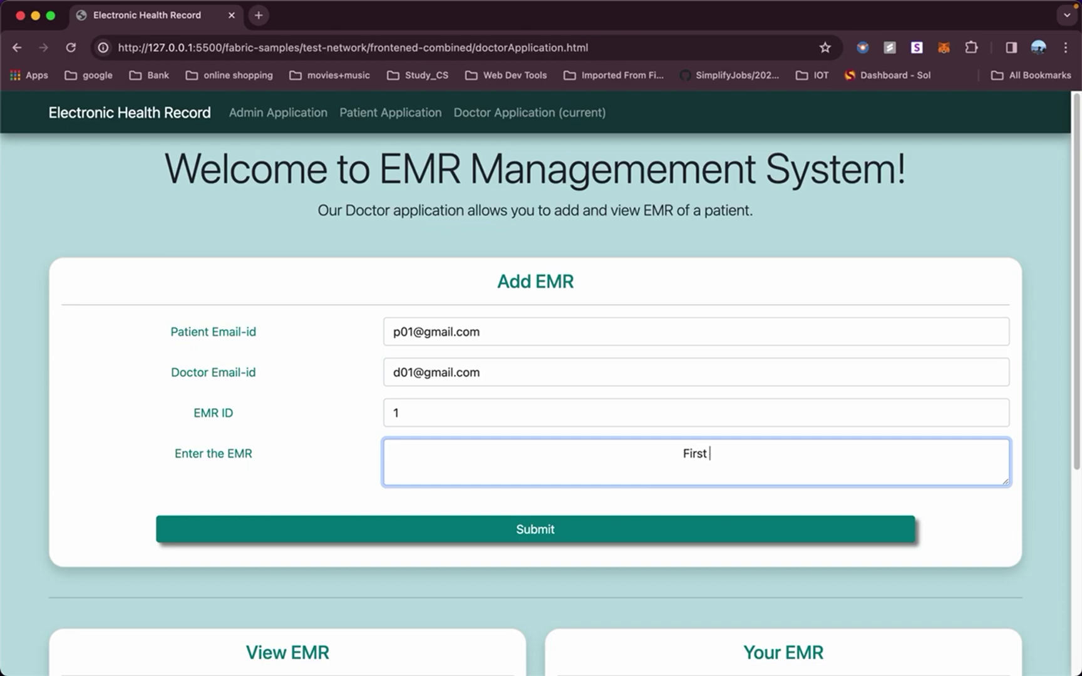
{"action": "key", "text": "Caps_Lock"}
{"action": "type", "text": "EMR rECORD"}
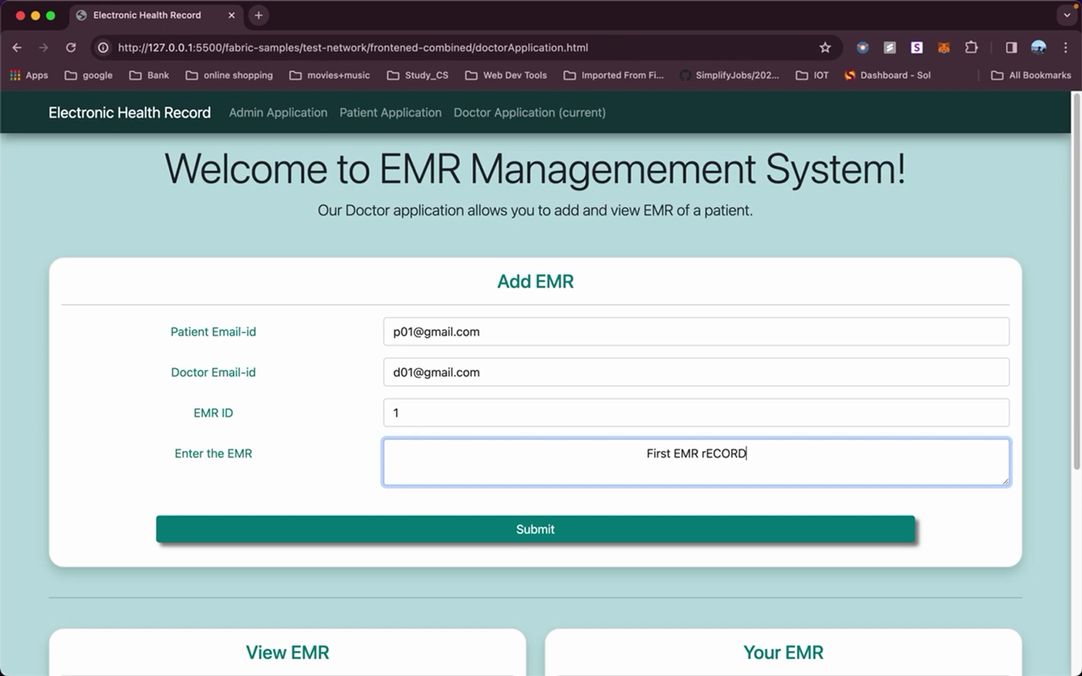
{"action": "key", "text": "Caps_Lock"}
{"action": "key", "text": "BackSpace"}
{"action": "key", "text": "BackSpace"}
{"action": "key", "text": "BackSpace"}
{"action": "key", "text": "BackSpace"}
{"action": "key", "text": "BackSpace"}
{"action": "key", "text": "BackSpace"}
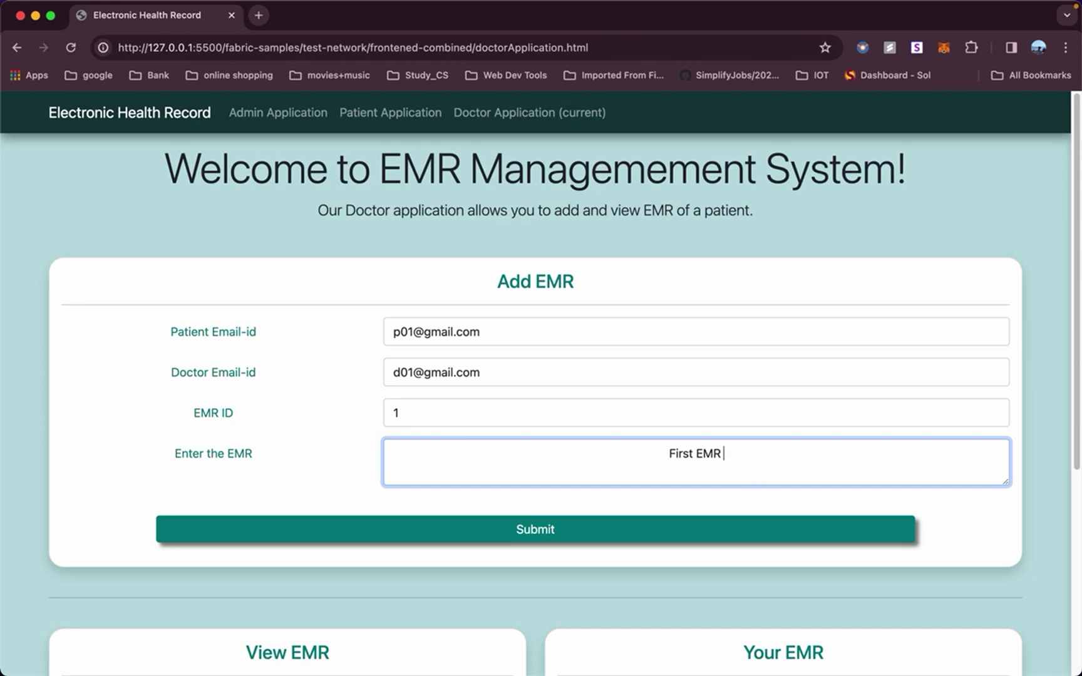
{"action": "type", "text": "r"}
{"action": "key", "text": "Caps_Lock"}
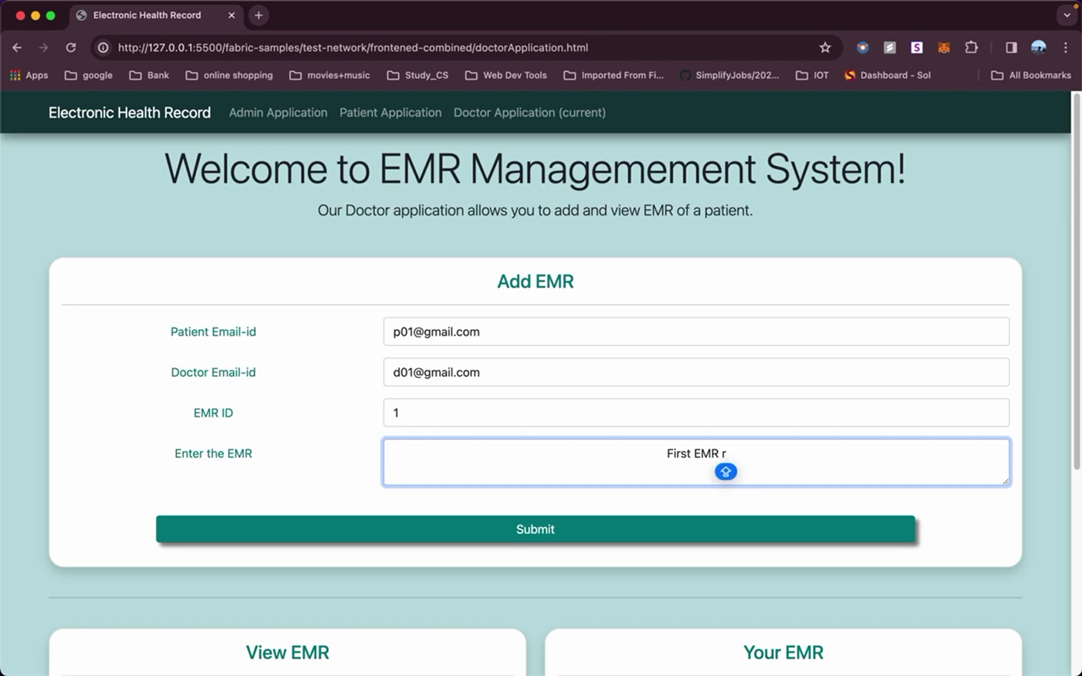
{"action": "key", "text": "BackSpace"}
{"action": "type", "text": "R"}
{"action": "key", "text": "Caps_Lock"}
{"action": "type", "text": "ecord"}
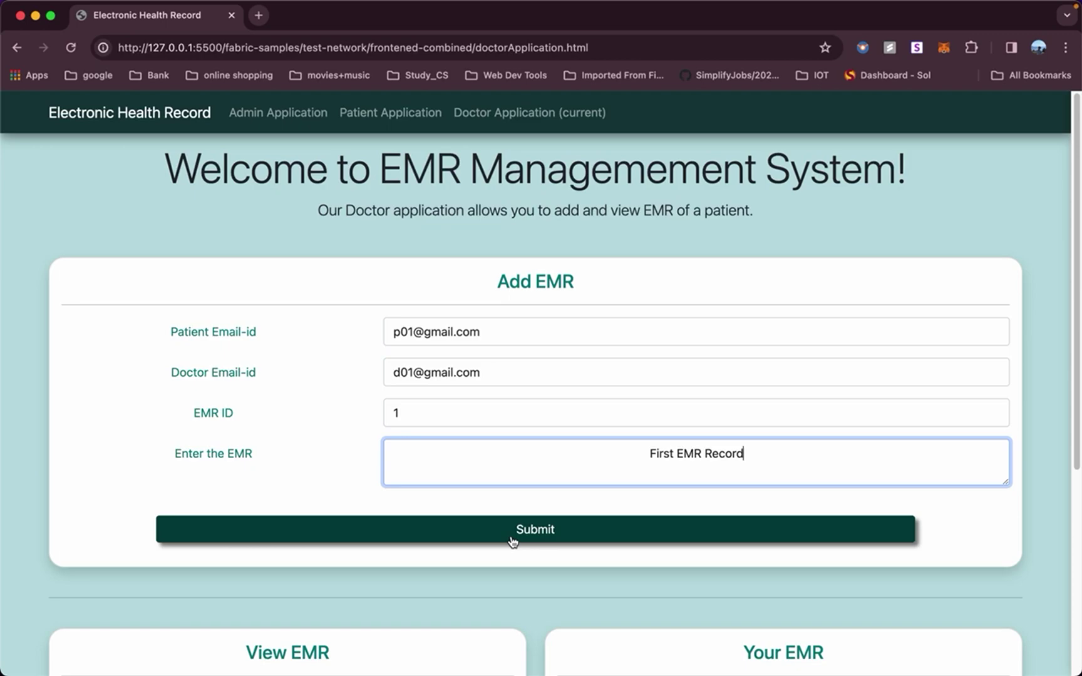
Submit EMR 1 for the patient and dismiss the success confirmation.
{"action": "left_click", "coordinate": [512, 541]}
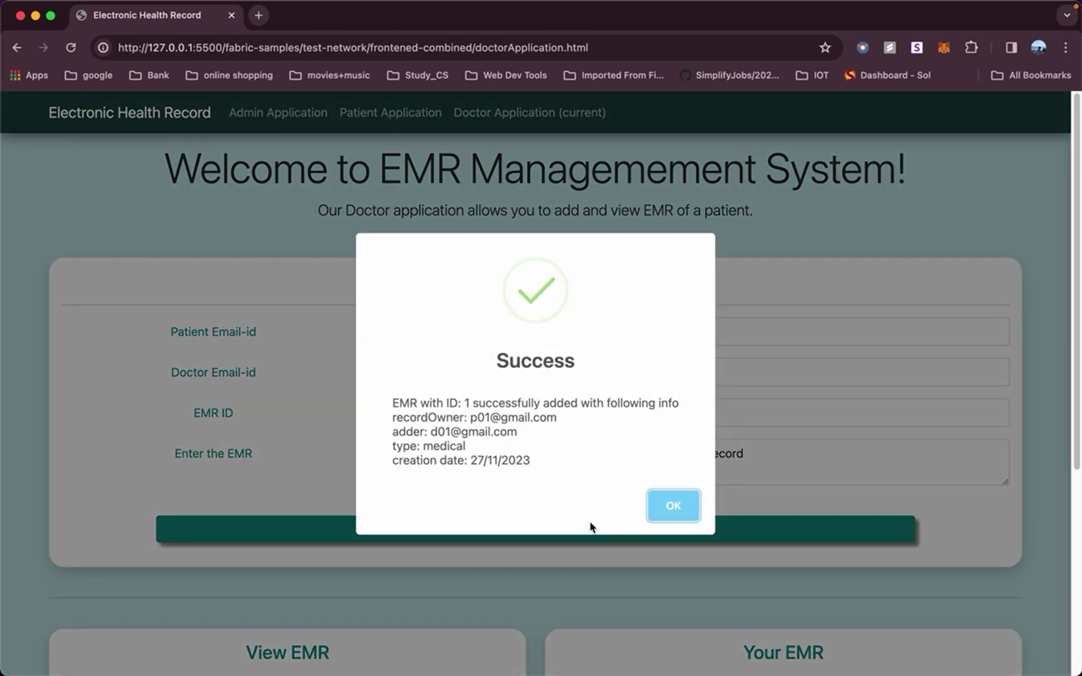
{"action": "left_click", "coordinate": [664, 517]}
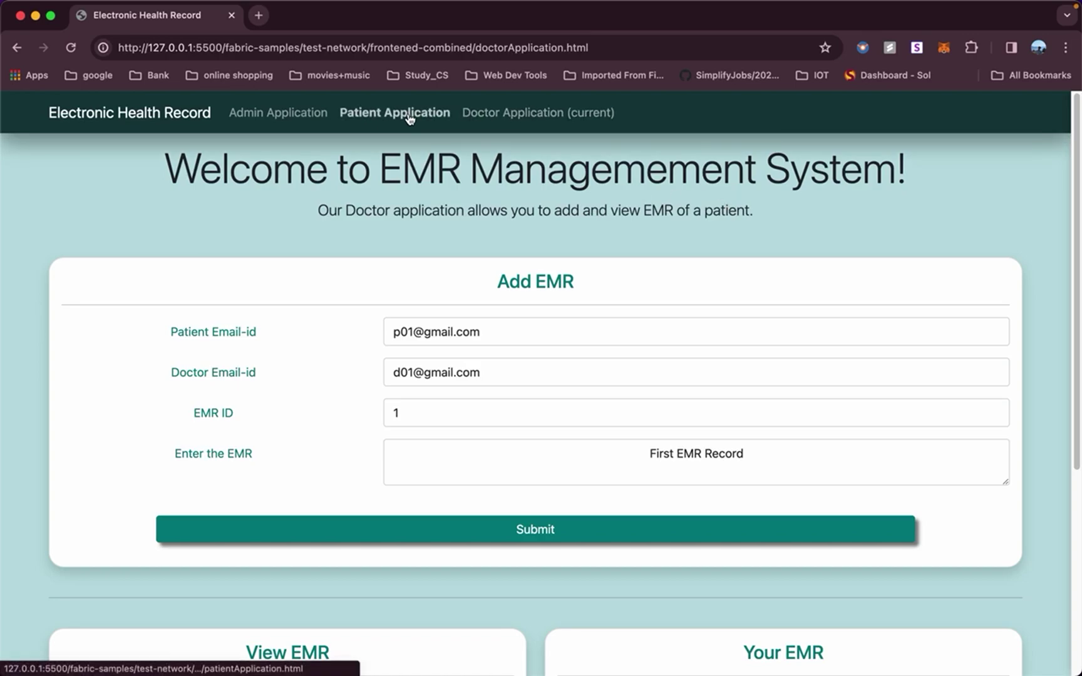
{"action": "scroll", "coordinate": [436, 319], "scroll_direction": "down", "scroll_amount": 1}
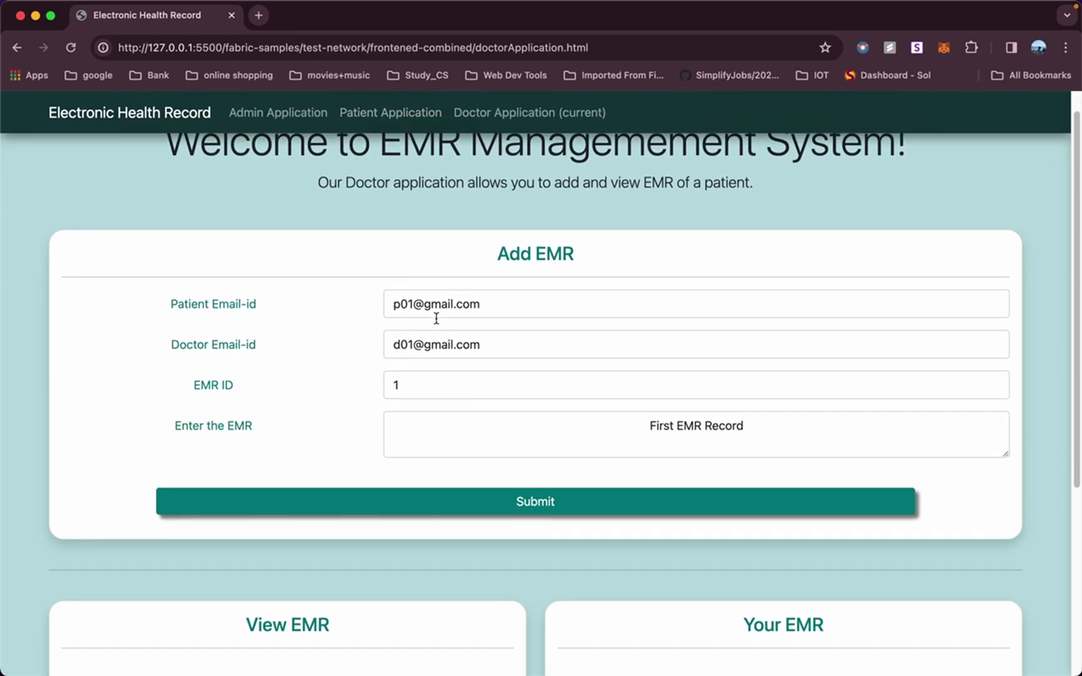
{"action": "scroll", "coordinate": [437, 319], "scroll_direction": "up", "scroll_amount": 1}
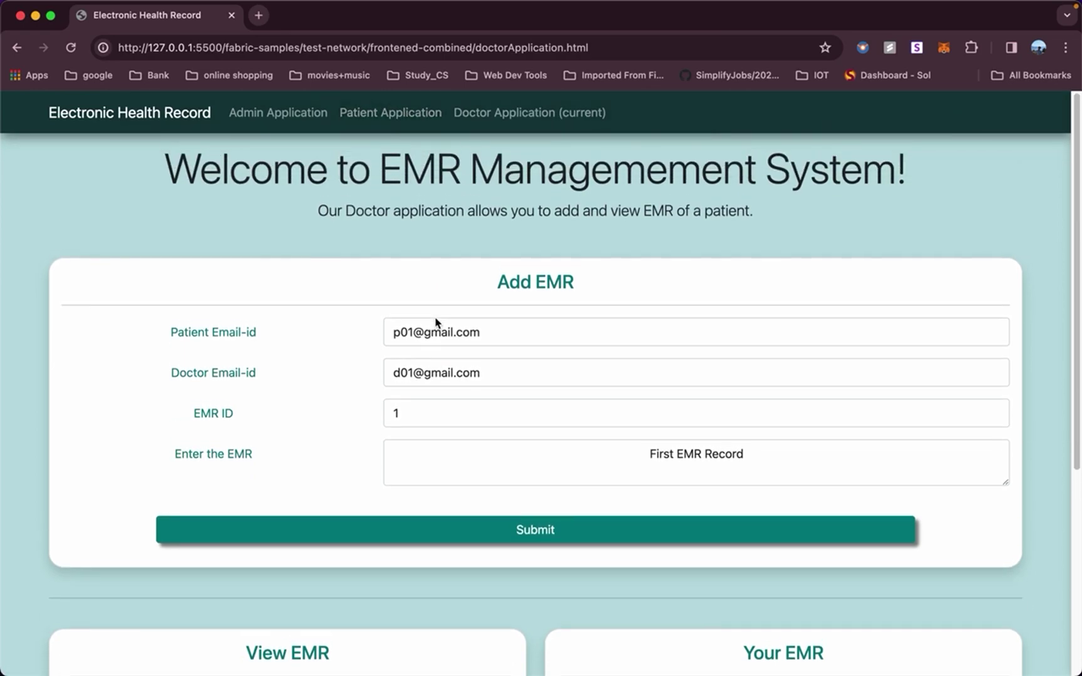
Switch to the Patient Application and scroll between the View Your EMR and access-management forms.
{"action": "left_click", "coordinate": [403, 113]}
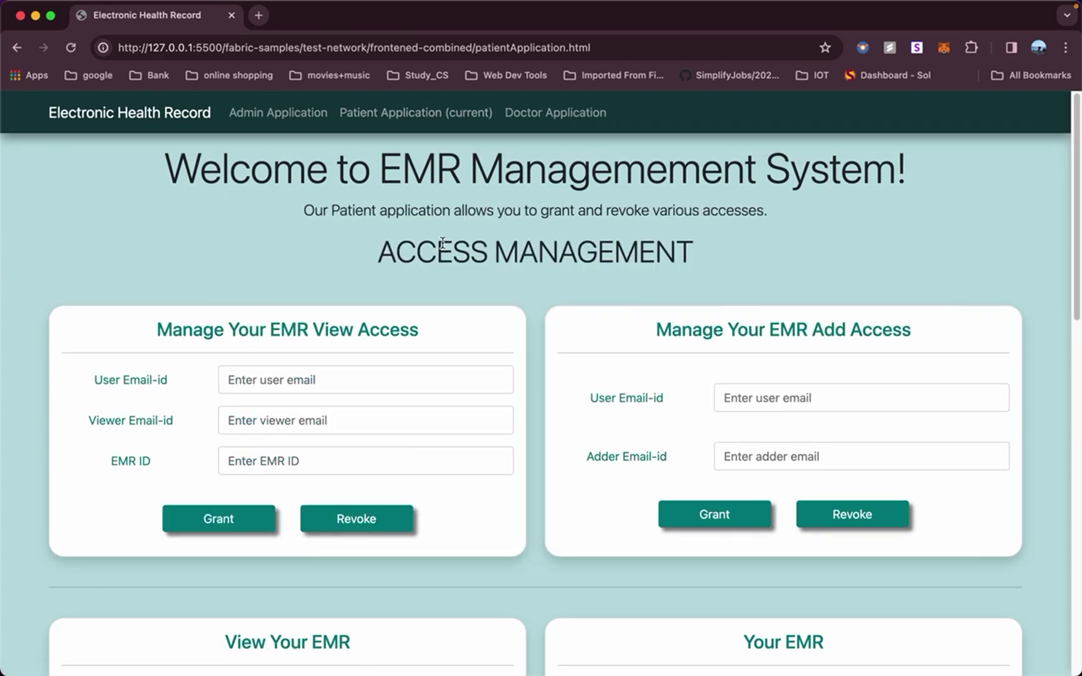
{"action": "scroll", "coordinate": [443, 244], "scroll_direction": "down", "scroll_amount": 2}
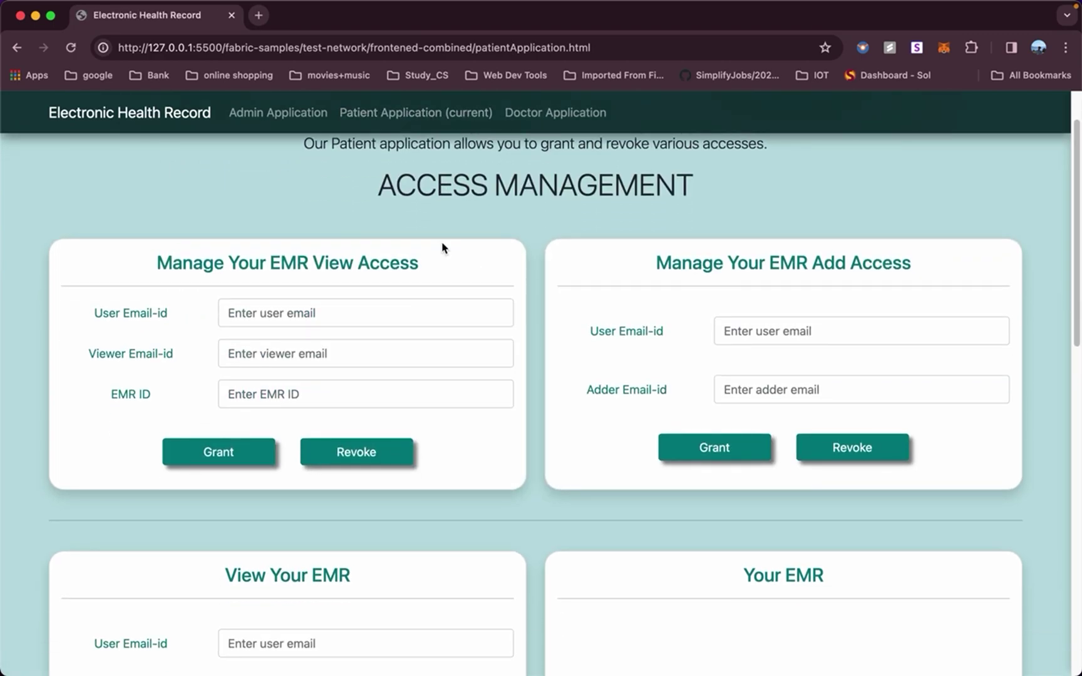
{"action": "scroll", "coordinate": [442, 248], "scroll_direction": "down", "scroll_amount": 3}
{"action": "scroll", "coordinate": [391, 447], "scroll_direction": "down", "scroll_amount": 4}
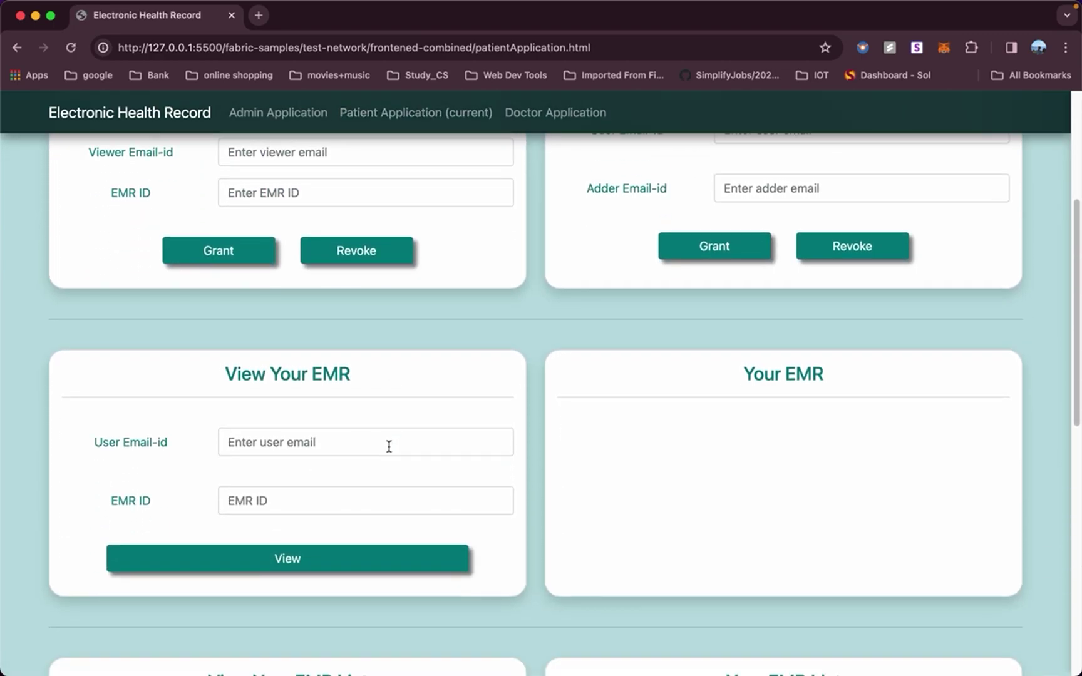
{"action": "left_click", "coordinate": [350, 447]}
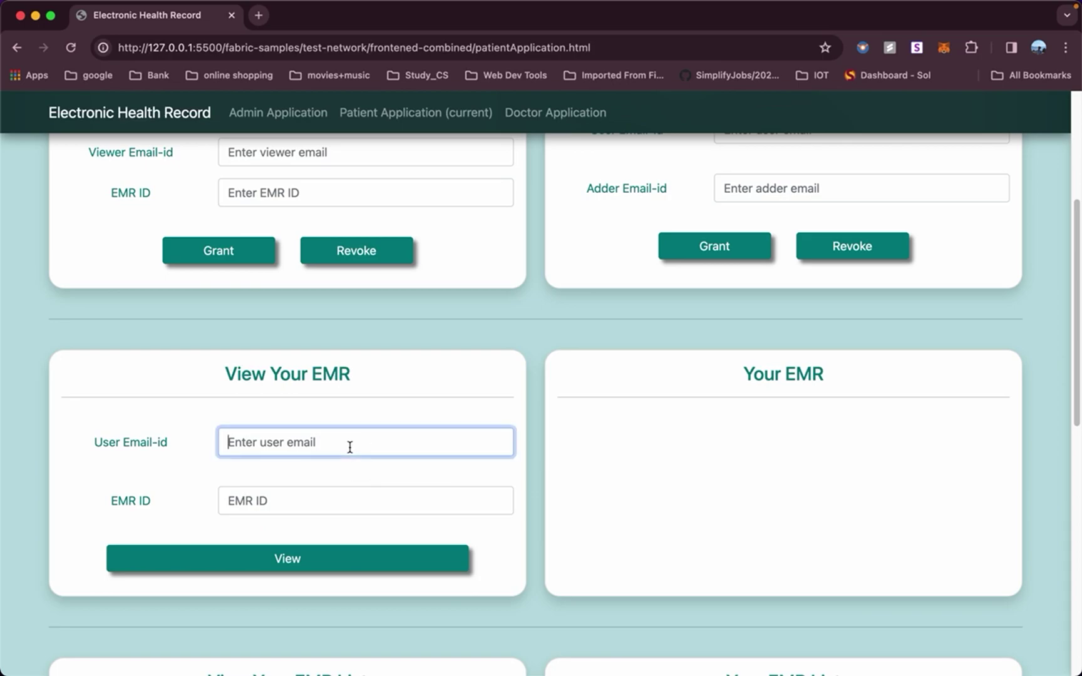
{"action": "scroll", "coordinate": [350, 447], "scroll_direction": "up", "scroll_amount": 5}
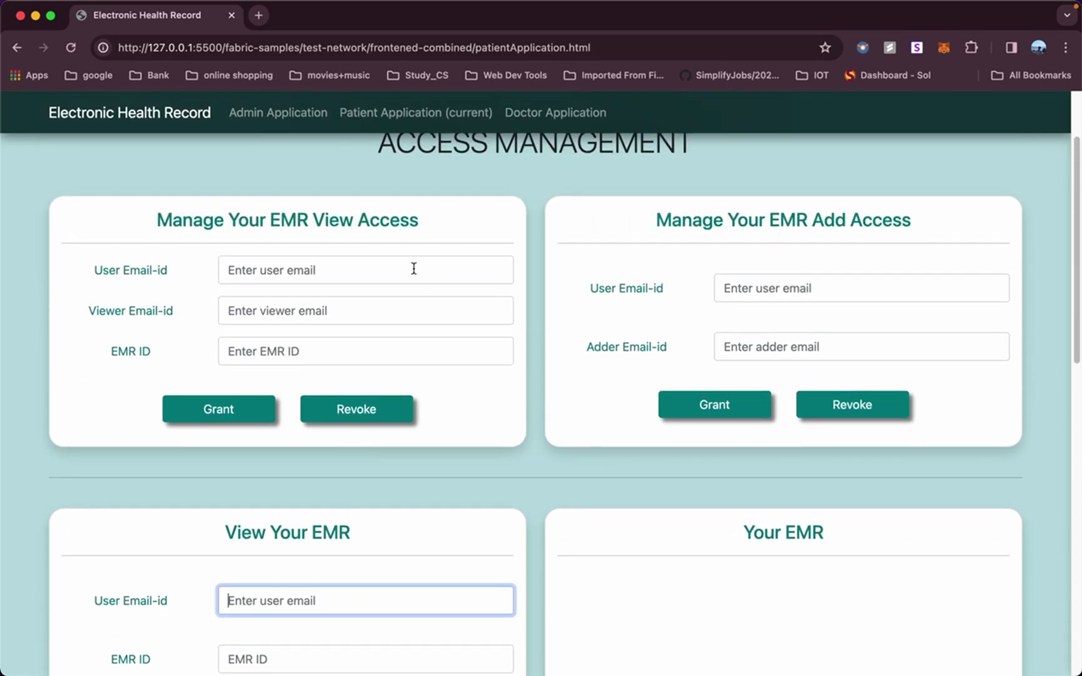
{"action": "left_click", "coordinate": [410, 268]}
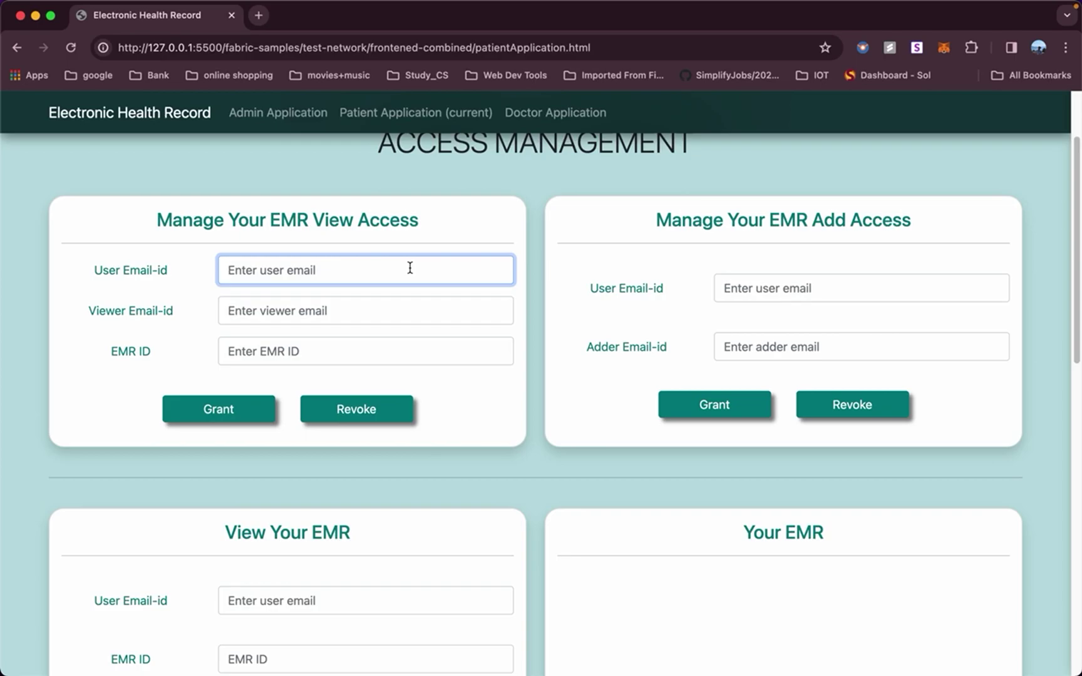
As doctor d01, request to view EMR 1, then dismiss the access-denied Oops error.
{"action": "left_click", "coordinate": [558, 114]}
{"action": "scroll", "coordinate": [505, 530], "scroll_direction": "down", "scroll_amount": 4}
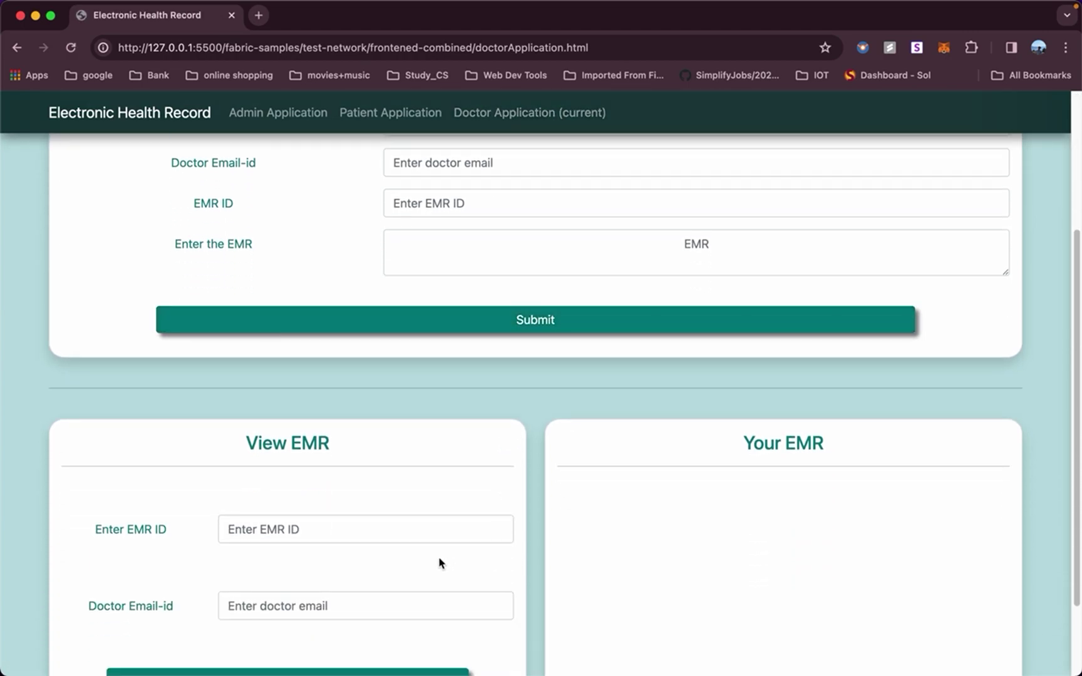
{"action": "left_click", "coordinate": [405, 528]}
{"action": "type", "text": "1"}
{"action": "scroll", "coordinate": [405, 530], "scroll_direction": "down", "scroll_amount": 2}
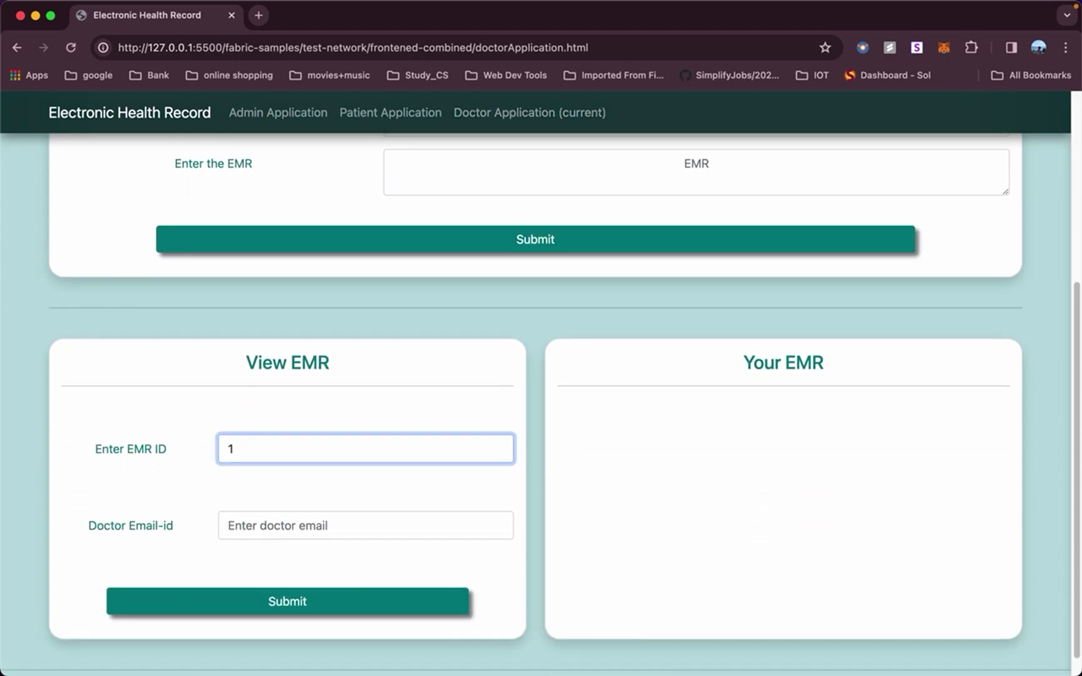
{"action": "left_click", "coordinate": [339, 506]}
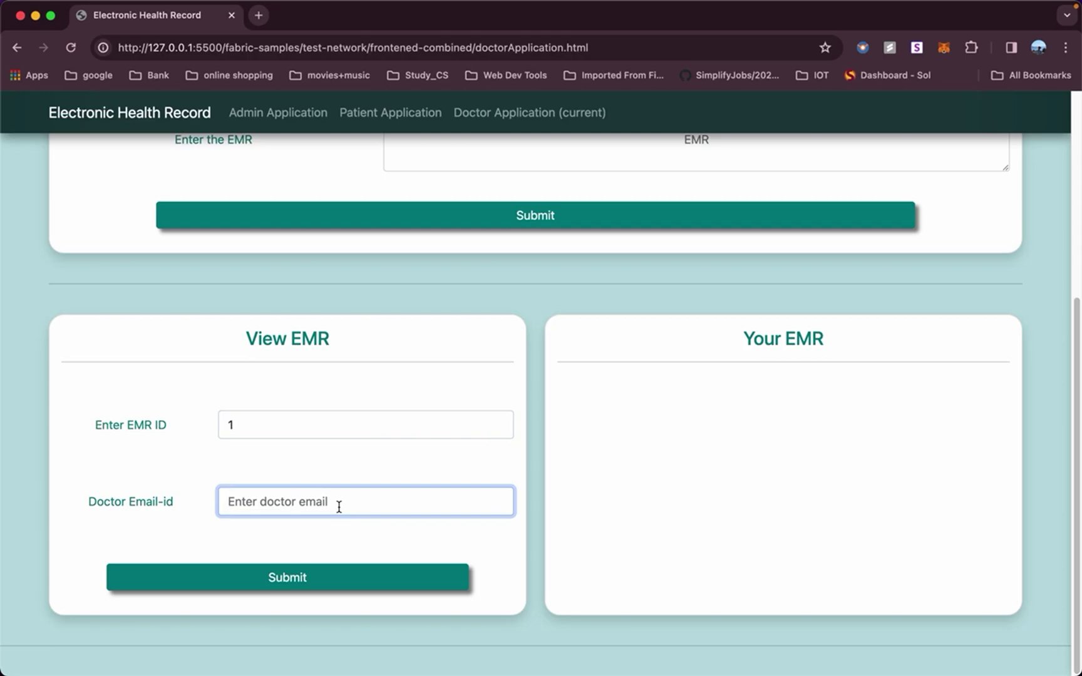
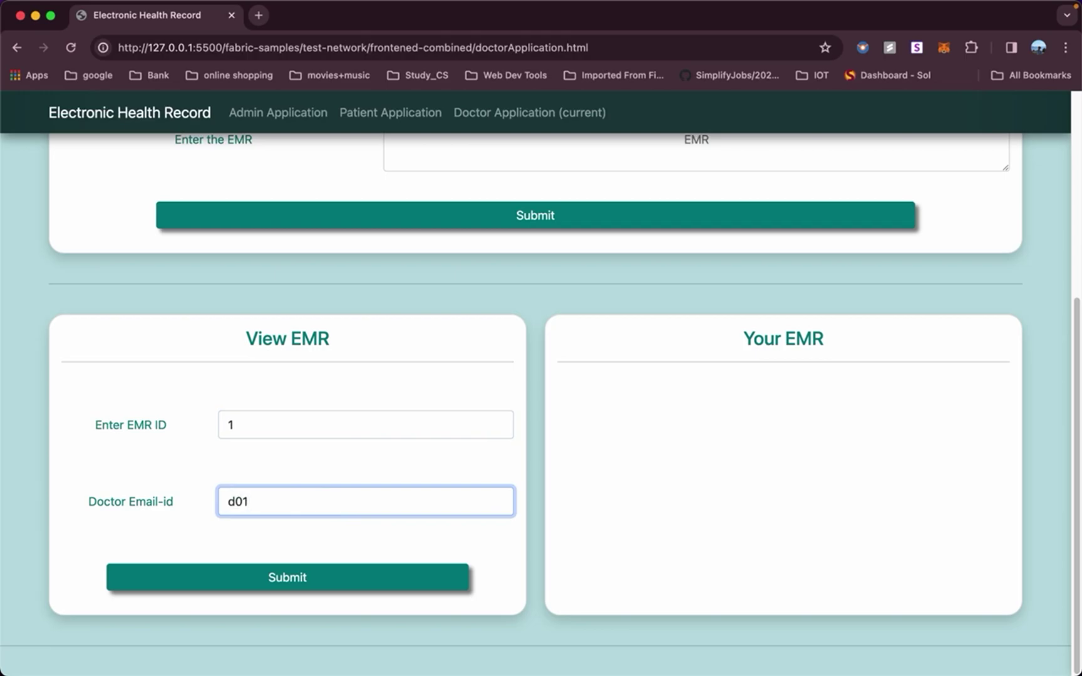
{"action": "left_click", "coordinate": [303, 580]}
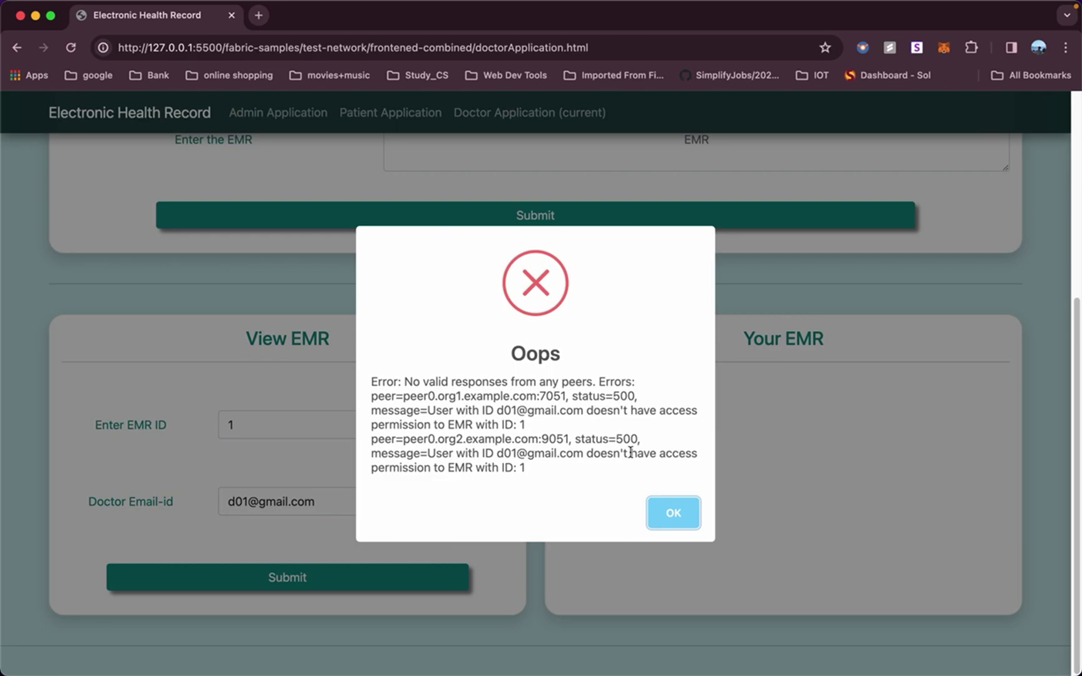
{"action": "left_click", "coordinate": [661, 512]}
{"action": "scroll", "coordinate": [672, 379], "scroll_direction": "up", "scroll_amount": 5}
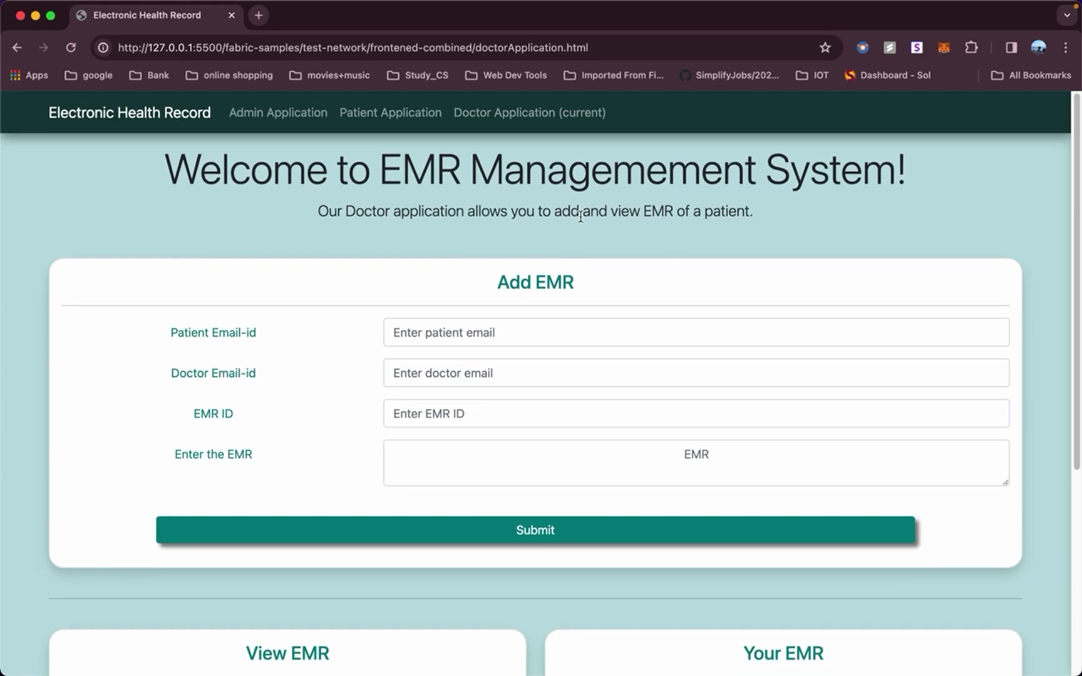
Grant the doctor view access to EMR 1 using the patient's and doctor's emails in Patient Application.
{"action": "left_click", "coordinate": [403, 114]}
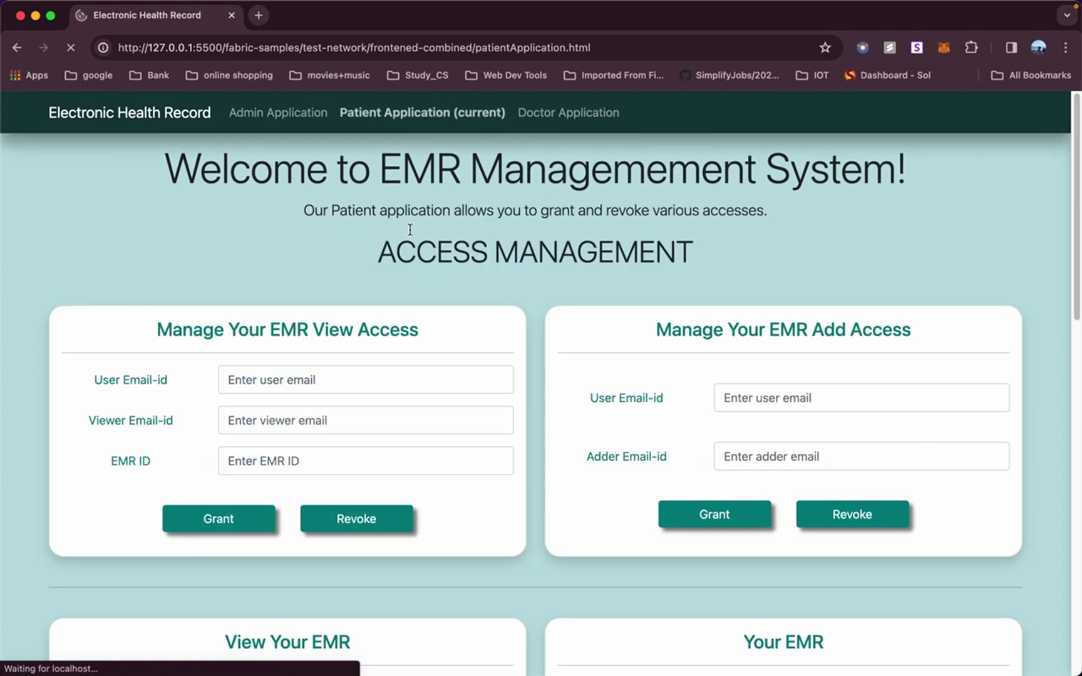
{"action": "left_click", "coordinate": [369, 379]}
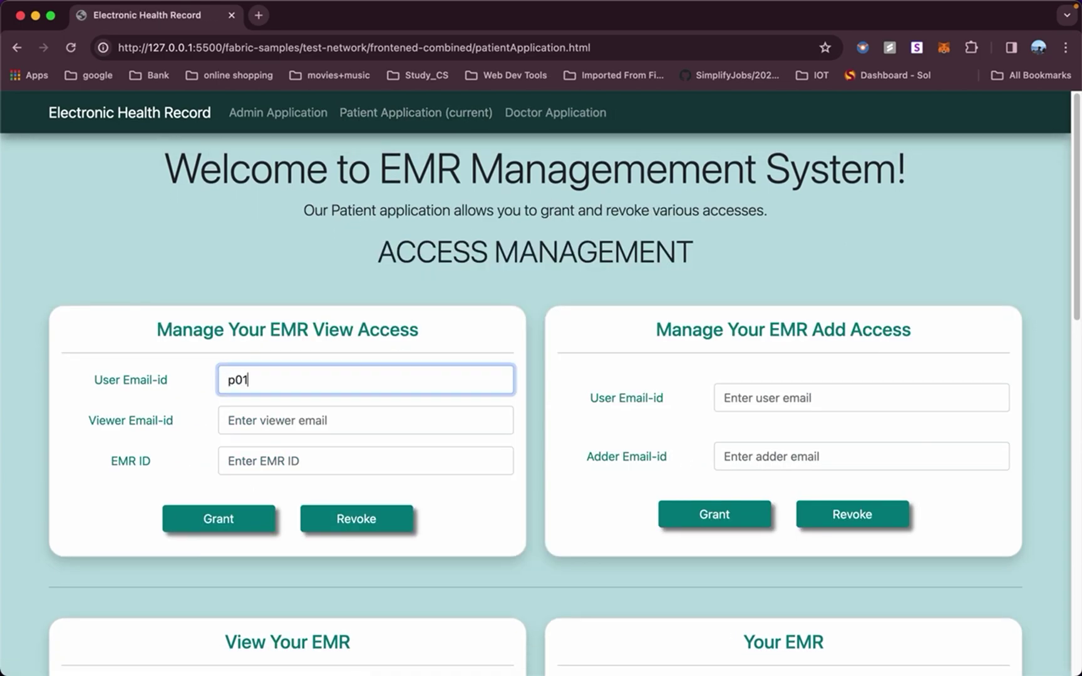
{"action": "left_click", "coordinate": [328, 421]}
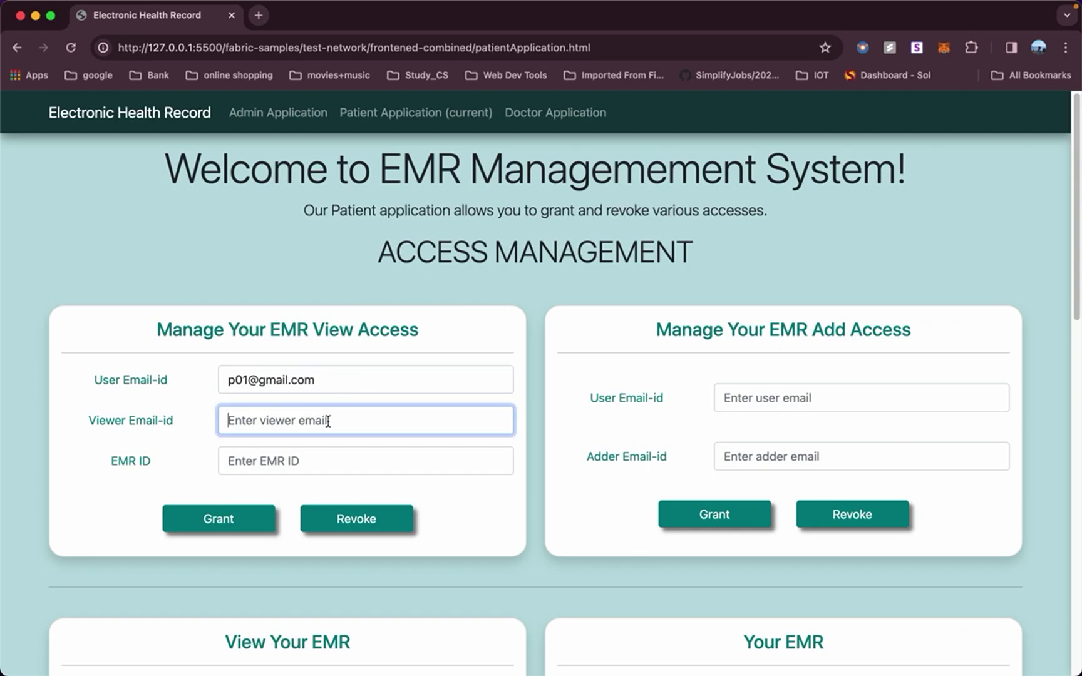
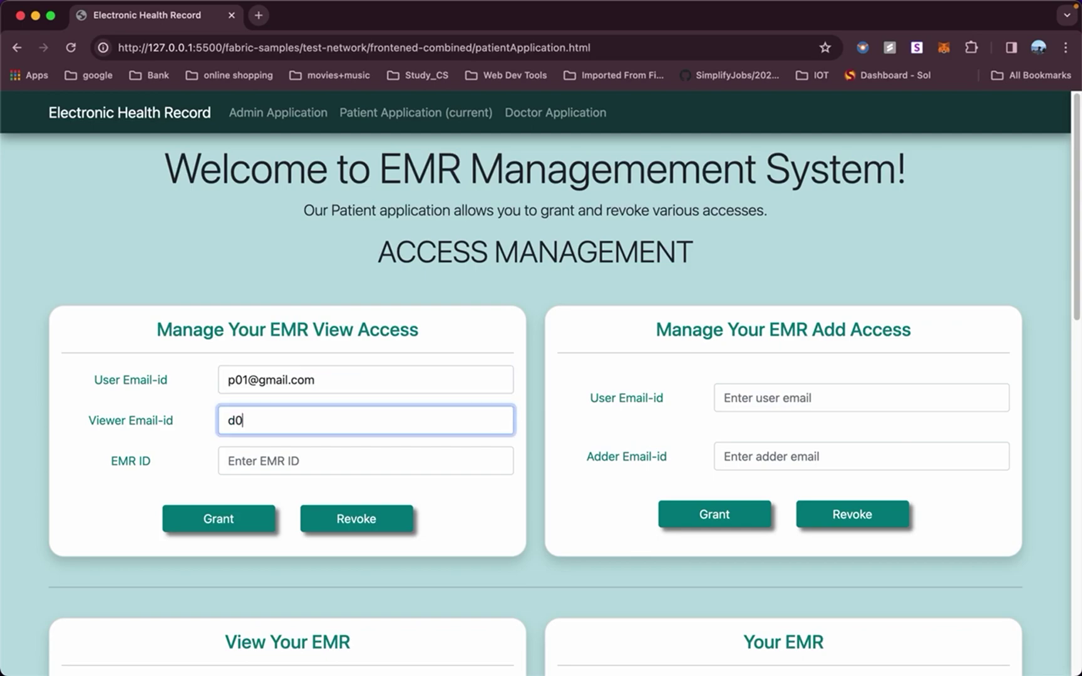
{"action": "left_click", "coordinate": [312, 464]}
{"action": "type", "text": "1"}
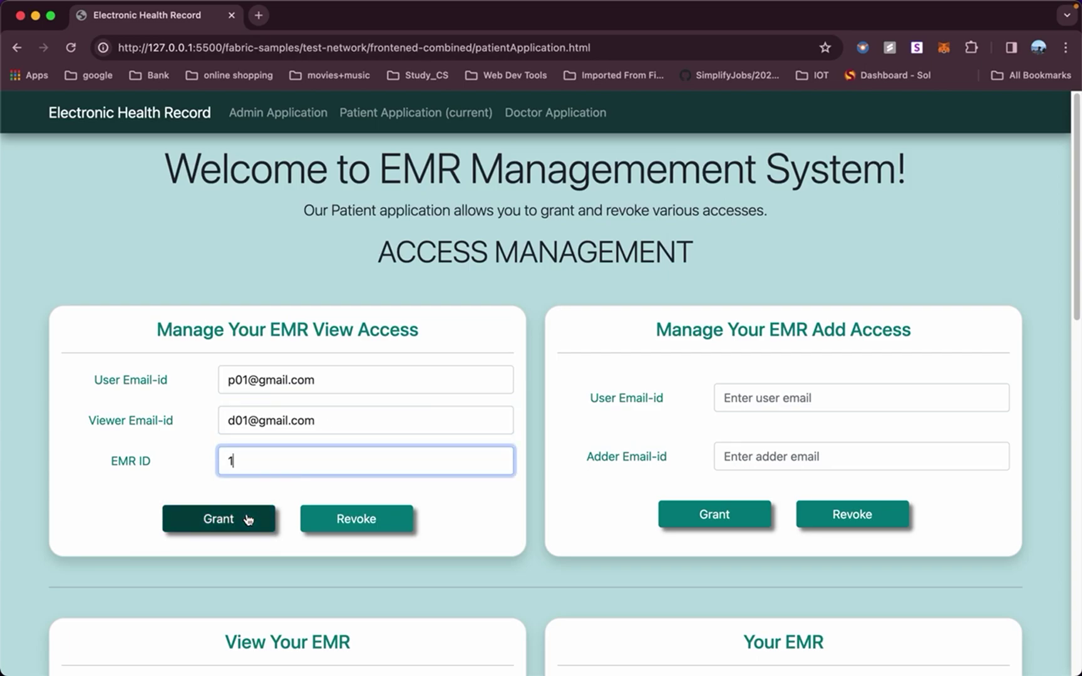
{"action": "left_click", "coordinate": [248, 520]}
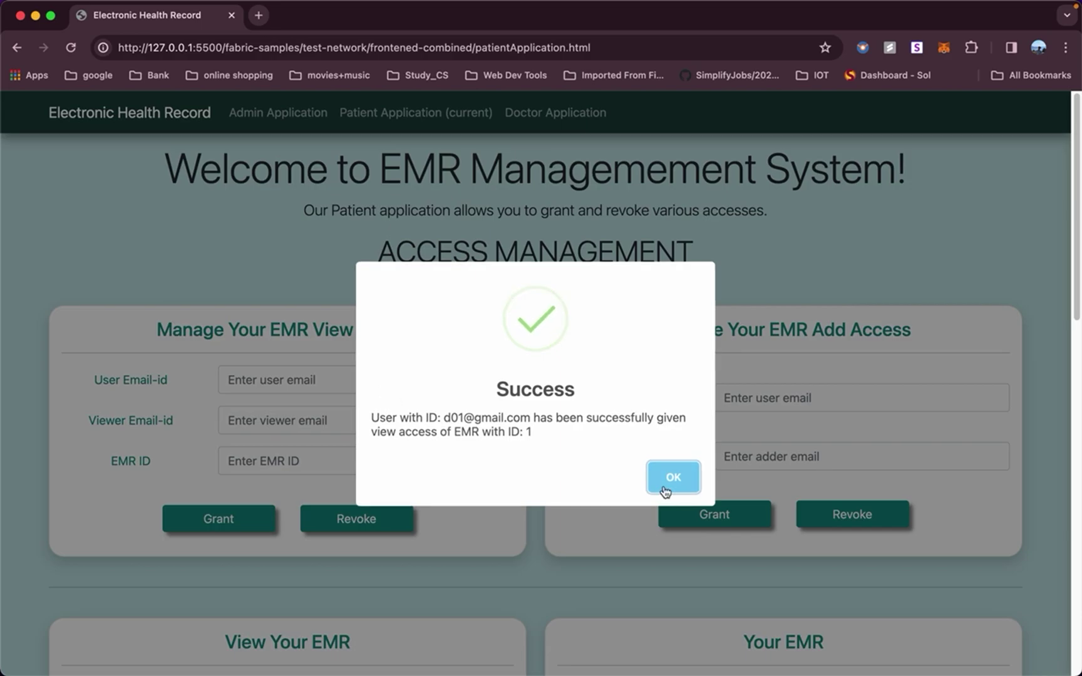
{"action": "left_click", "coordinate": [668, 485]}
In Doctor Application, view EMR 1 with the doctor's email, displaying 'First EMR Record'.
{"action": "left_click", "coordinate": [575, 111]}
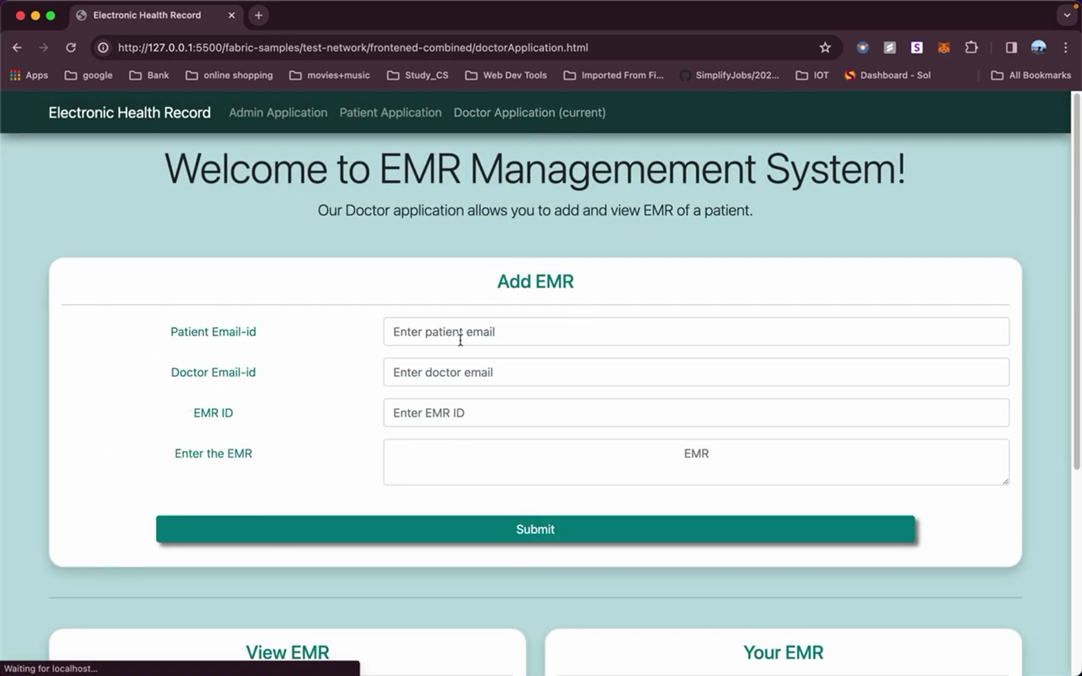
{"action": "scroll", "coordinate": [459, 341], "scroll_direction": "down", "scroll_amount": 5}
{"action": "left_click", "coordinate": [323, 531]}
{"action": "type", "text": "1"}
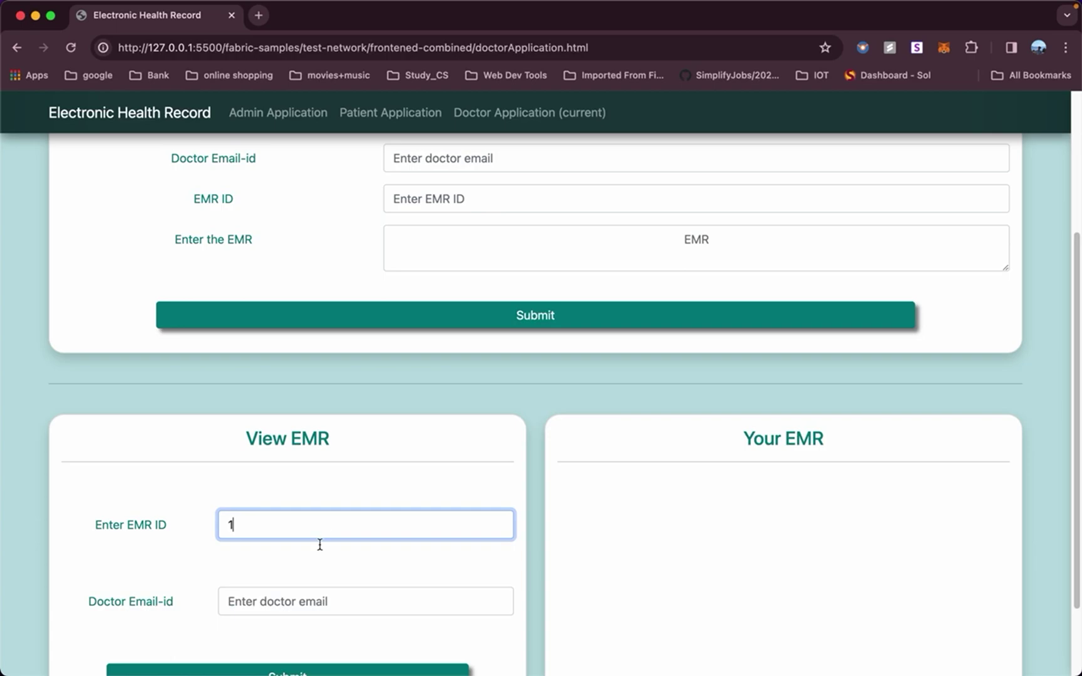
{"action": "left_click", "coordinate": [295, 602]}
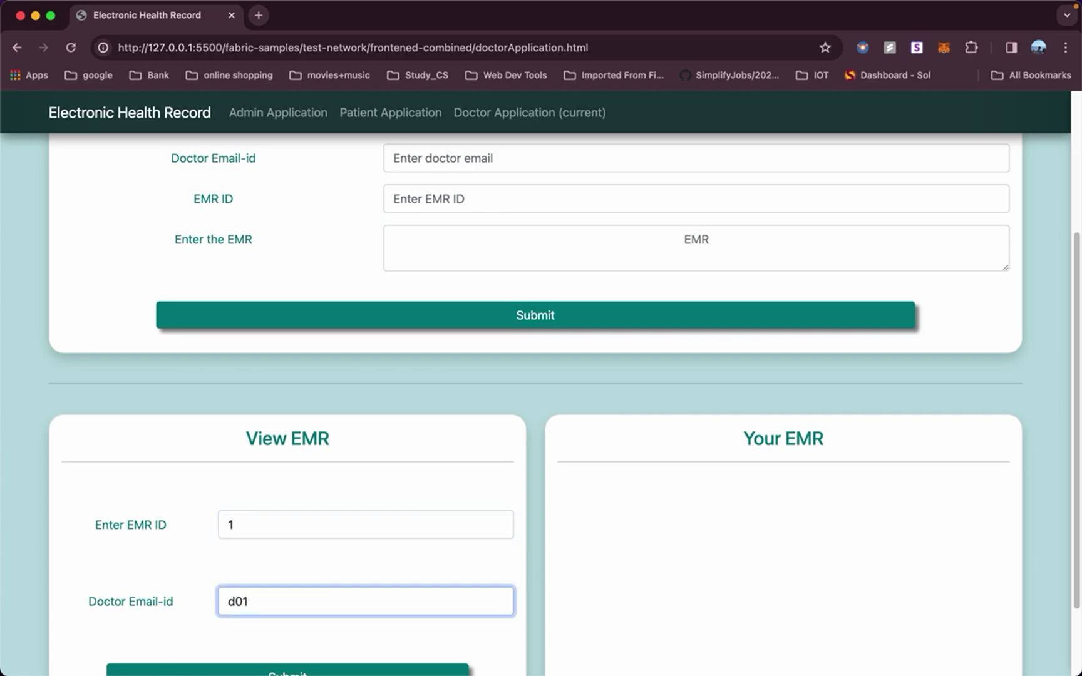
{"action": "scroll", "coordinate": [330, 544], "scroll_direction": "down", "scroll_amount": 3}
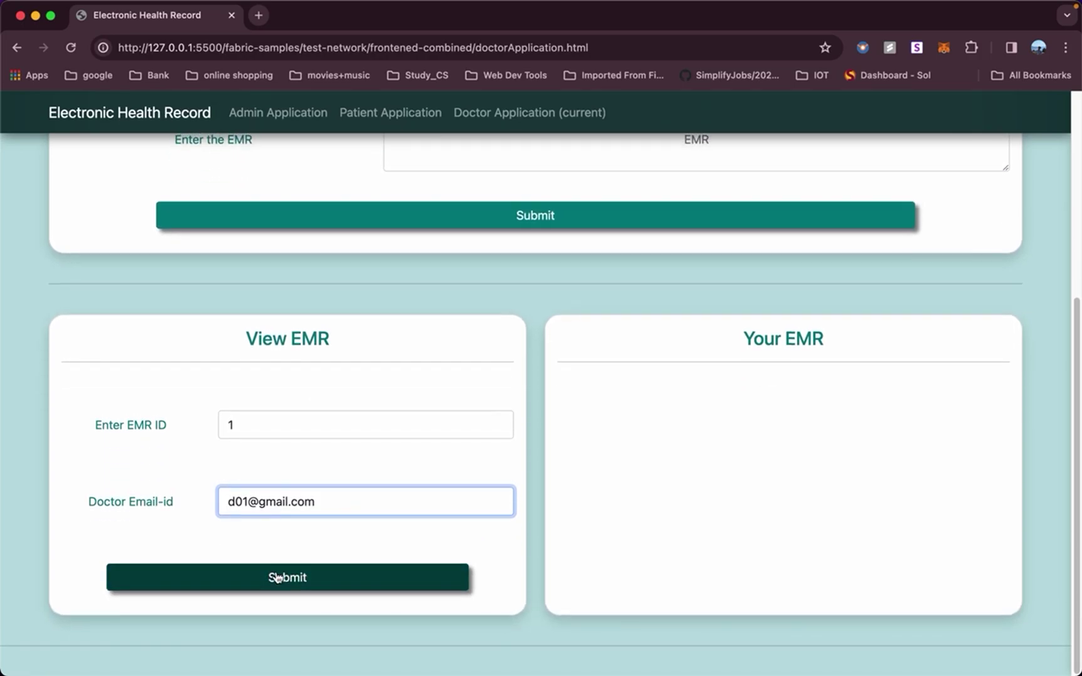
{"action": "left_click", "coordinate": [276, 577]}
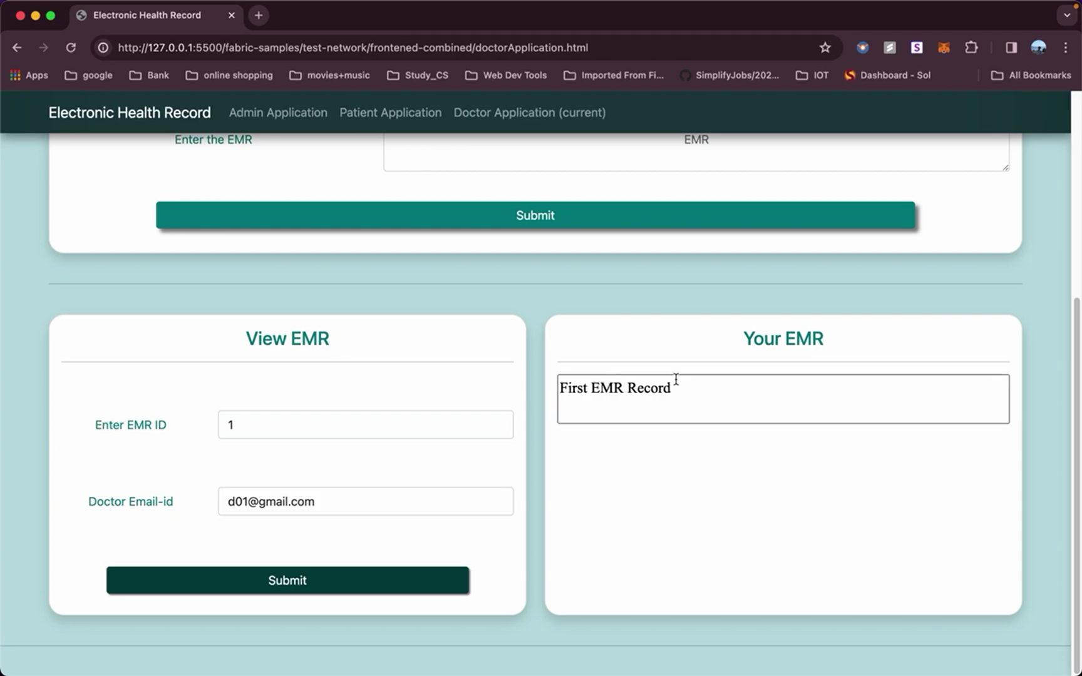
{"action": "scroll", "coordinate": [675, 379], "scroll_direction": "up", "scroll_amount": 1}
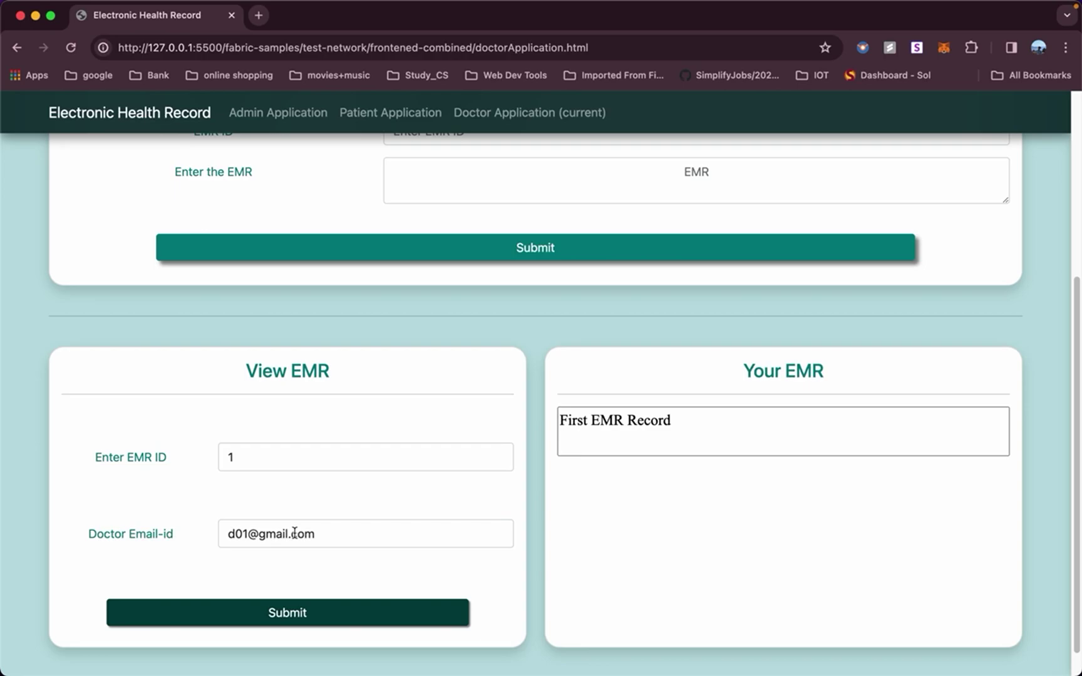
{"action": "scroll", "coordinate": [294, 533], "scroll_direction": "up", "scroll_amount": 5}
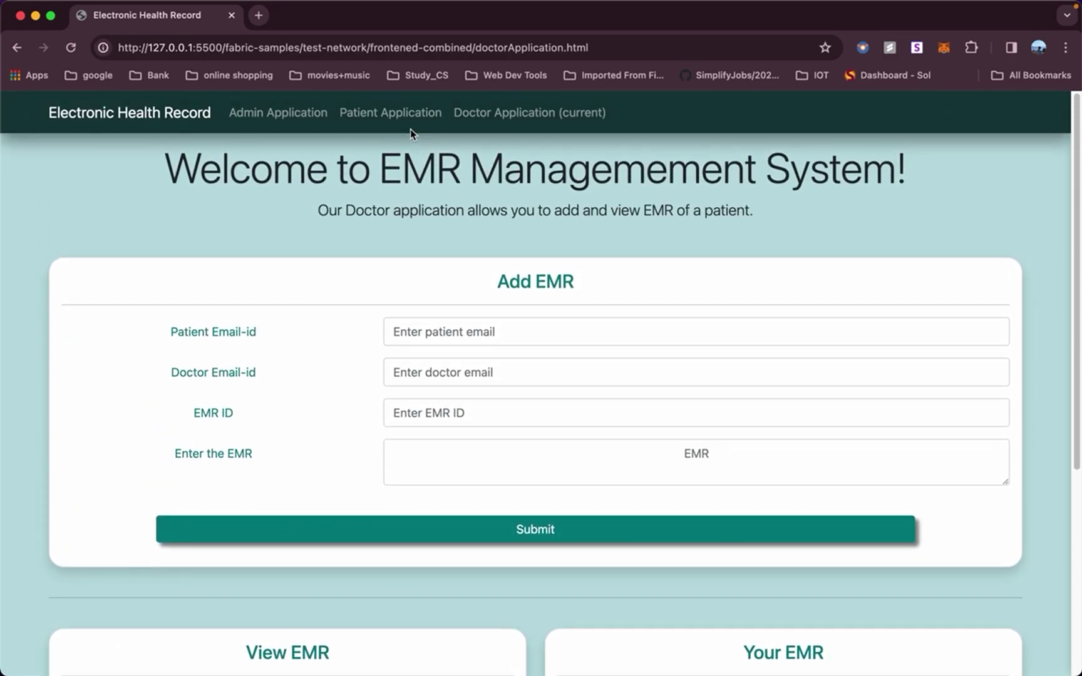
Register user d02 with its email as a Doctor in Admin Application, then return to Patient Application.
{"action": "left_click", "coordinate": [402, 115]}
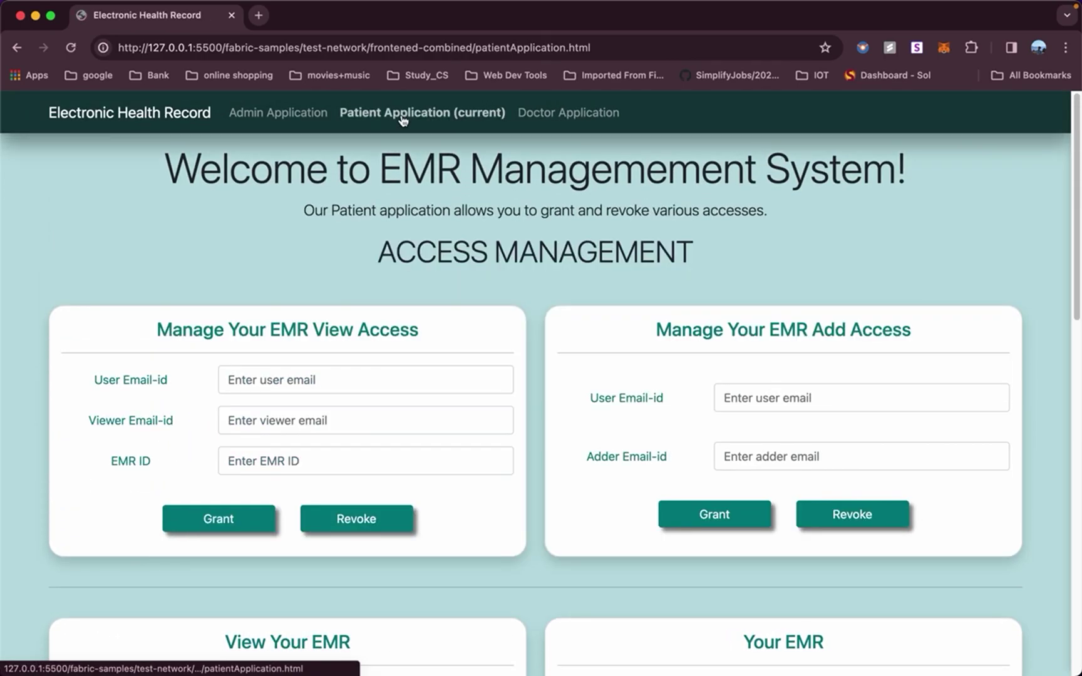
{"action": "left_click", "coordinate": [296, 119]}
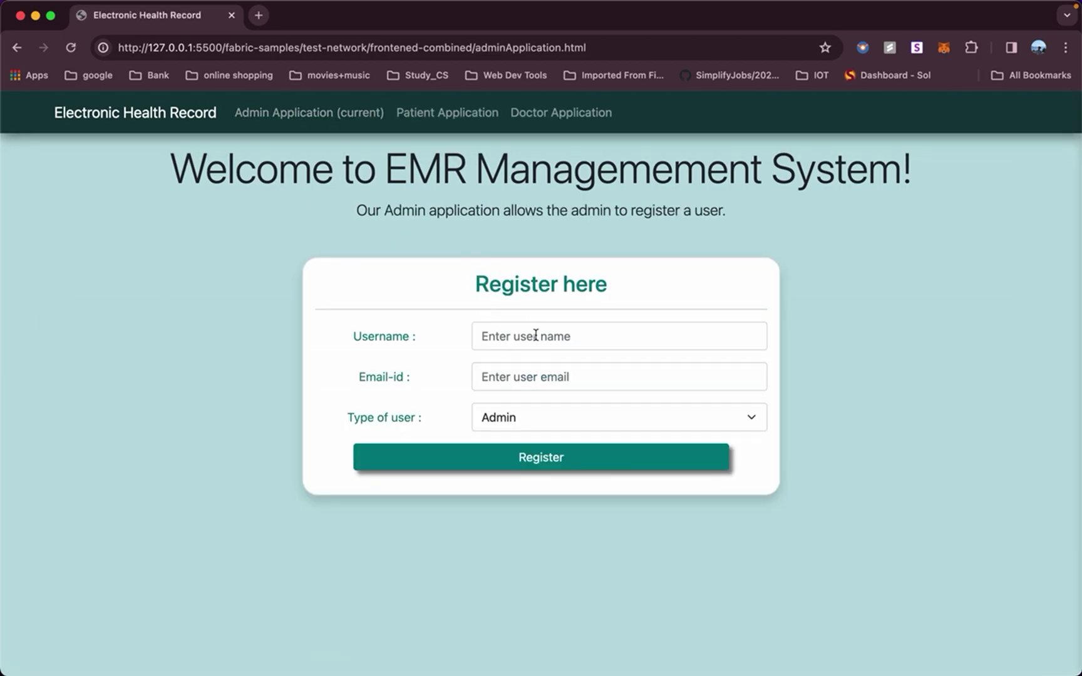
{"action": "left_click", "coordinate": [535, 335]}
{"action": "type", "text": "d02"}
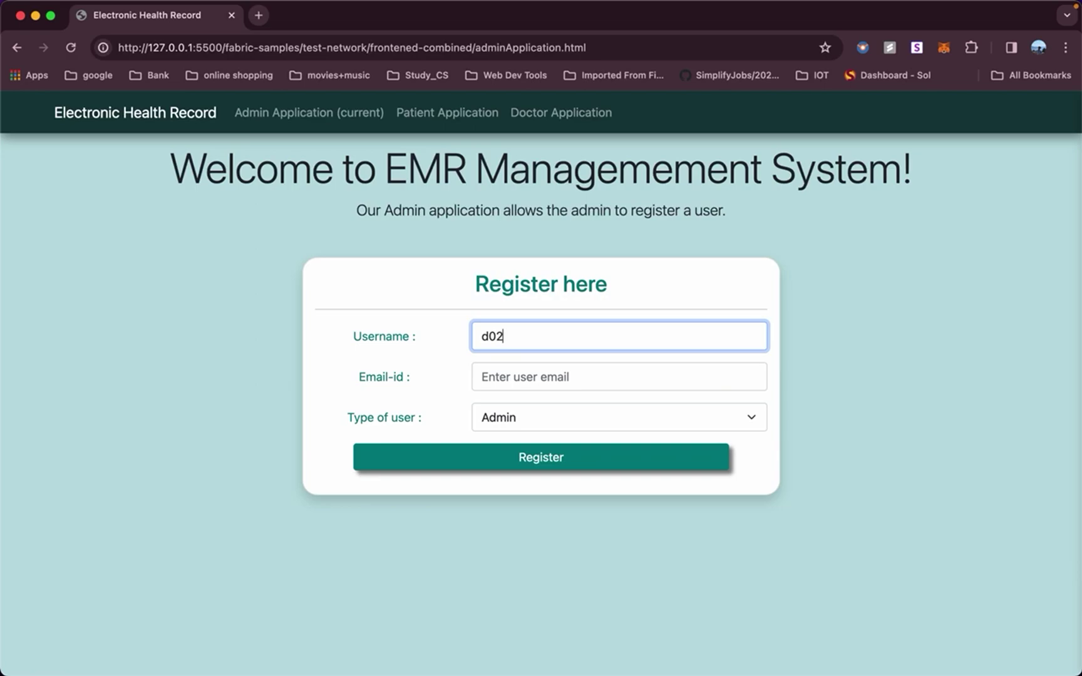
{"action": "left_click", "coordinate": [533, 379]}
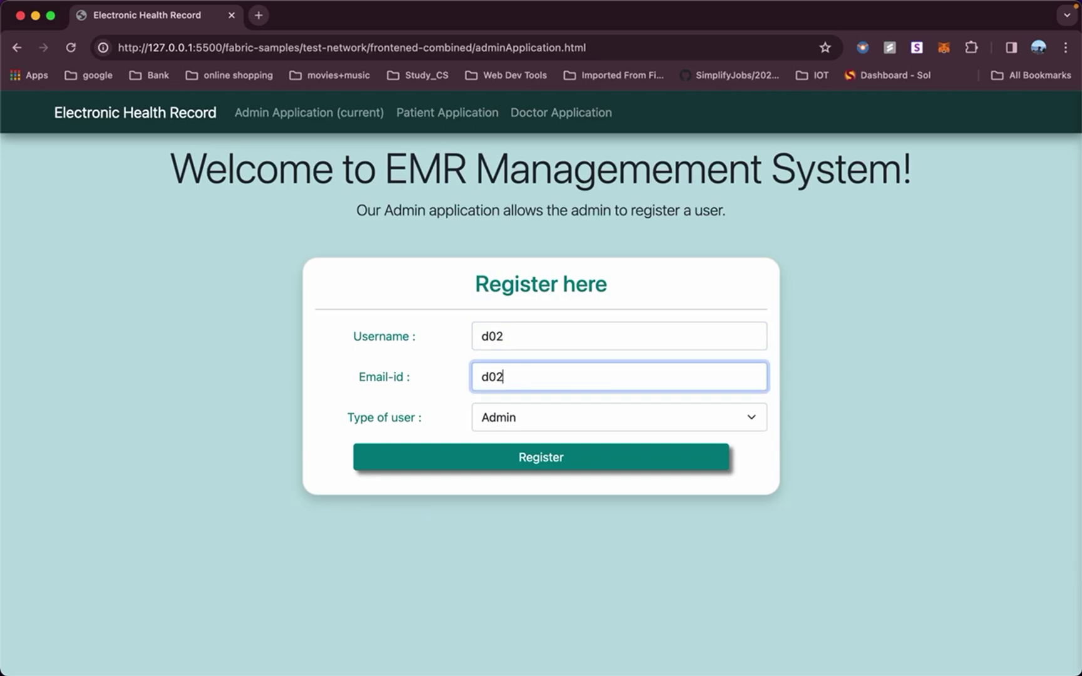
{"action": "left_click", "coordinate": [550, 420]}
{"action": "left_click", "coordinate": [534, 464]}
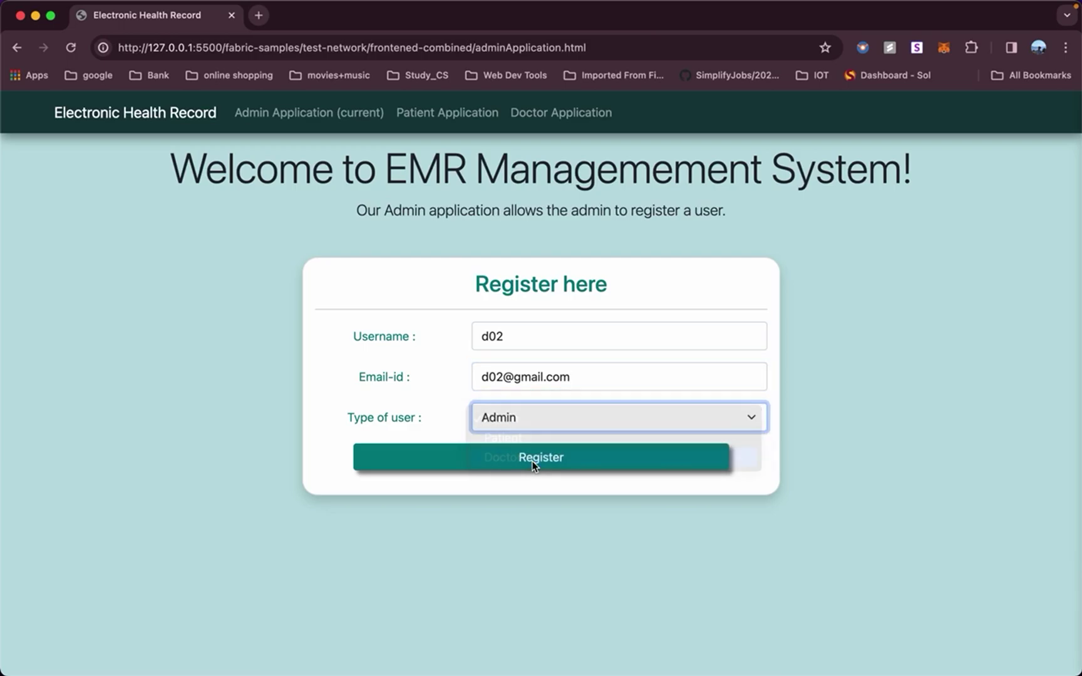
{"action": "left_click", "coordinate": [502, 466]}
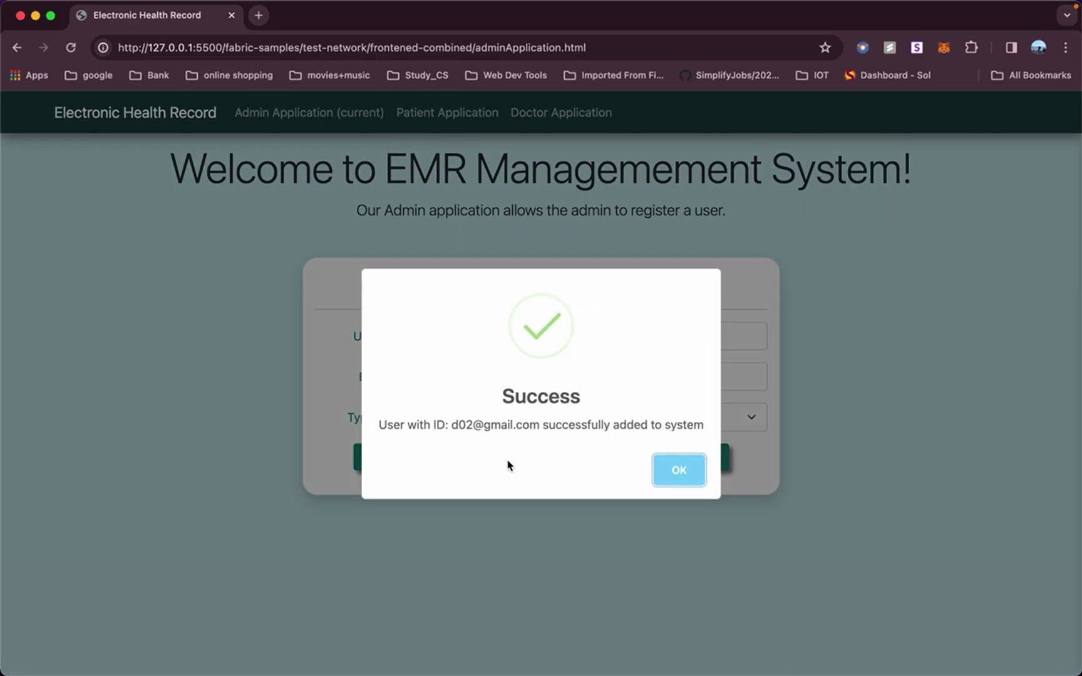
{"action": "left_click", "coordinate": [669, 472]}
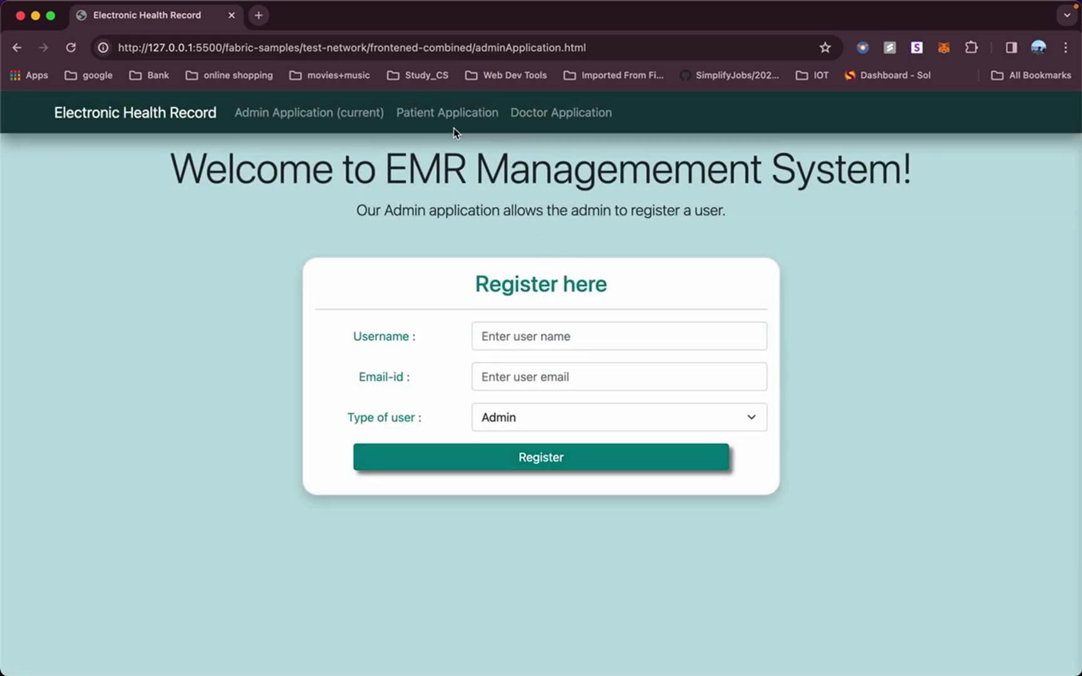
{"action": "left_click", "coordinate": [468, 118]}
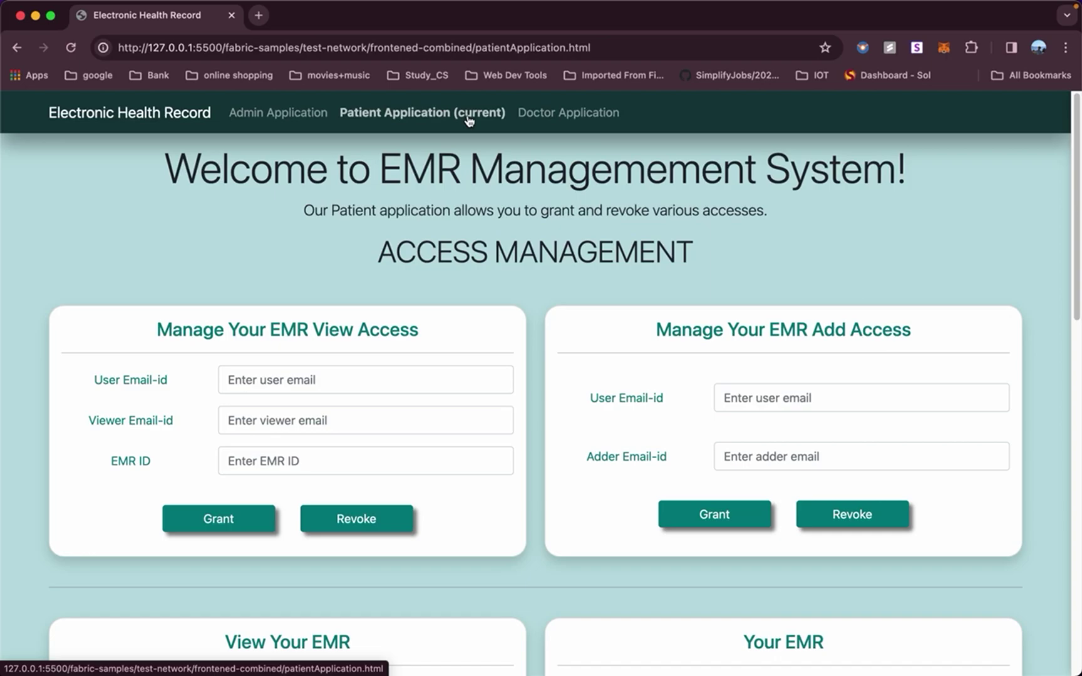
Grant doctor d02 view access to EMR 1 using the patient's and d02's emails.
{"action": "scroll", "coordinate": [507, 320], "scroll_direction": "down", "scroll_amount": 5}
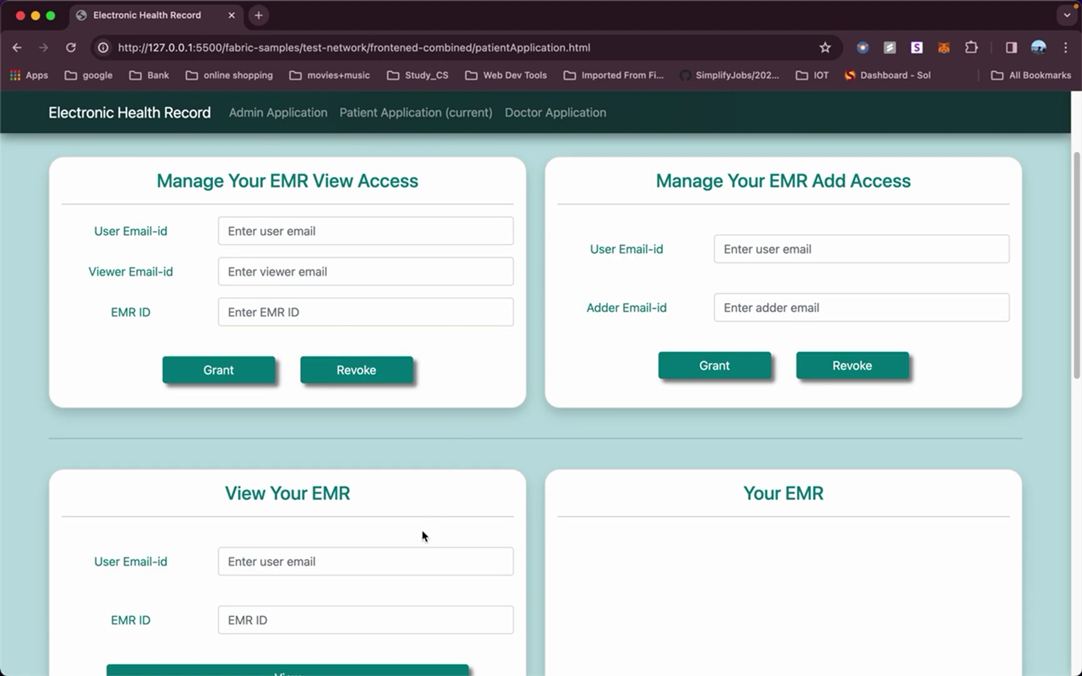
{"action": "scroll", "coordinate": [422, 531], "scroll_direction": "down", "scroll_amount": 3}
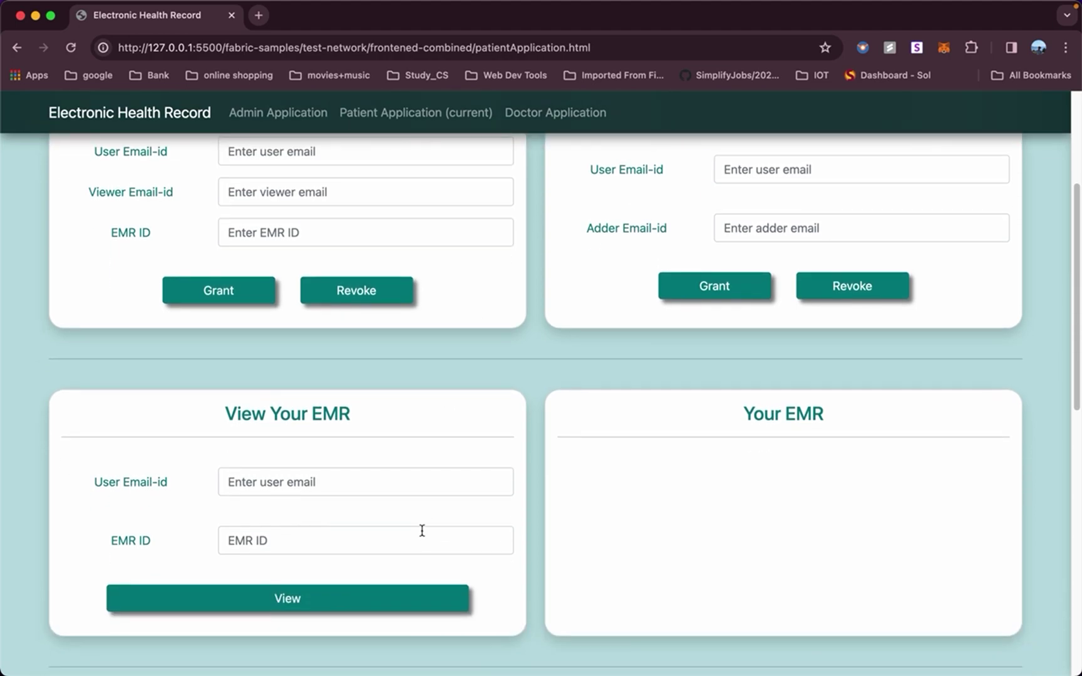
{"action": "scroll", "coordinate": [401, 483], "scroll_direction": "up", "scroll_amount": 3}
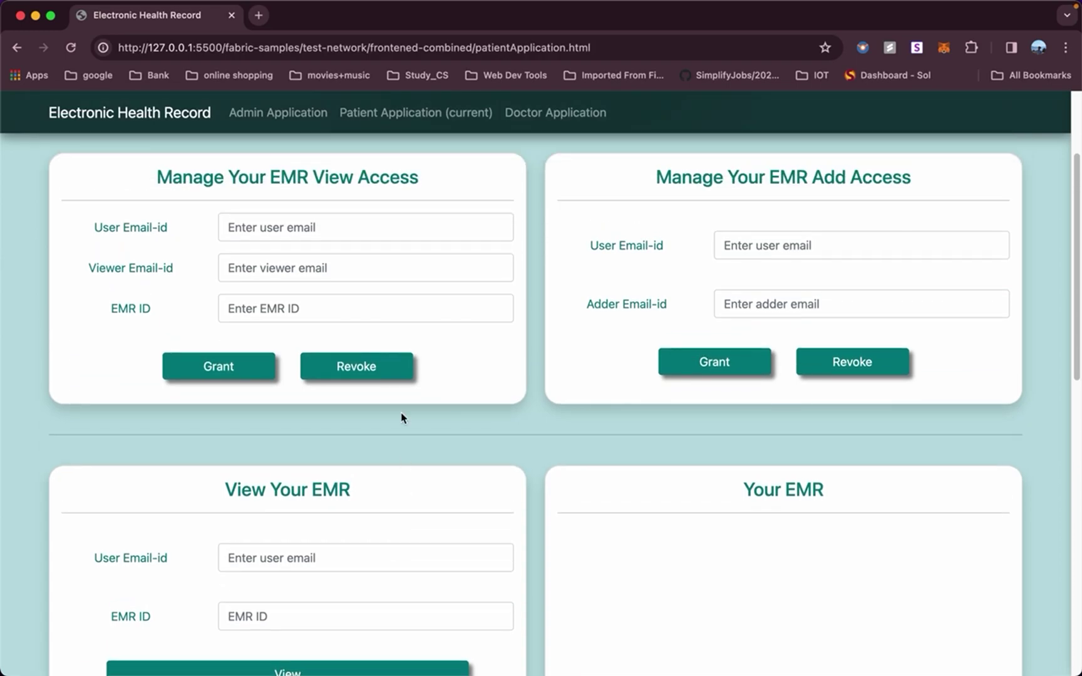
{"action": "left_click", "coordinate": [405, 226]}
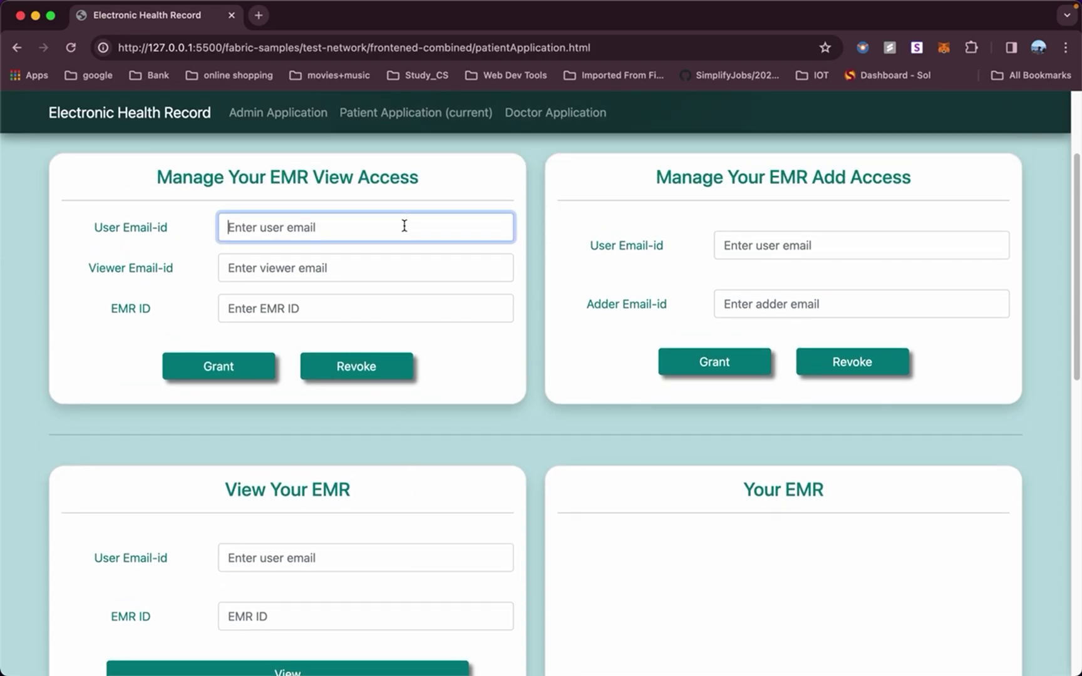
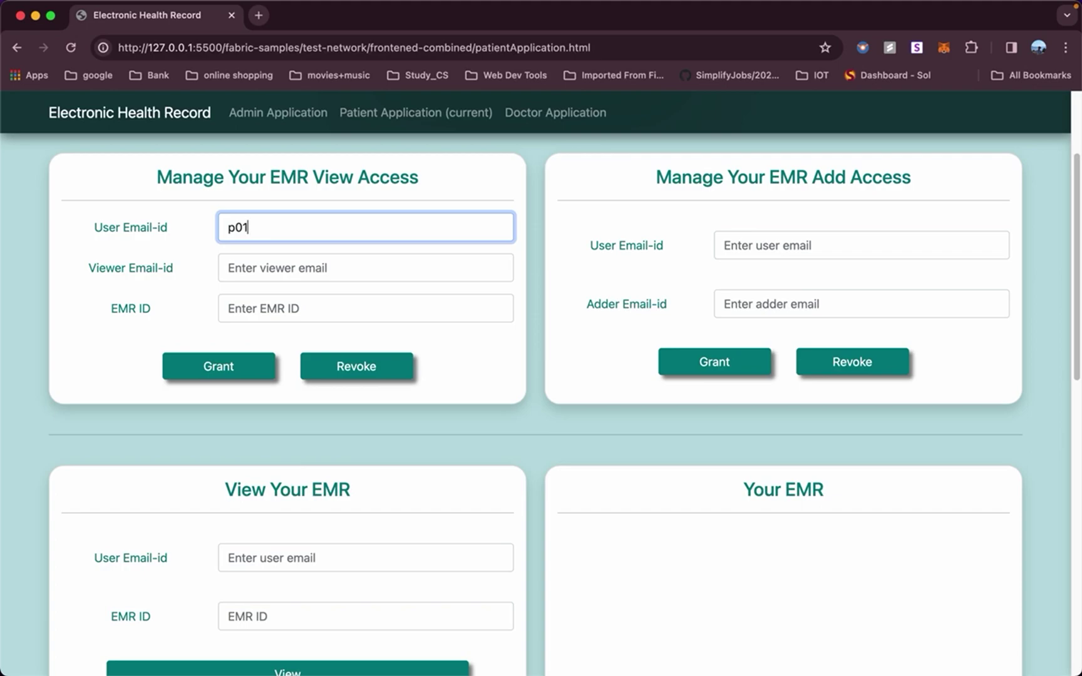
{"action": "left_click", "coordinate": [336, 269]}
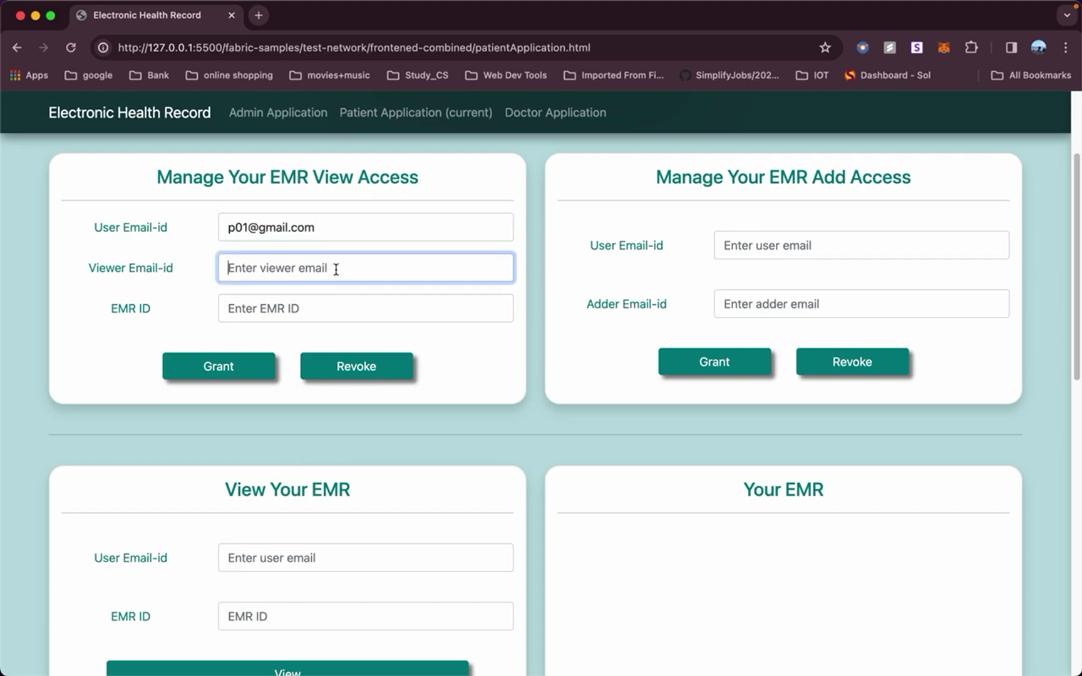
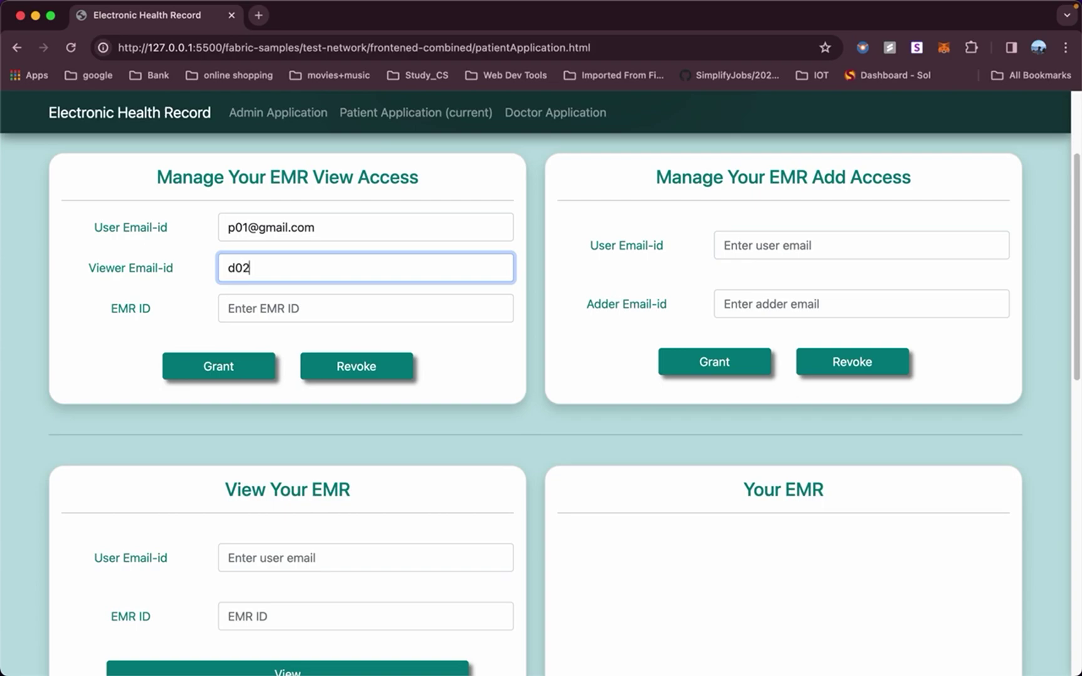
{"action": "left_click", "coordinate": [315, 307]}
{"action": "type", "text": "1"}
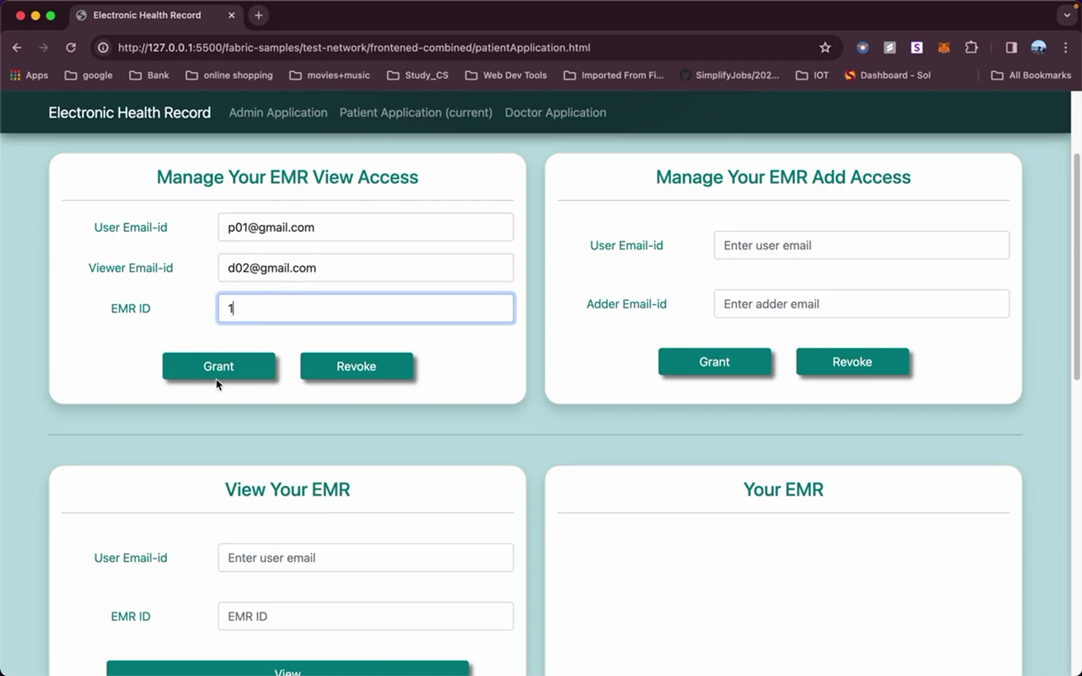
{"action": "left_click", "coordinate": [219, 368]}
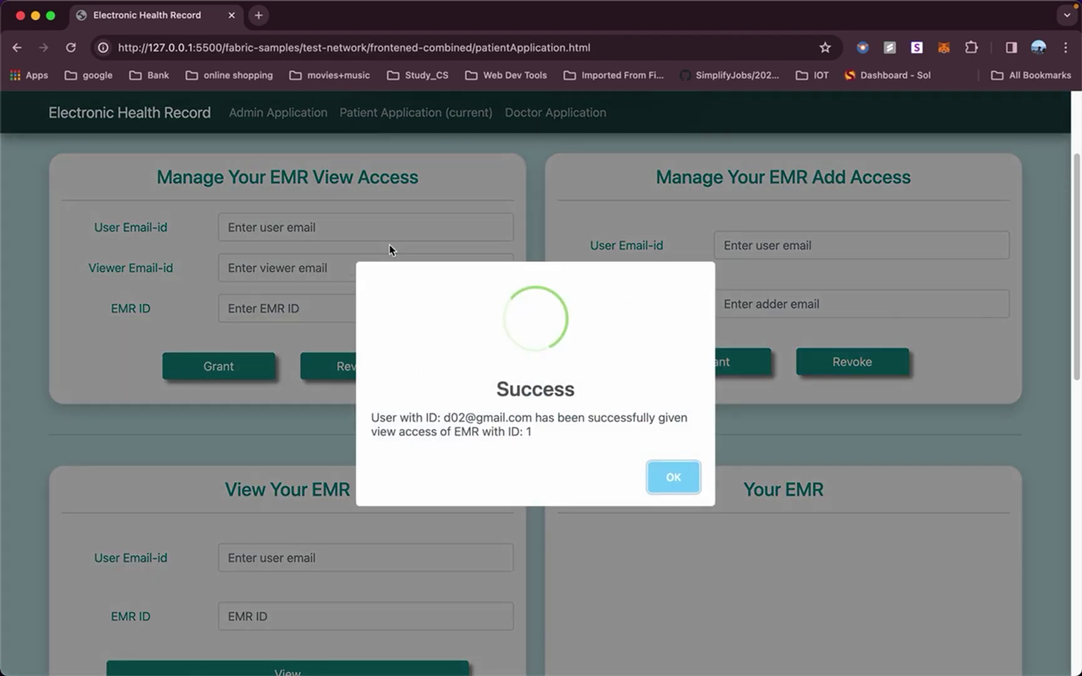
{"action": "left_click", "coordinate": [688, 487]}
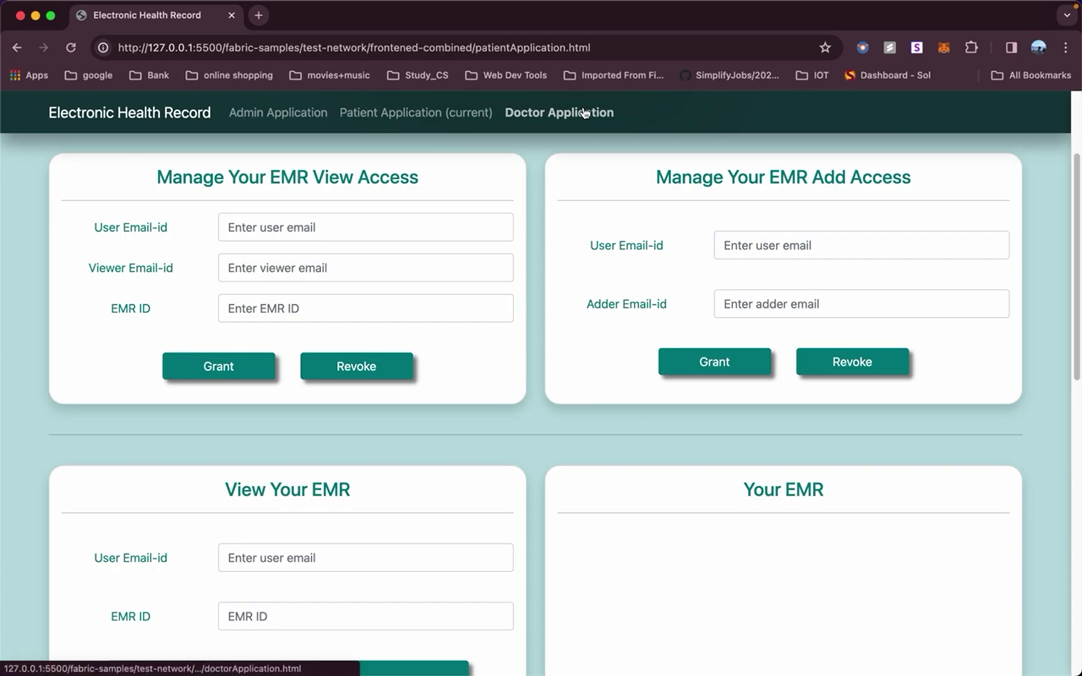
In Doctor Application's View EMR form, enter EMR ID 1, correcting a mistaken entry.
{"action": "left_click", "coordinate": [582, 112]}
{"action": "scroll", "coordinate": [532, 362], "scroll_direction": "down", "scroll_amount": 5}
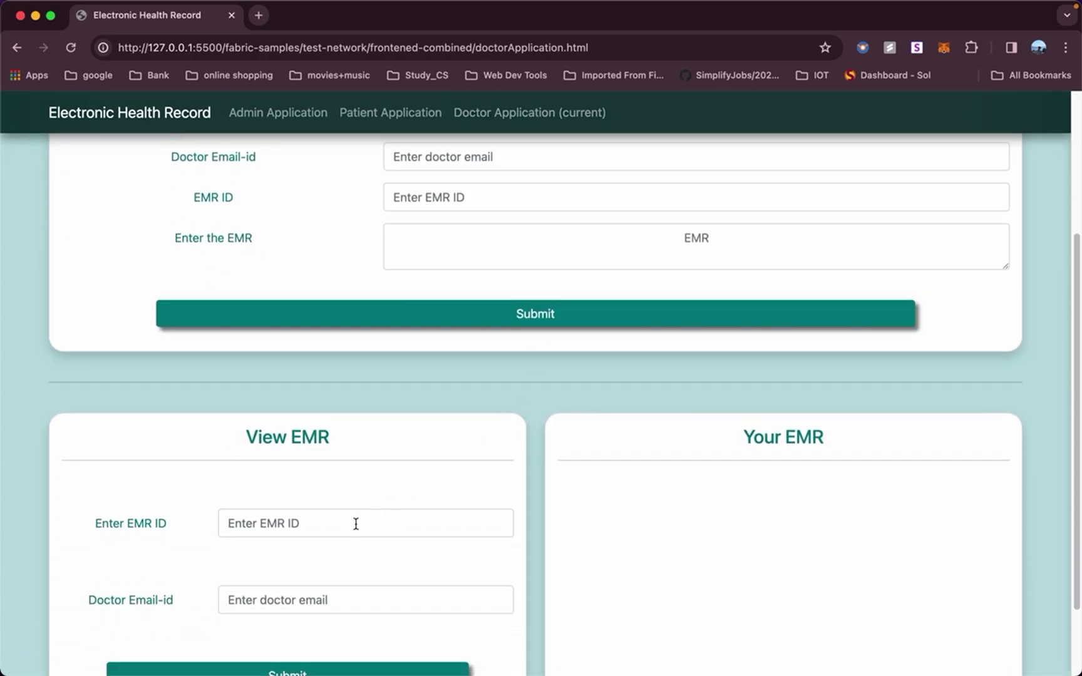
{"action": "left_click", "coordinate": [355, 523]}
{"action": "type", "text": "d02"}
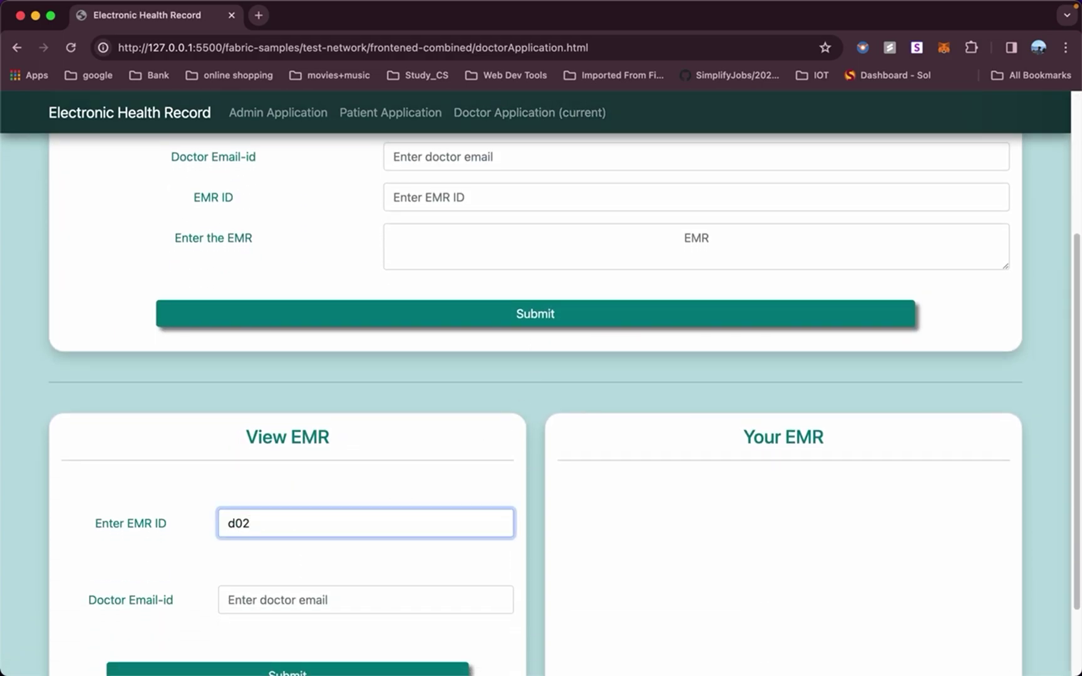
{"action": "key", "text": "BackSpace"}
{"action": "key", "text": "BackSpace"}
{"action": "key", "text": "BackSpace"}
{"action": "type", "text": "1"}
Enter d02's email and submit, displaying 'First EMR Record' for EMR 1.
{"action": "left_click", "coordinate": [312, 605]}
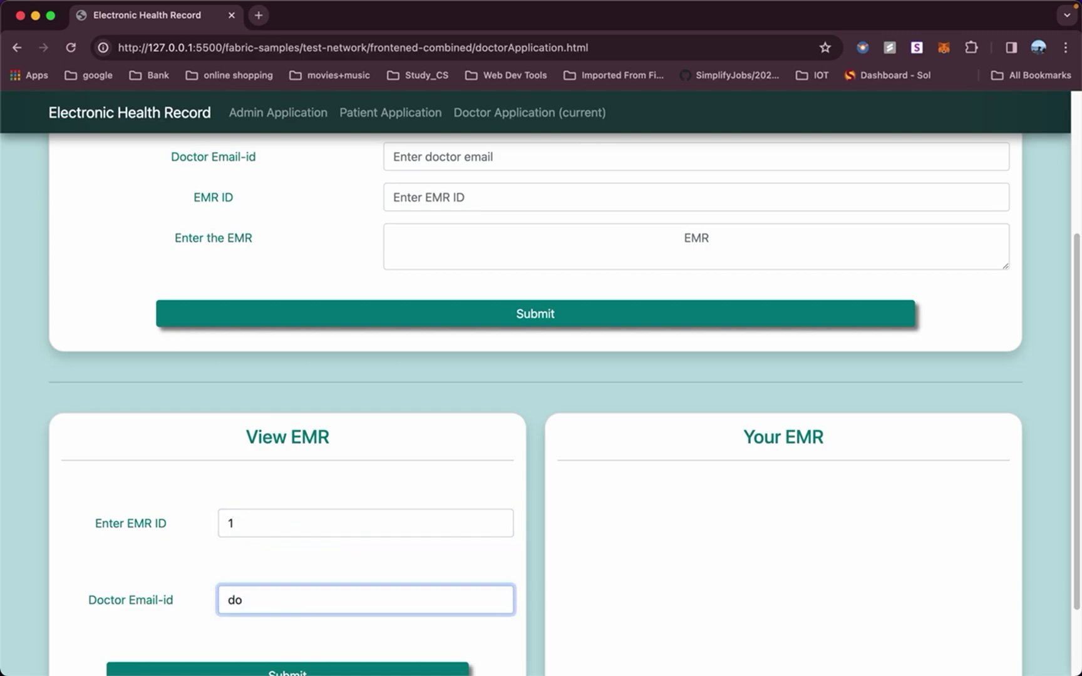
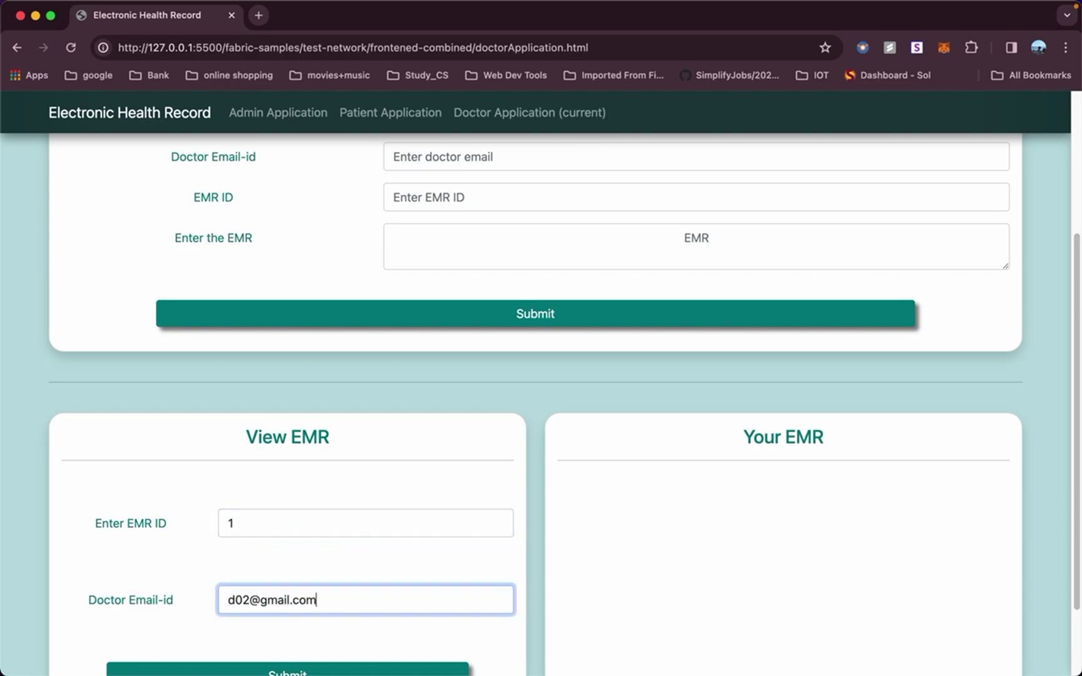
{"action": "scroll", "coordinate": [285, 564], "scroll_direction": "down", "scroll_amount": 3}
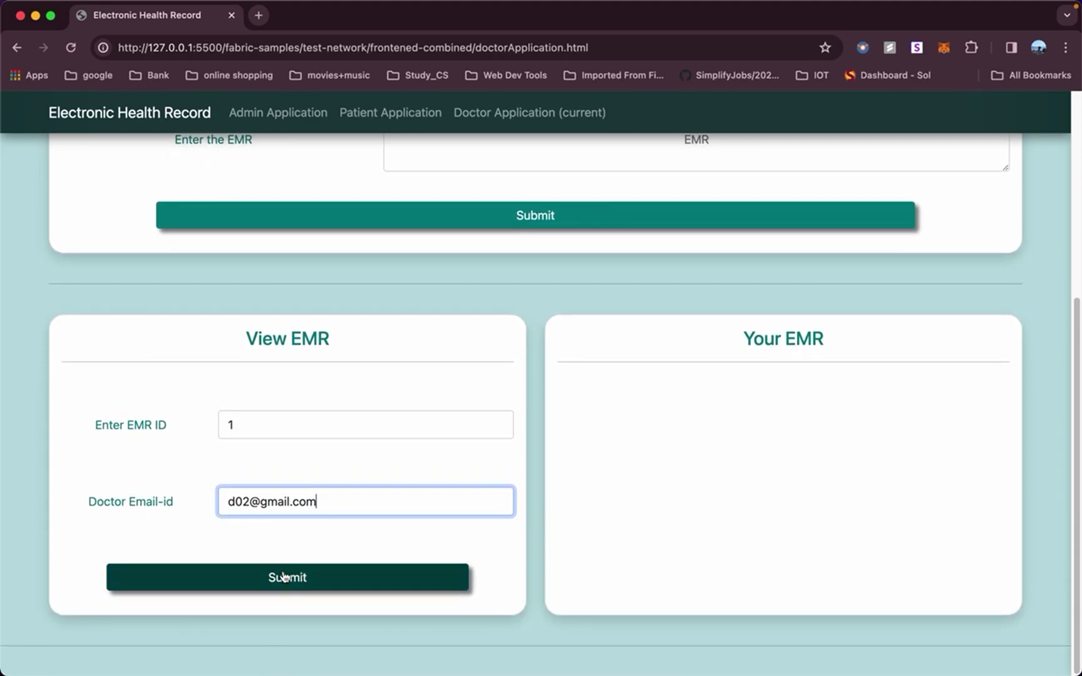
{"action": "left_click", "coordinate": [285, 576]}
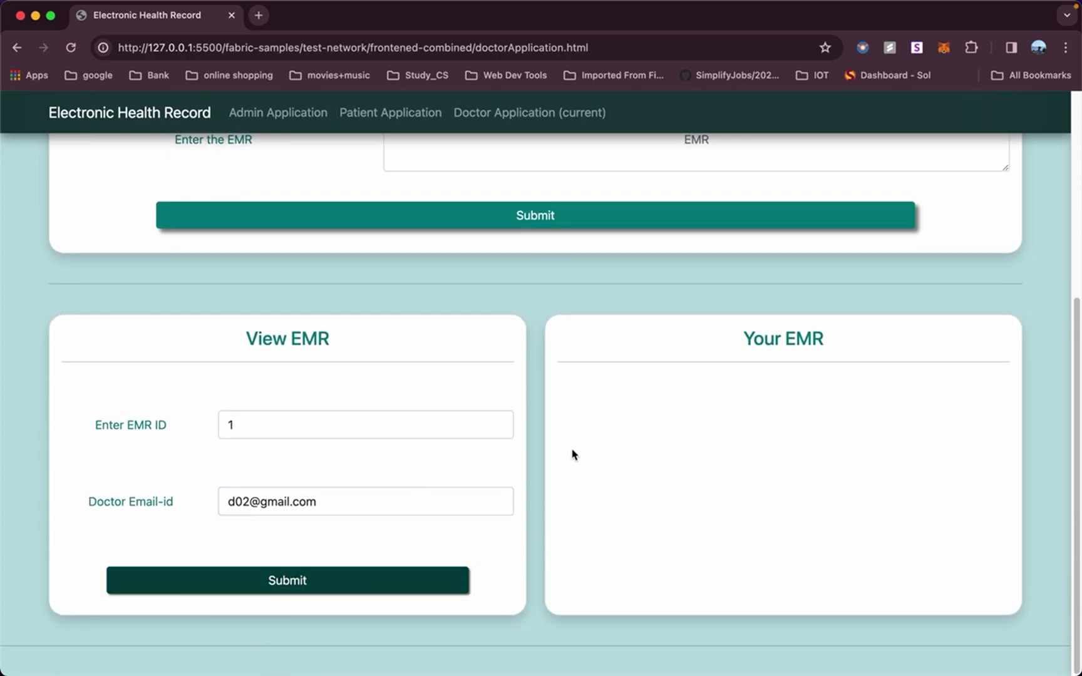
{"action": "scroll", "coordinate": [654, 423], "scroll_direction": "up", "scroll_amount": 1}
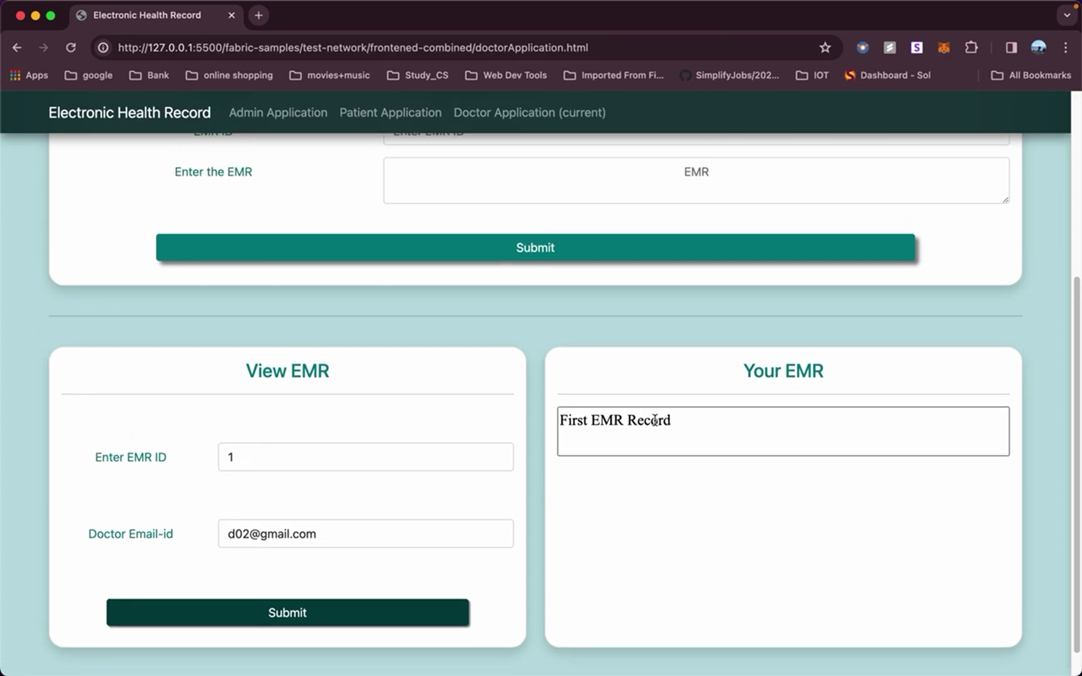
{"action": "scroll", "coordinate": [654, 419], "scroll_direction": "up", "scroll_amount": 1}
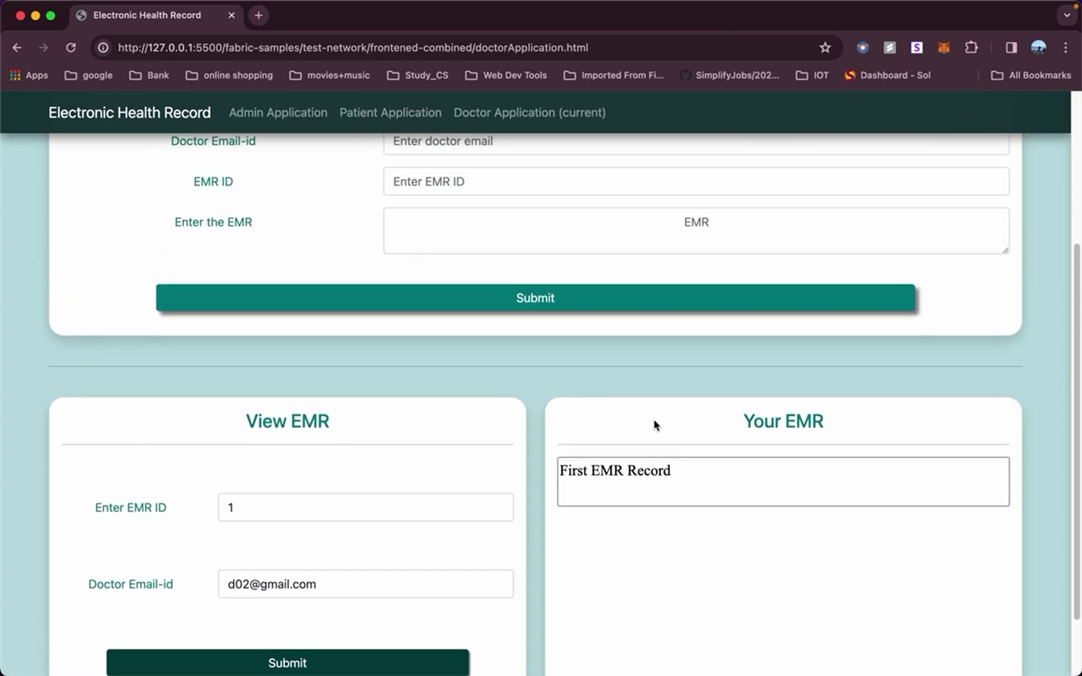
{"action": "scroll", "coordinate": [655, 426], "scroll_direction": "up", "scroll_amount": 4}
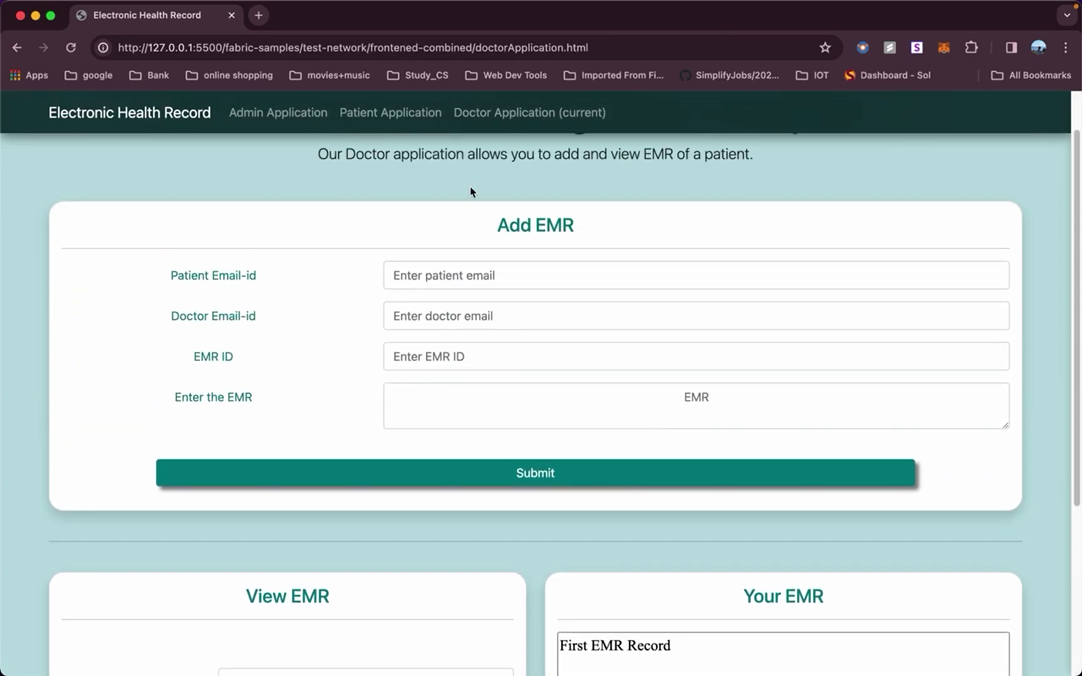
{"action": "left_click", "coordinate": [393, 119]}
Get all of the patient's EMRs, showing medical 'First EMR Record' from d01 accessible by 3 users.
{"action": "scroll", "coordinate": [482, 393], "scroll_direction": "down", "scroll_amount": 5}
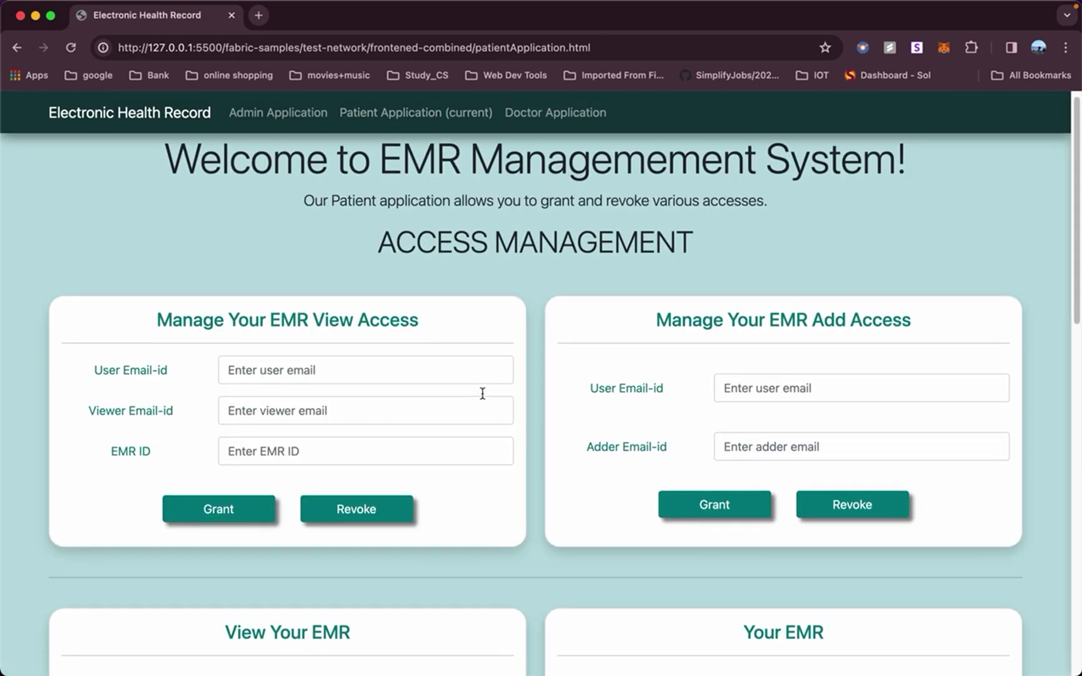
{"action": "scroll", "coordinate": [482, 393], "scroll_direction": "down", "scroll_amount": 2}
{"action": "scroll", "coordinate": [483, 394], "scroll_direction": "down", "scroll_amount": 6}
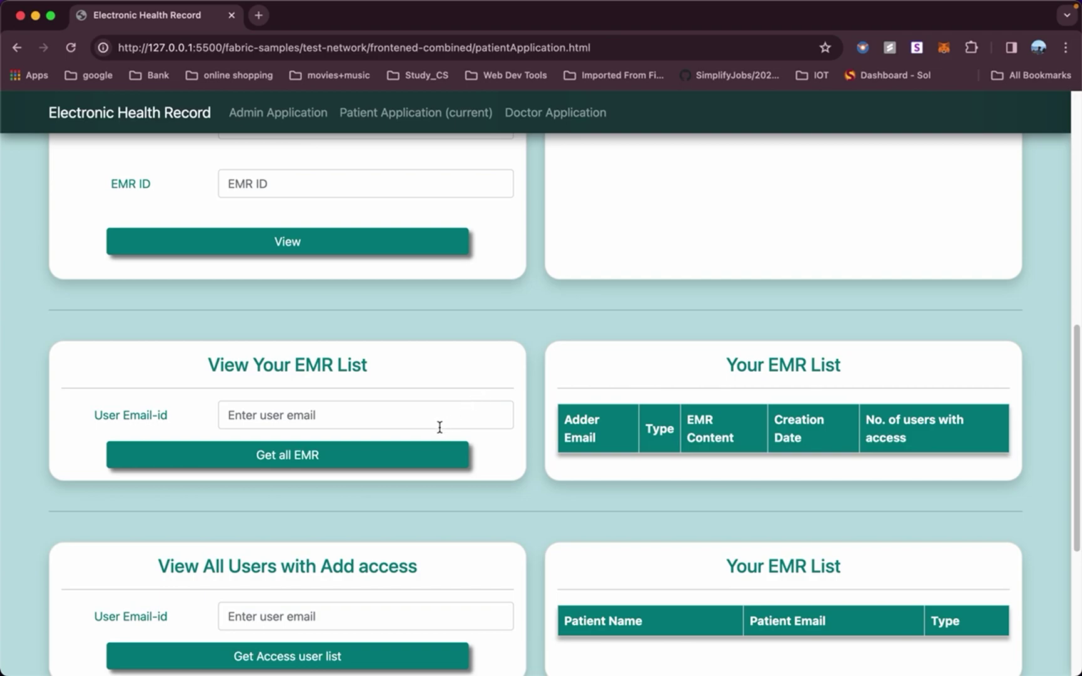
{"action": "scroll", "coordinate": [439, 427], "scroll_direction": "down", "scroll_amount": 1}
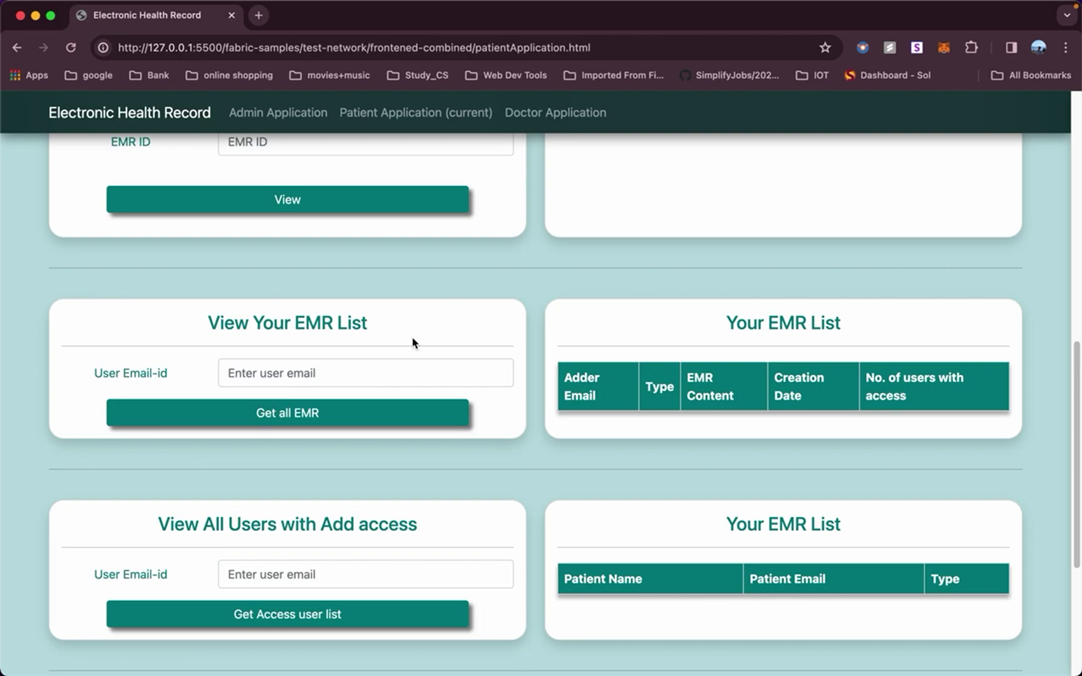
{"action": "left_click", "coordinate": [369, 379]}
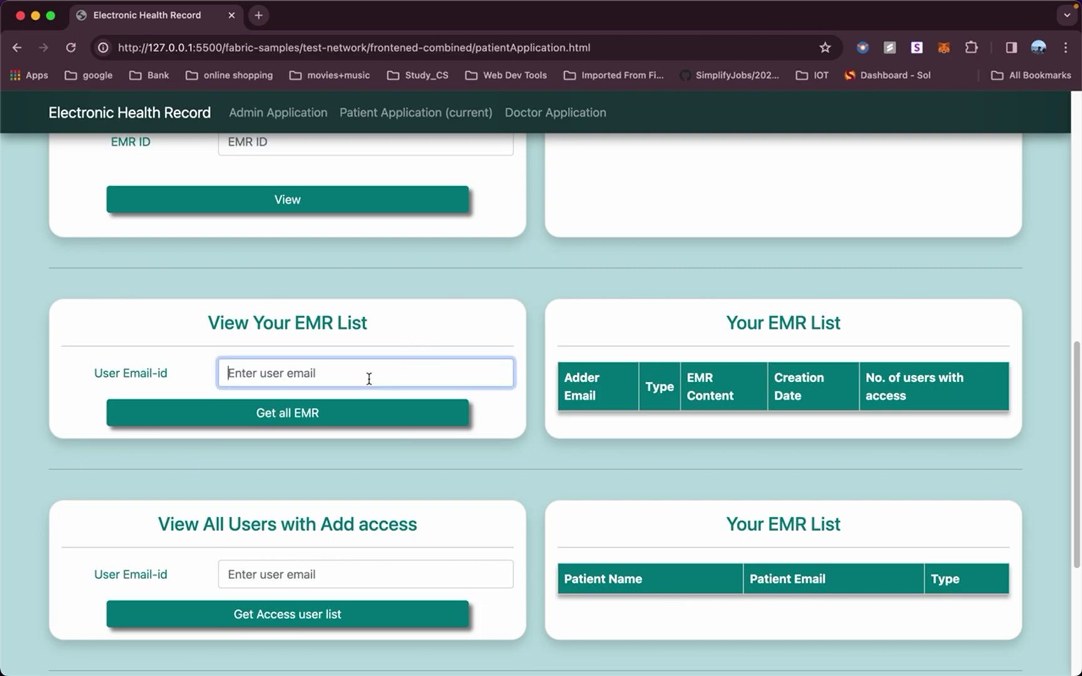
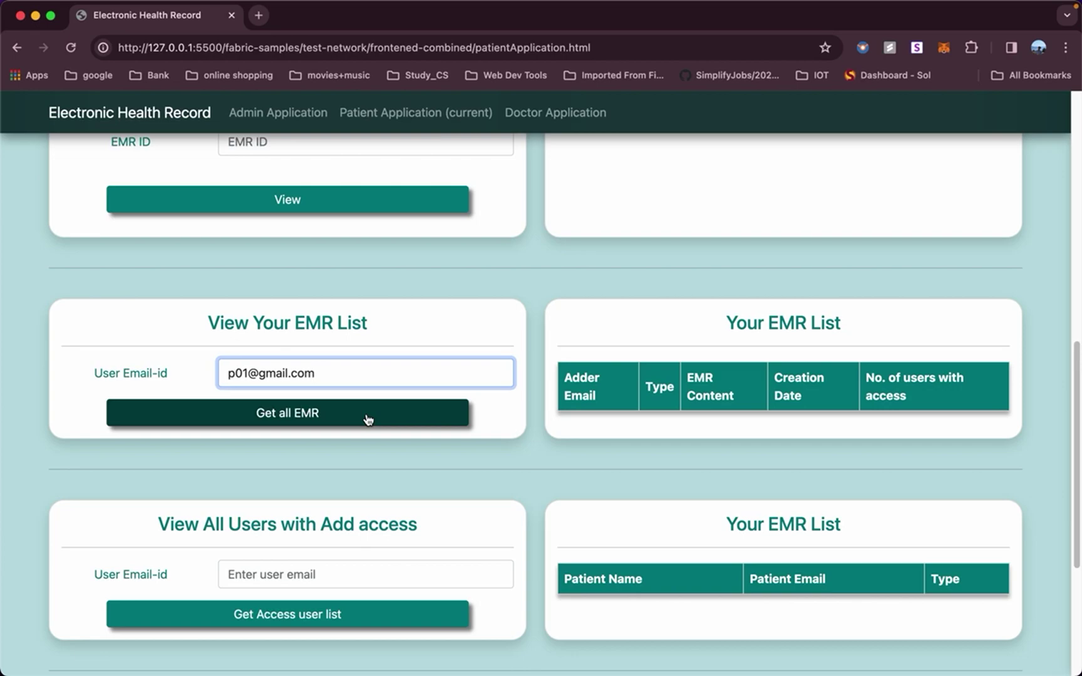
{"action": "left_click", "coordinate": [368, 419]}
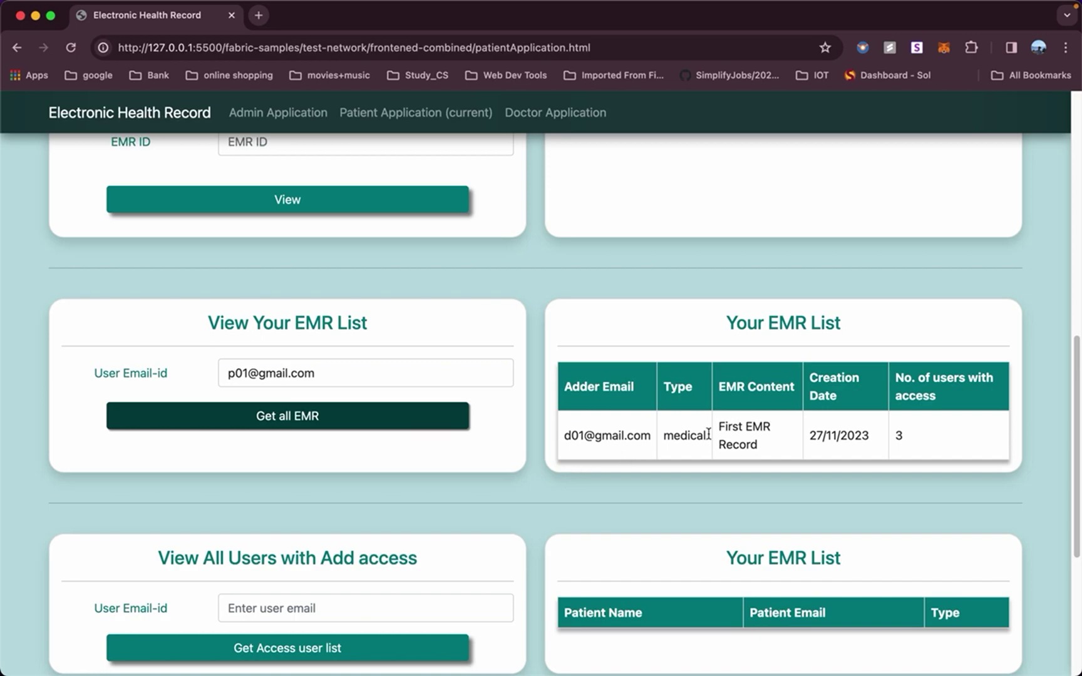
{"action": "scroll", "coordinate": [722, 436], "scroll_direction": "up", "scroll_amount": 1}
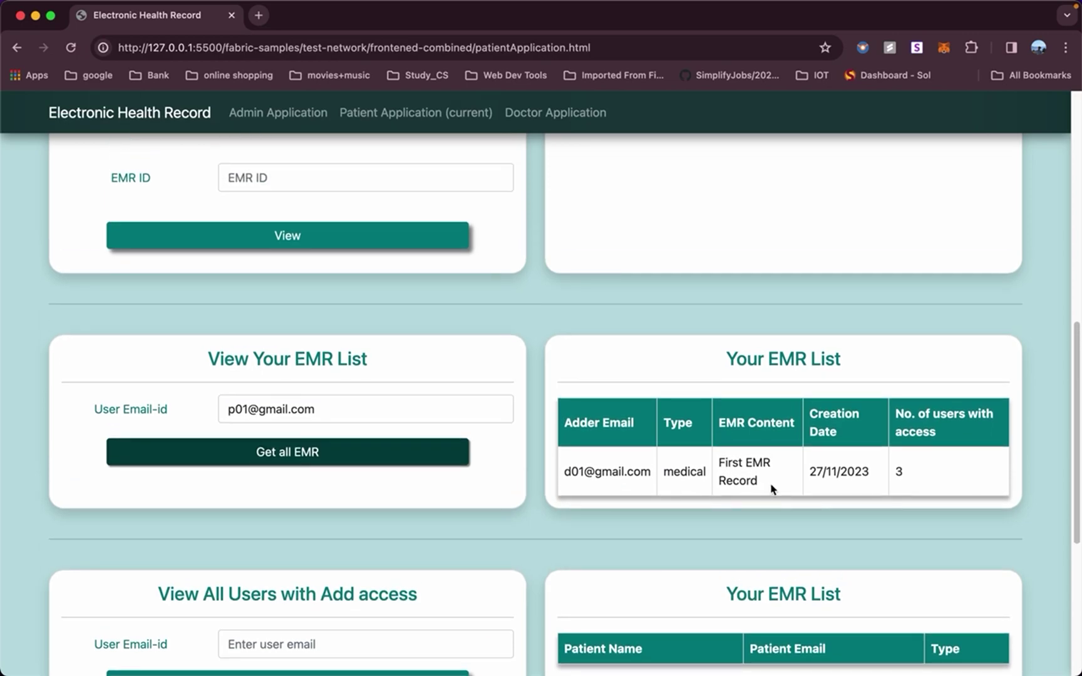
{"action": "scroll", "coordinate": [773, 489], "scroll_direction": "down", "scroll_amount": 2}
{"action": "scroll", "coordinate": [725, 446], "scroll_direction": "up", "scroll_amount": 10}
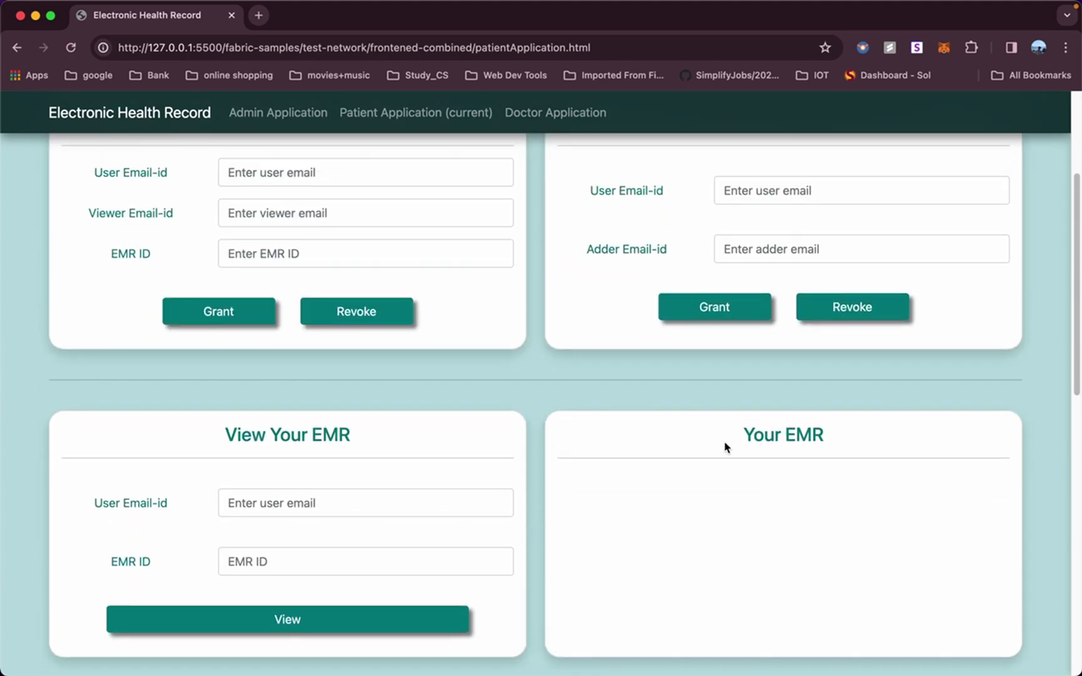
{"action": "scroll", "coordinate": [652, 280], "scroll_direction": "up", "scroll_amount": 4}
{"action": "left_click", "coordinate": [550, 119]}
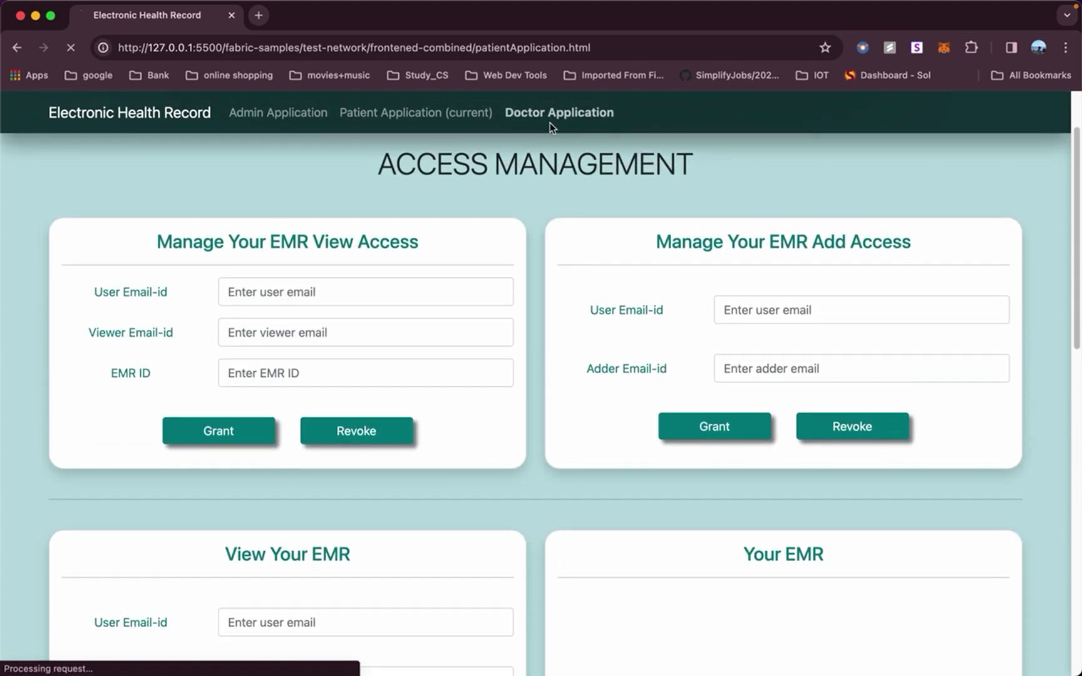
Add EMR ID 2 reading 'Second EMR' for the patient, with doctor d01's email, and confirm success.
{"action": "left_click", "coordinate": [475, 336]}
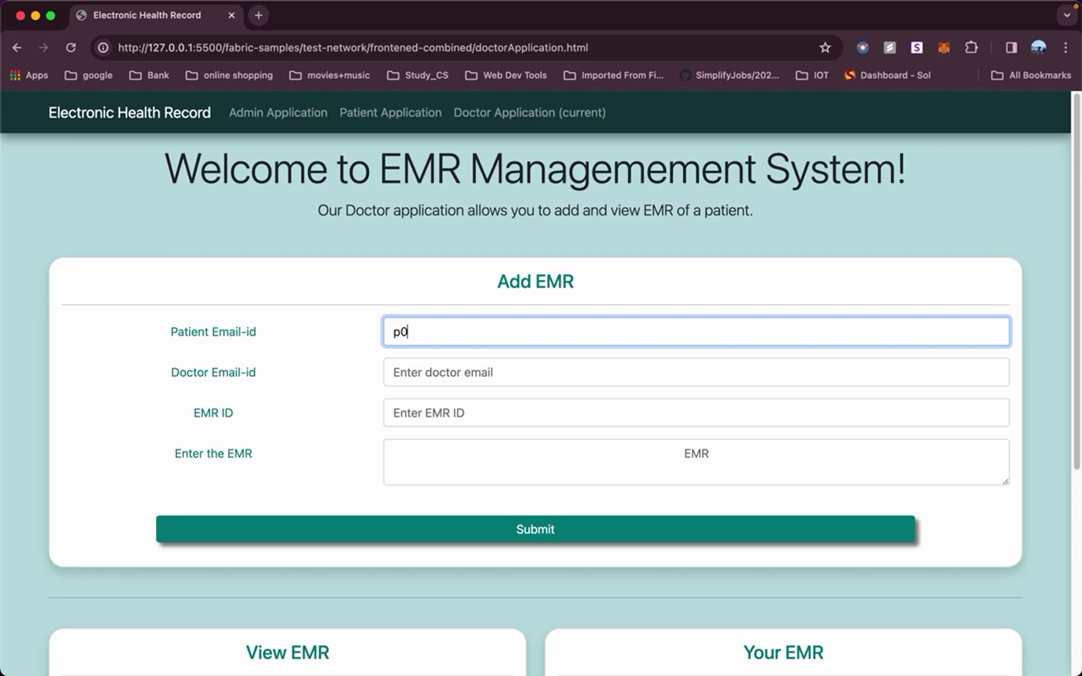
{"action": "left_click", "coordinate": [436, 376]}
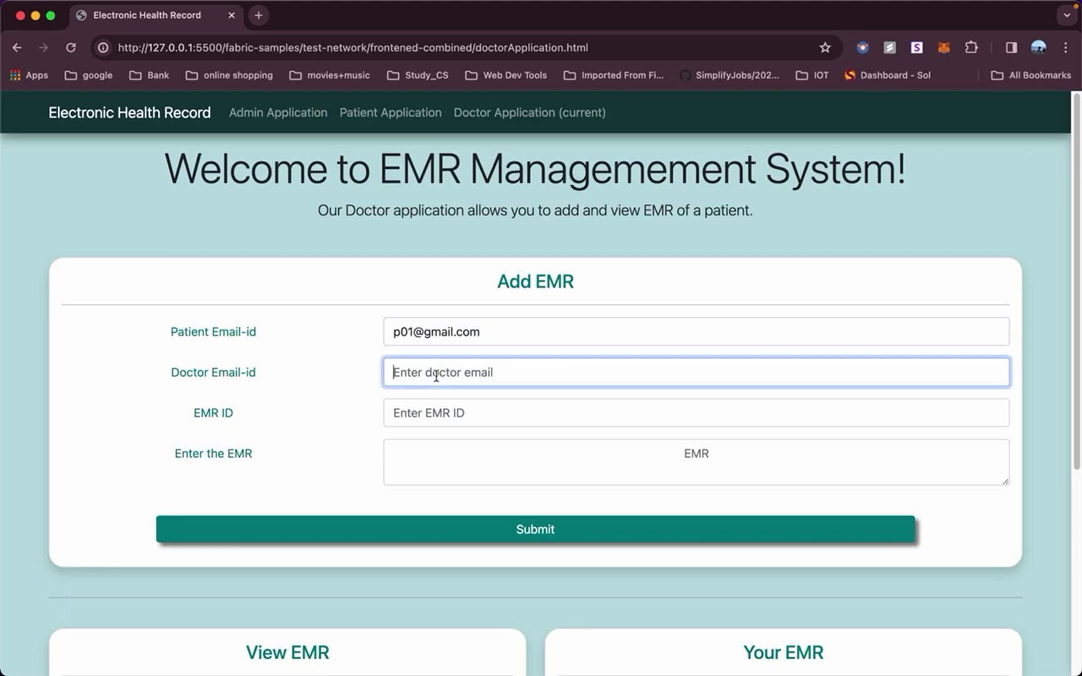
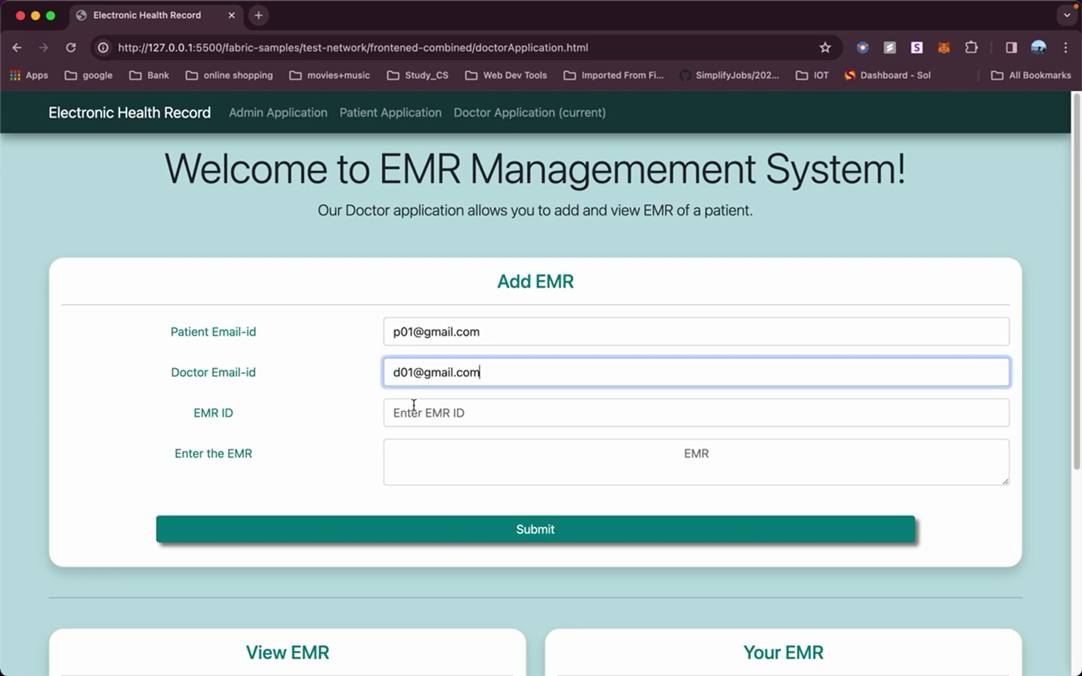
{"action": "left_click", "coordinate": [413, 411]}
{"action": "type", "text": "2"}
{"action": "left_click", "coordinate": [497, 471]}
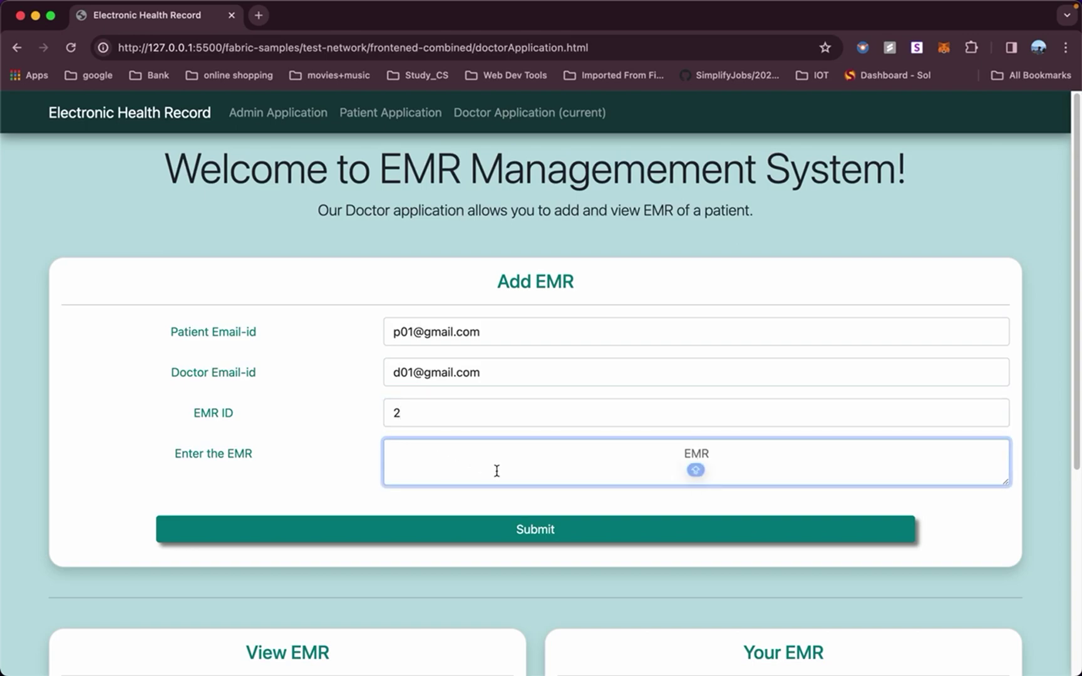
{"action": "type", "text": "Second EMR"}
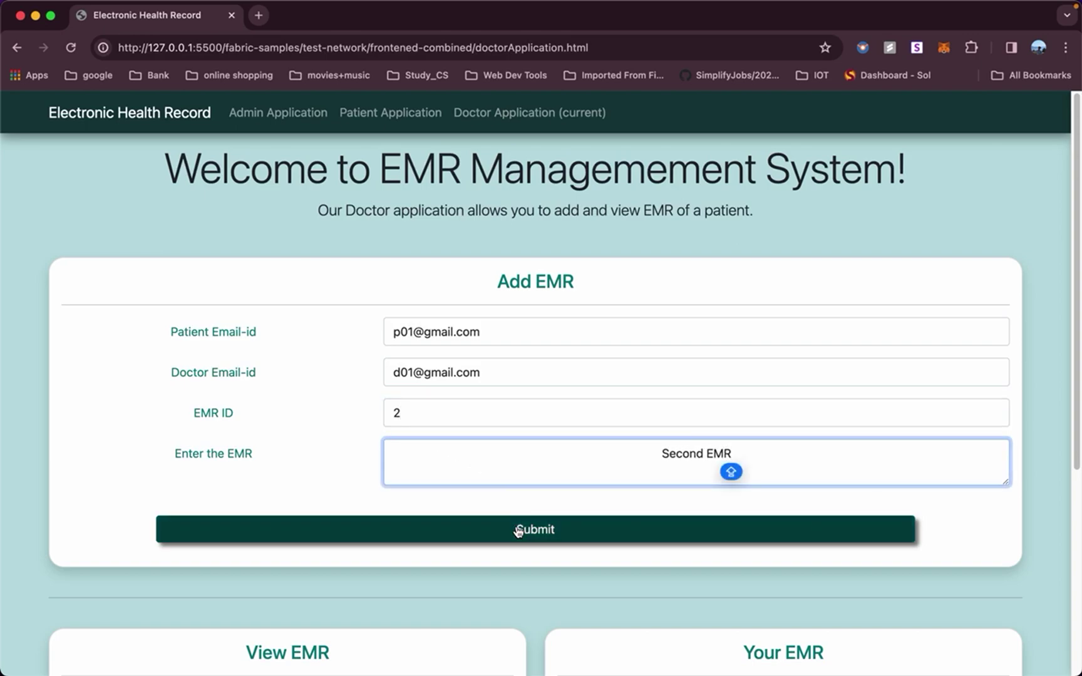
{"action": "left_click", "coordinate": [517, 531]}
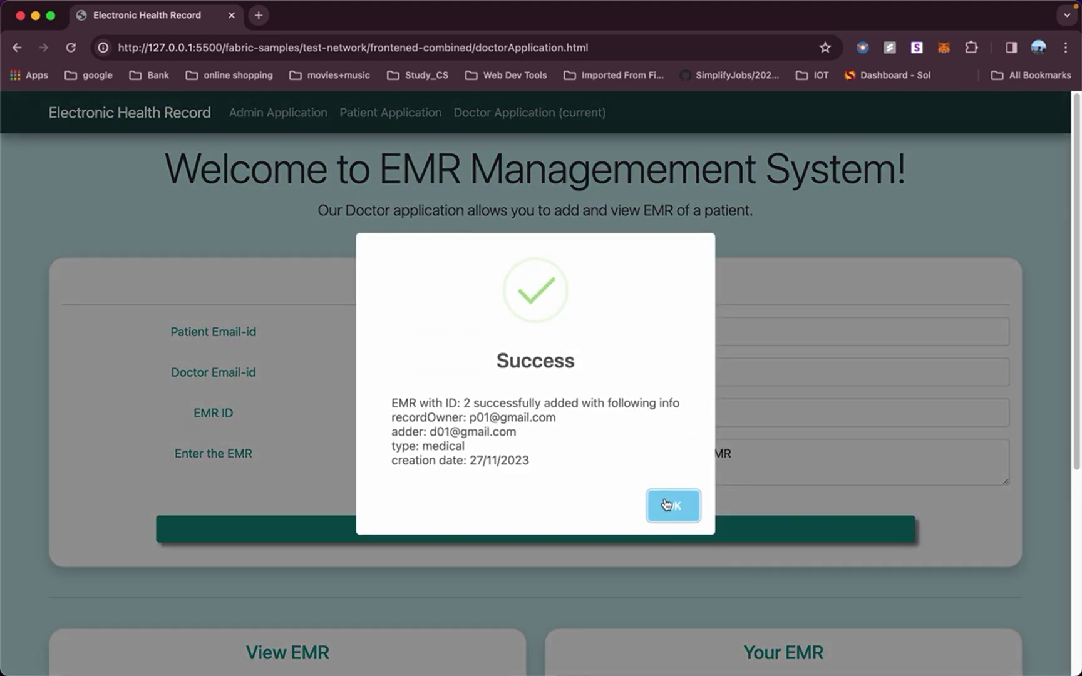
{"action": "left_click", "coordinate": [668, 506]}
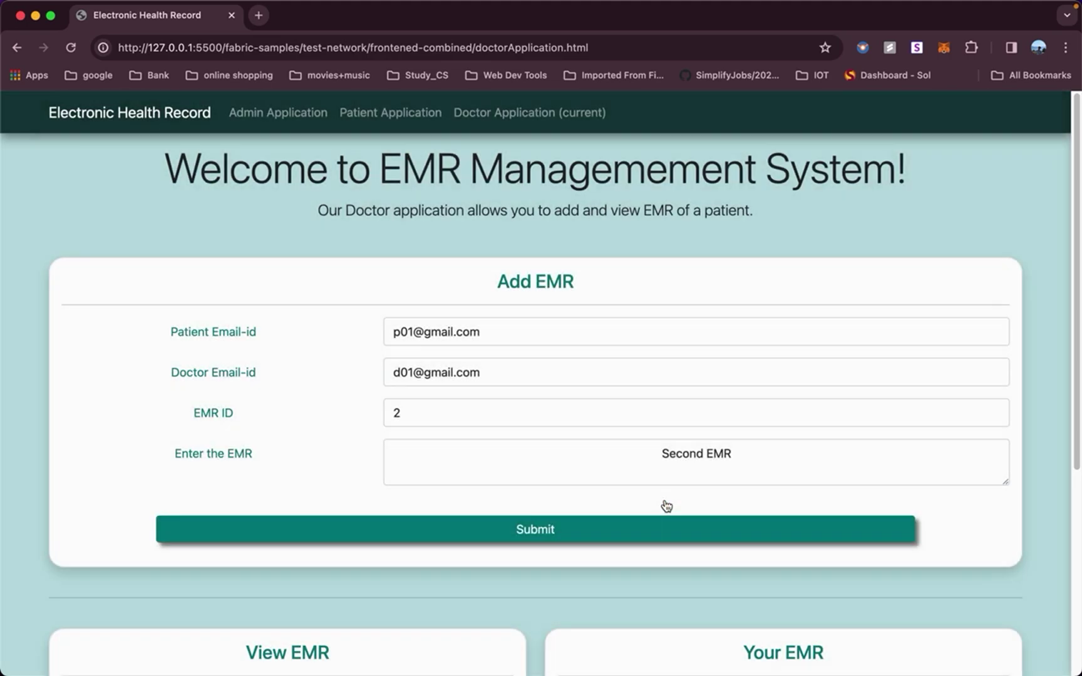
List the patient's EMRs: 'First EMR Record' (3 users) and 'Second EMR' (1 user).
{"action": "left_click", "coordinate": [408, 116]}
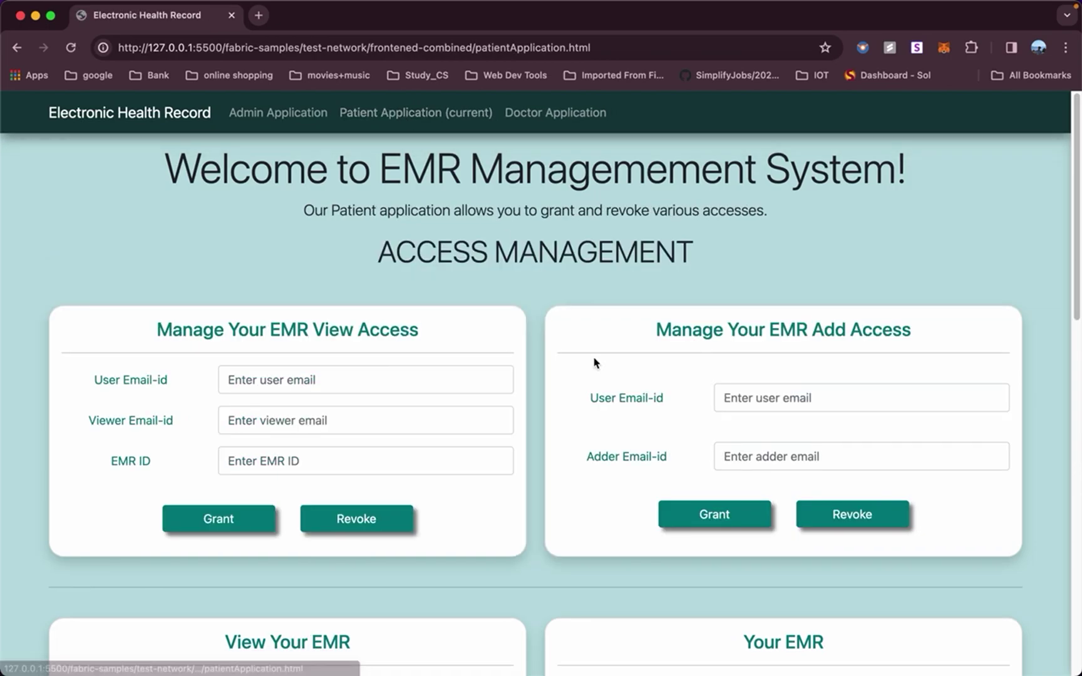
{"action": "scroll", "coordinate": [594, 363], "scroll_direction": "down", "scroll_amount": 10}
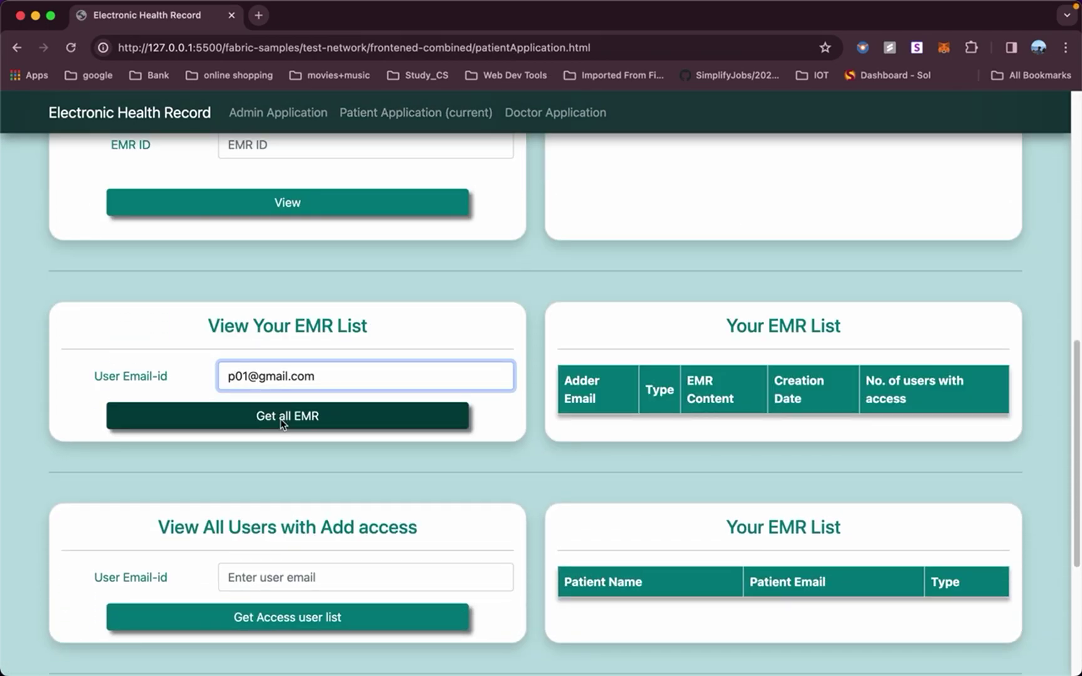
{"action": "left_click", "coordinate": [282, 420]}
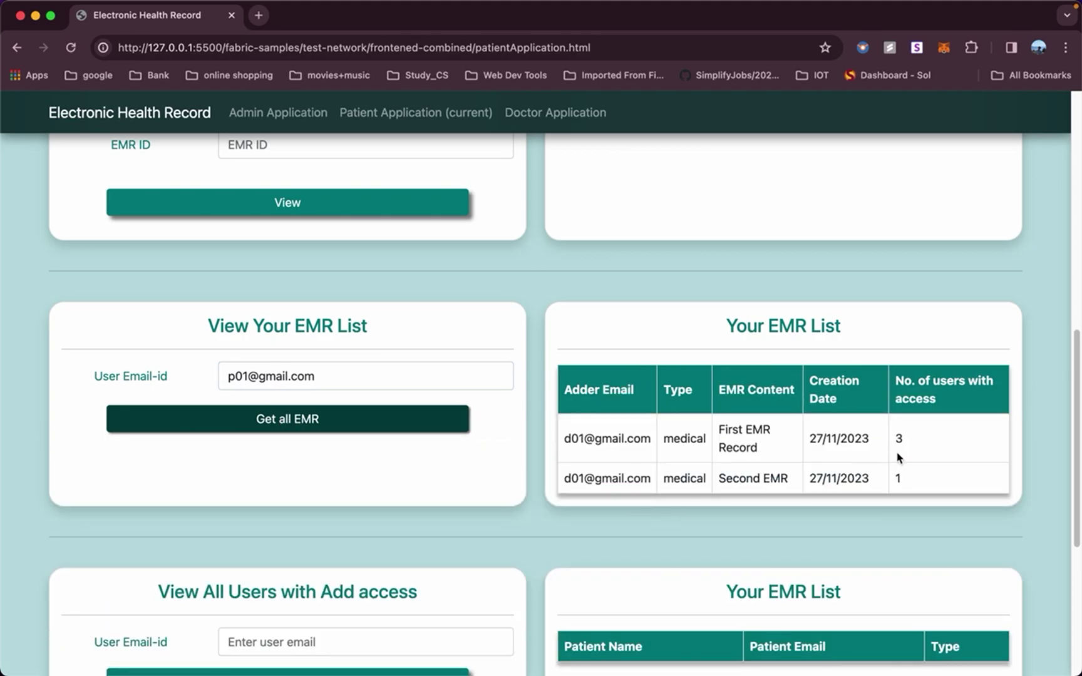
{"action": "scroll", "coordinate": [900, 457], "scroll_direction": "down", "scroll_amount": 3}
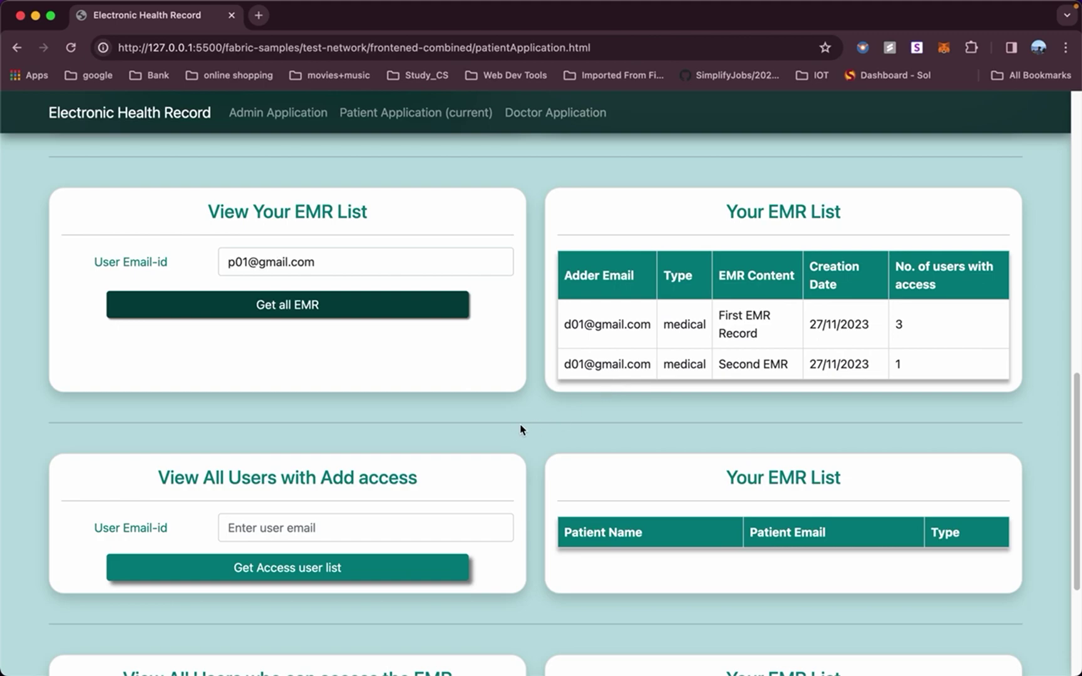
{"action": "scroll", "coordinate": [495, 432], "scroll_direction": "down", "scroll_amount": 2}
{"action": "left_click", "coordinate": [416, 456]}
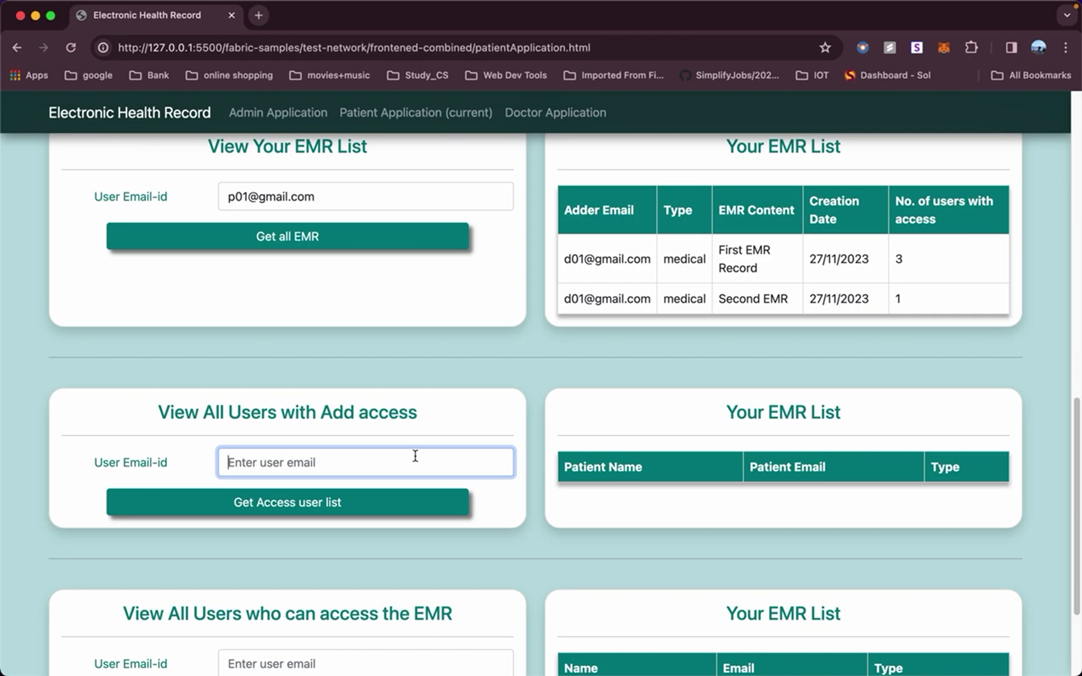
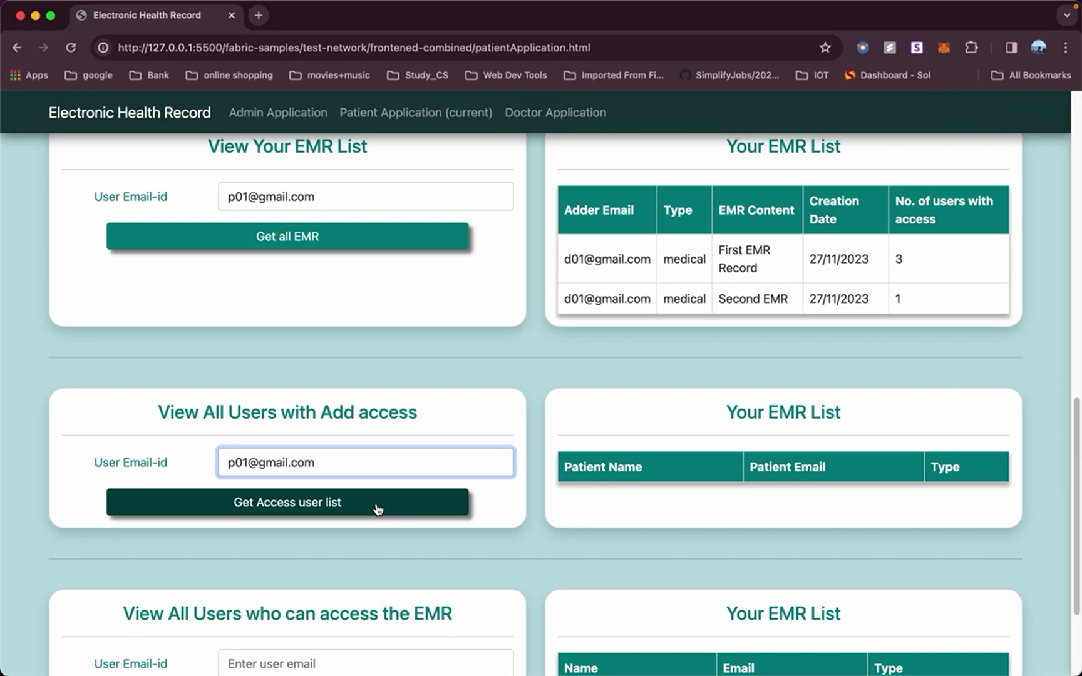
Fetch the patient's add-access user list, showing only doctor d01.
{"action": "left_click", "coordinate": [378, 509]}
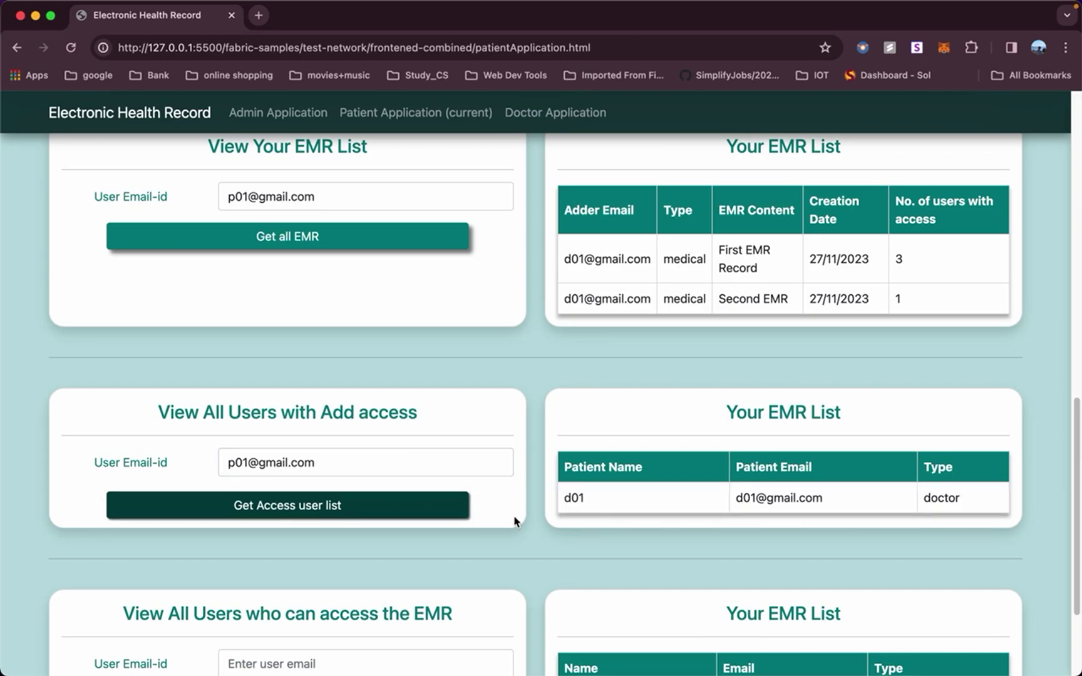
{"action": "scroll", "coordinate": [515, 521], "scroll_direction": "down", "scroll_amount": 2}
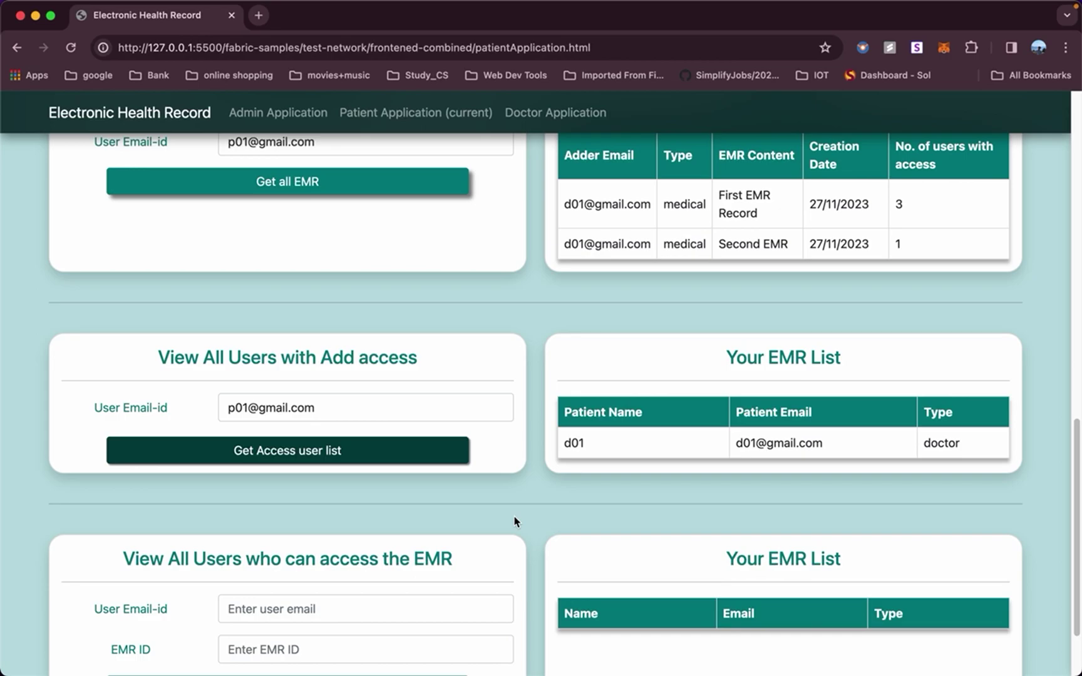
{"action": "scroll", "coordinate": [692, 468], "scroll_direction": "down", "scroll_amount": 2}
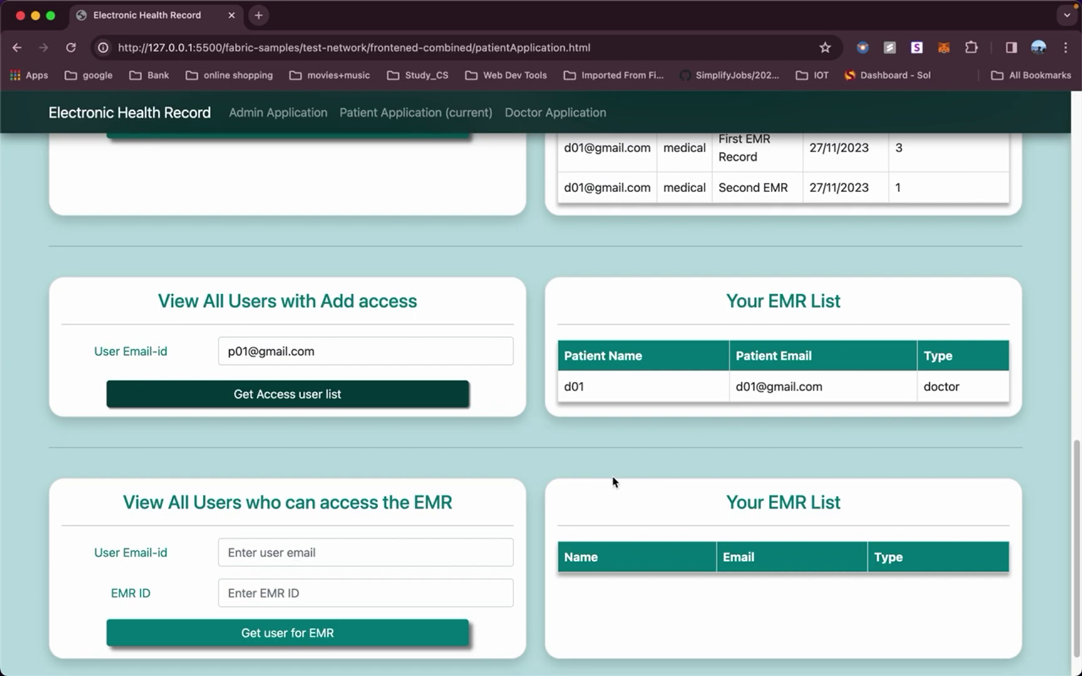
{"action": "scroll", "coordinate": [612, 482], "scroll_direction": "down", "scroll_amount": 1}
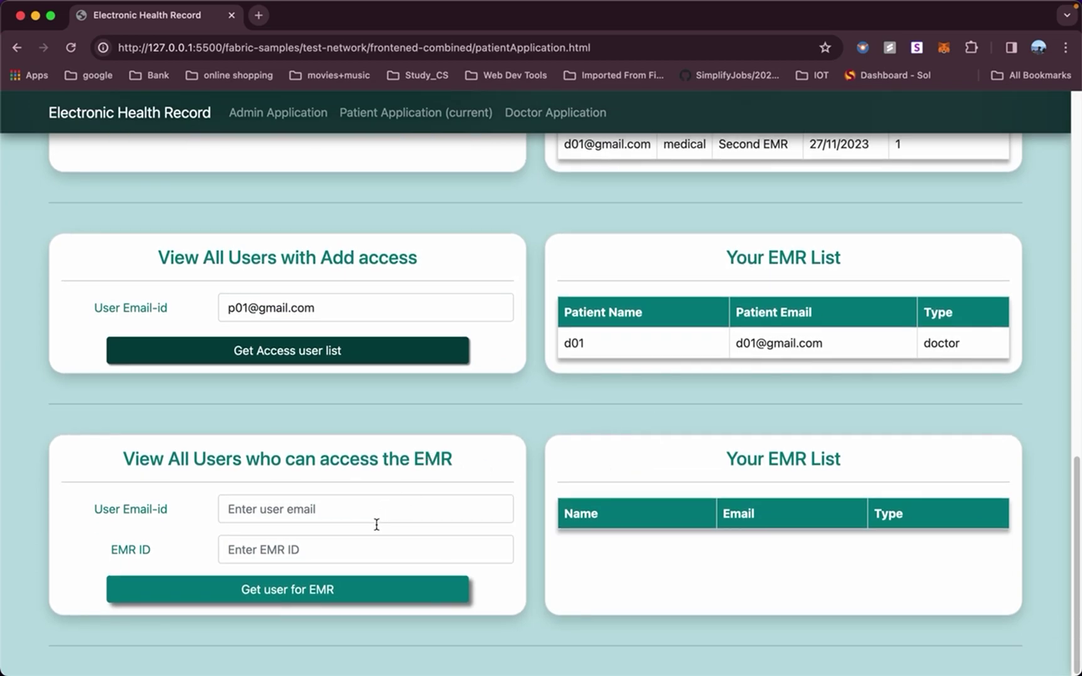
Request users for EMR 1 with the patient's email, listing p01, d01 and d02.
{"action": "left_click", "coordinate": [357, 515]}
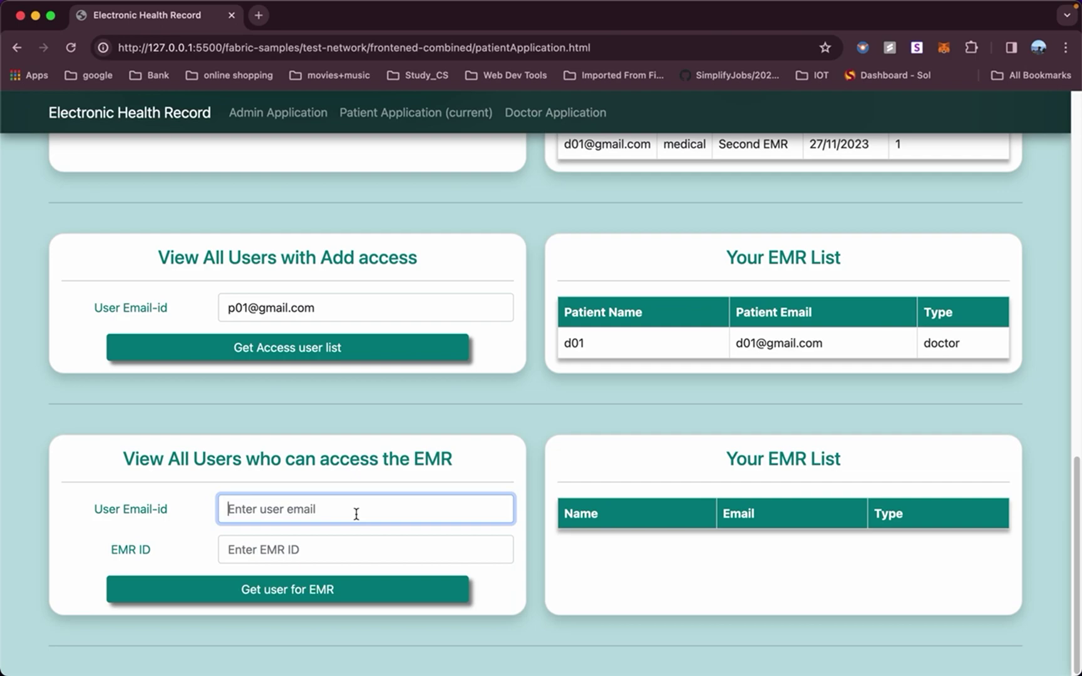
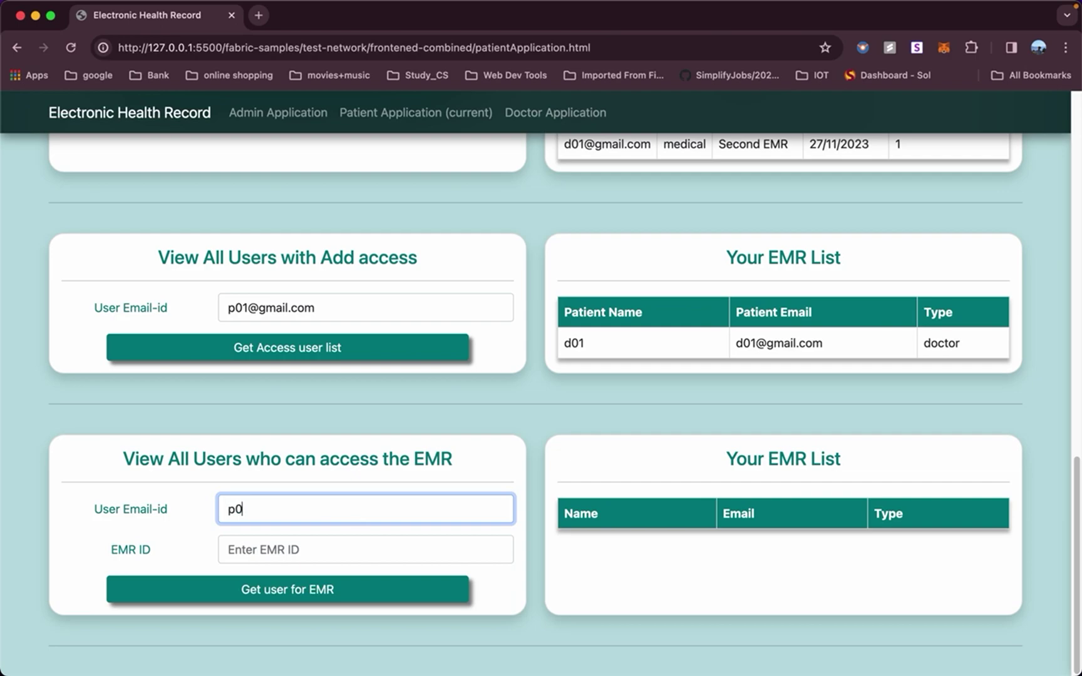
{"action": "left_click", "coordinate": [339, 547]}
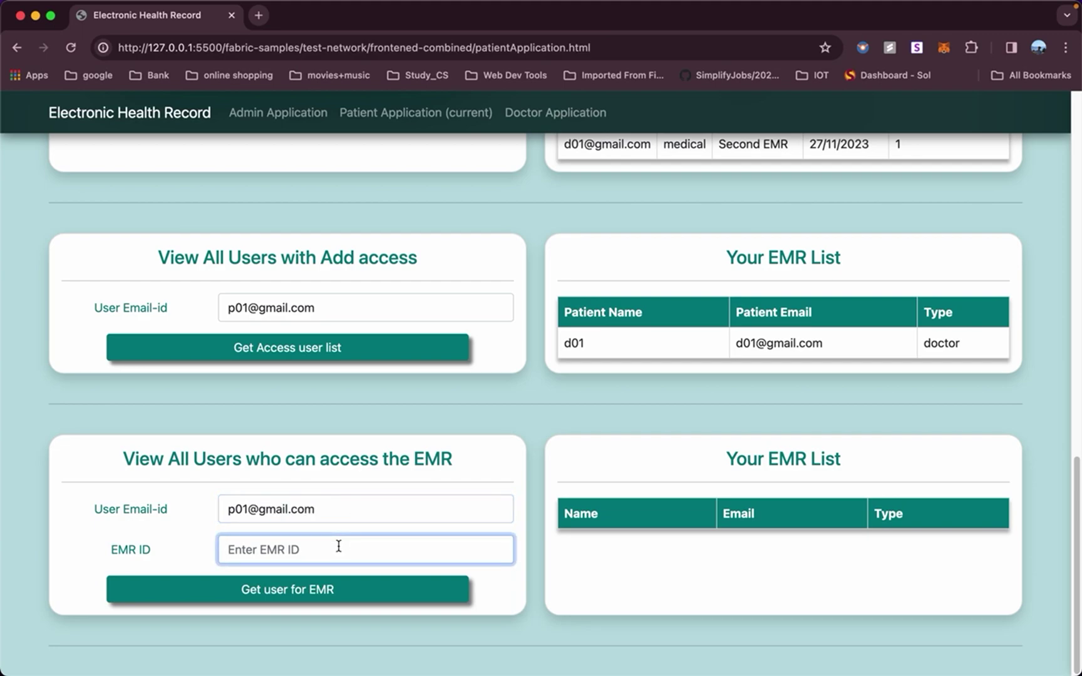
{"action": "type", "text": "1"}
{"action": "left_click", "coordinate": [320, 592]}
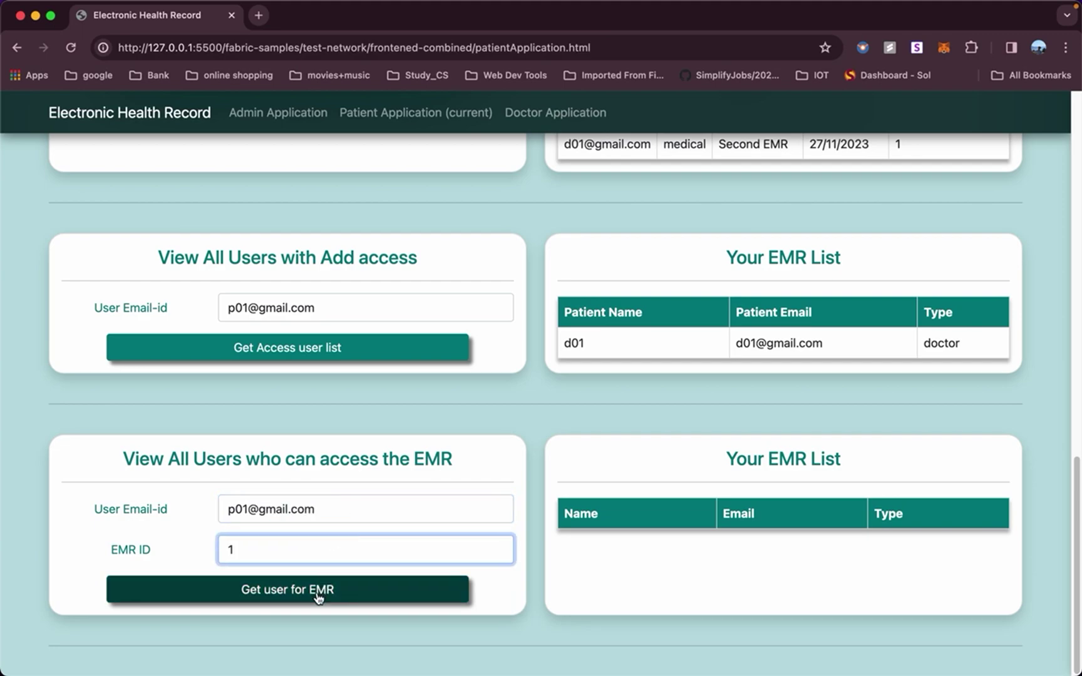
{"action": "left_click", "coordinate": [320, 595]}
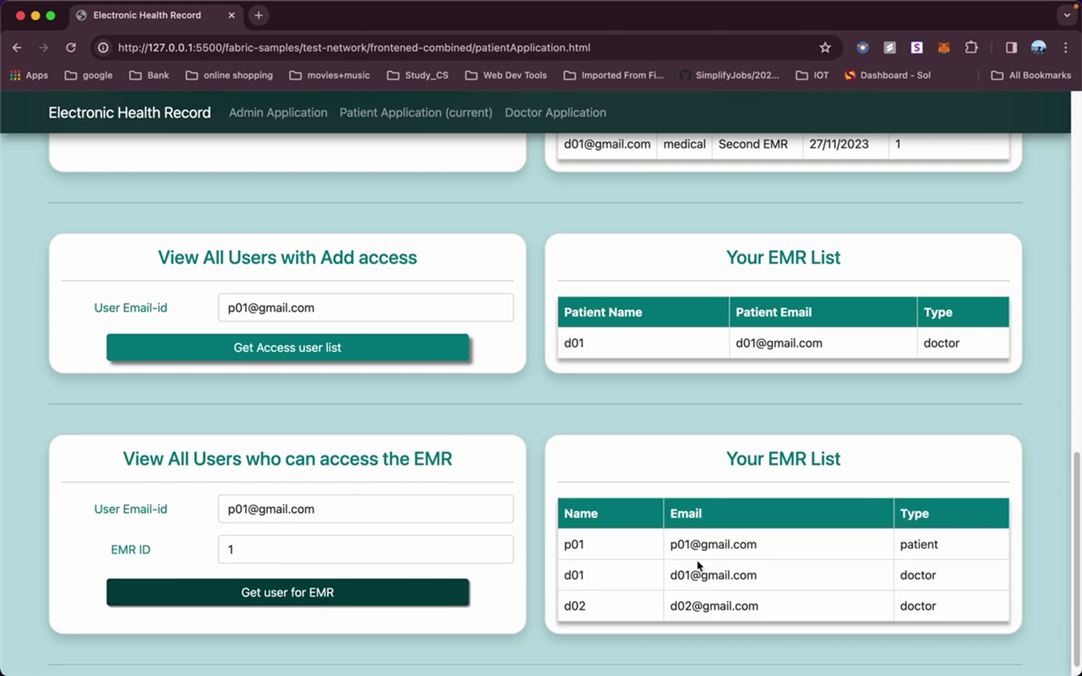
{"action": "scroll", "coordinate": [698, 566], "scroll_direction": "down", "scroll_amount": 1}
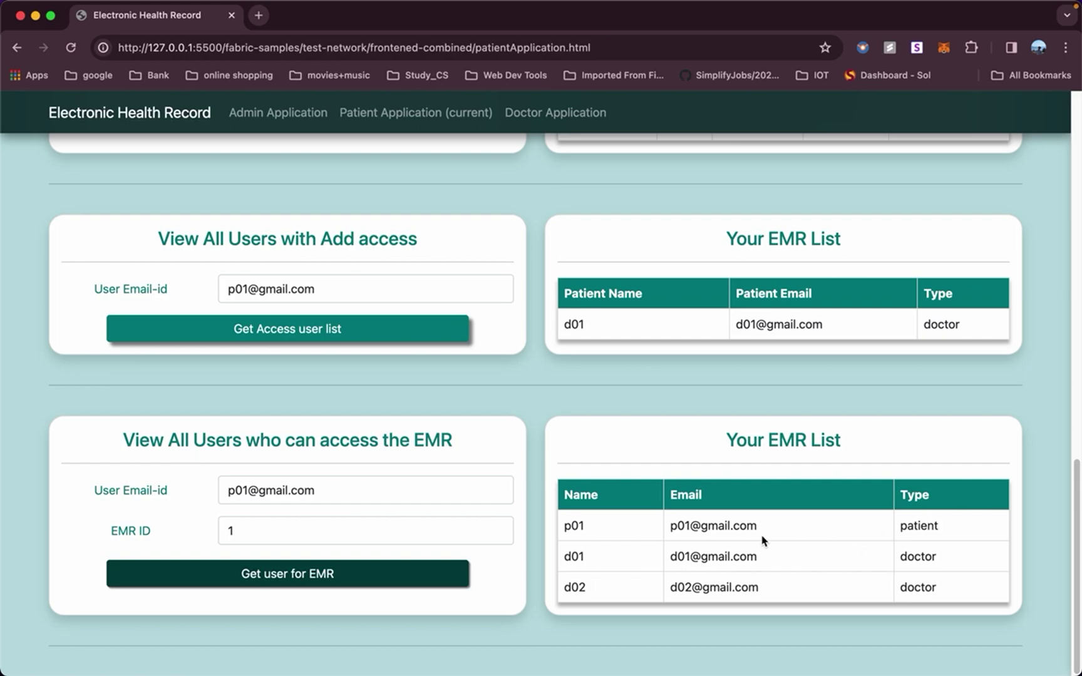
{"action": "scroll", "coordinate": [899, 469], "scroll_direction": "up", "scroll_amount": 10}
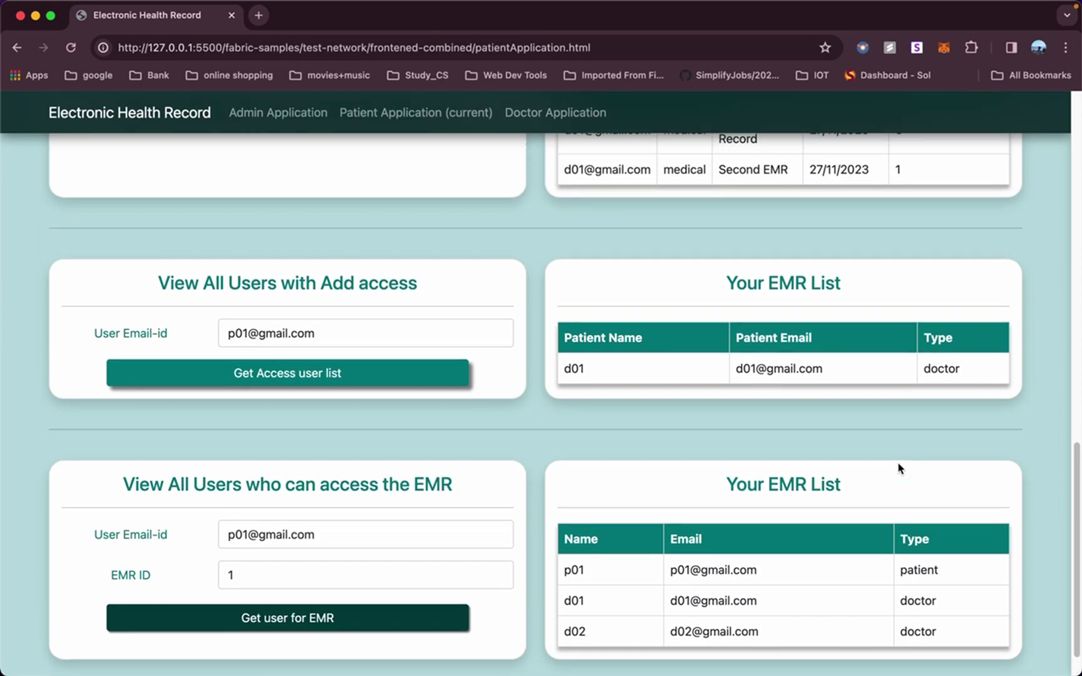
{"action": "scroll", "coordinate": [899, 469], "scroll_direction": "up", "scroll_amount": 7}
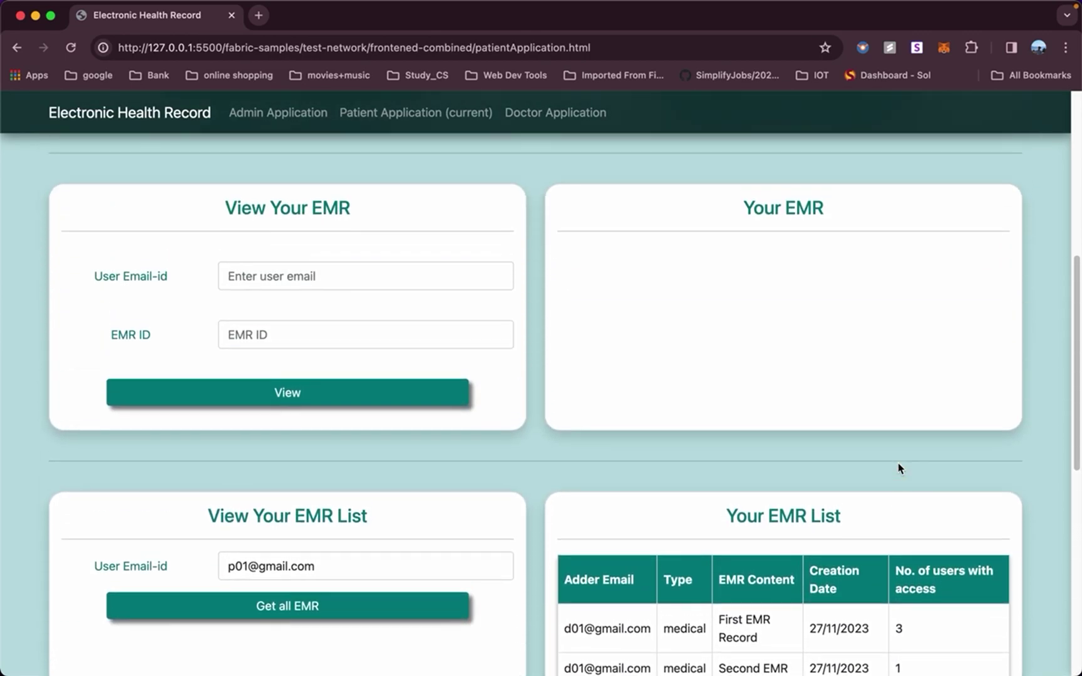
Switch back to Doctor Application and scroll down to its empty Add EMR and View EMR forms.
{"action": "left_click", "coordinate": [560, 123]}
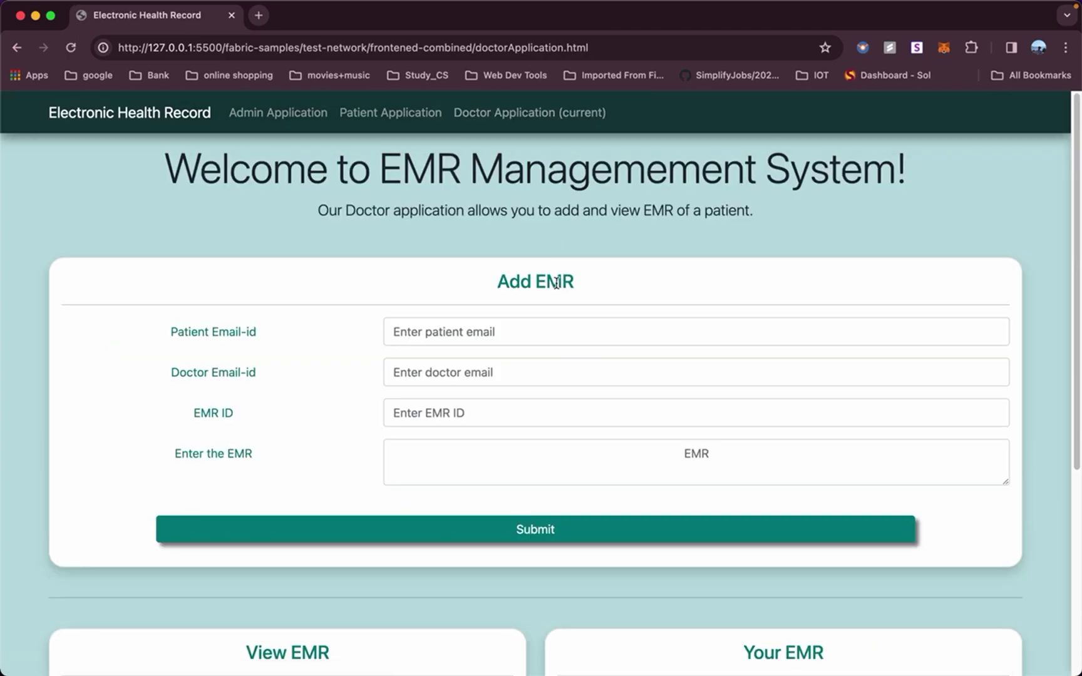
{"action": "scroll", "coordinate": [556, 283], "scroll_direction": "down", "scroll_amount": 5}
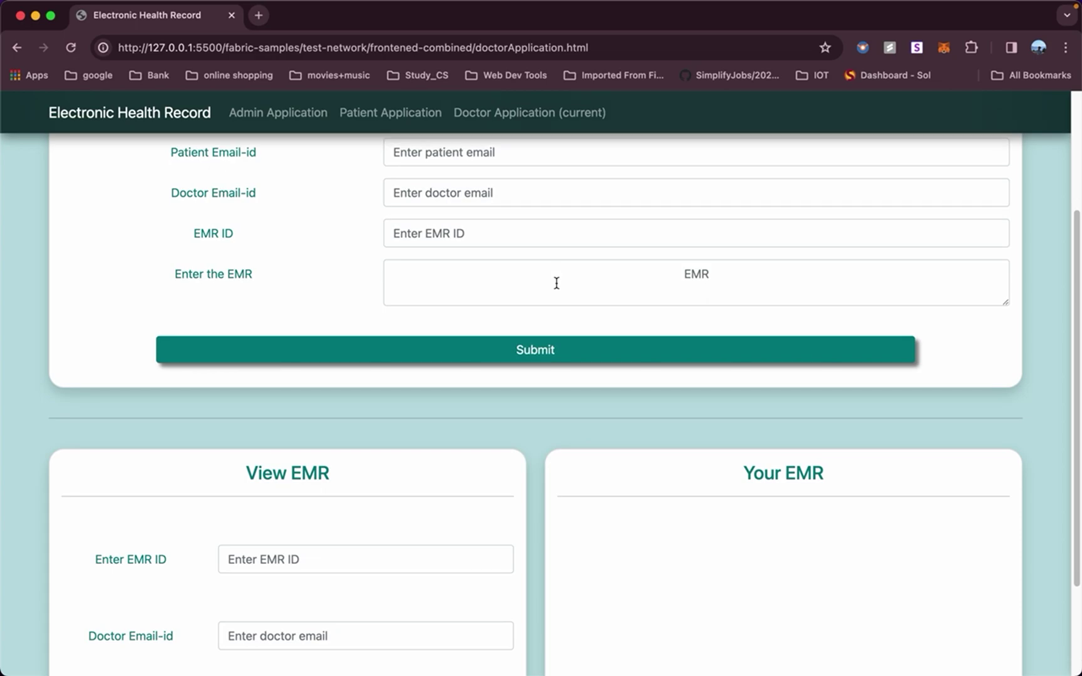
{"action": "scroll", "coordinate": [556, 283], "scroll_direction": "down", "scroll_amount": 2}
{"action": "scroll", "coordinate": [556, 285], "scroll_direction": "up", "scroll_amount": 6}
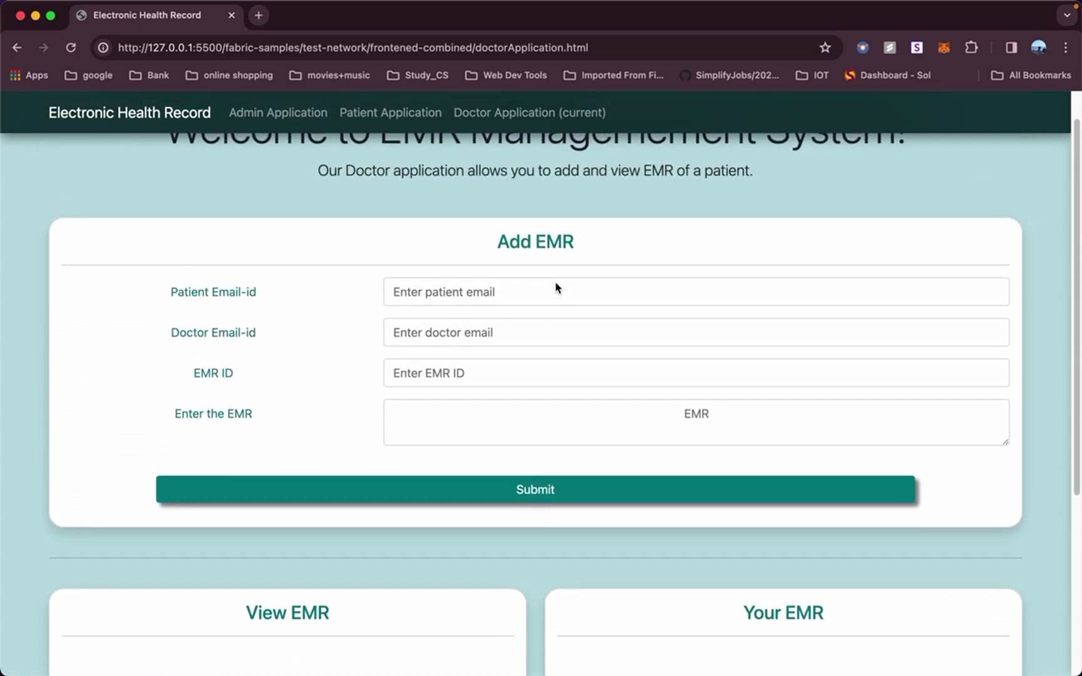
{"action": "scroll", "coordinate": [556, 285], "scroll_direction": "down", "scroll_amount": 5}
{"action": "scroll", "coordinate": [555, 285], "scroll_direction": "down", "scroll_amount": 3}
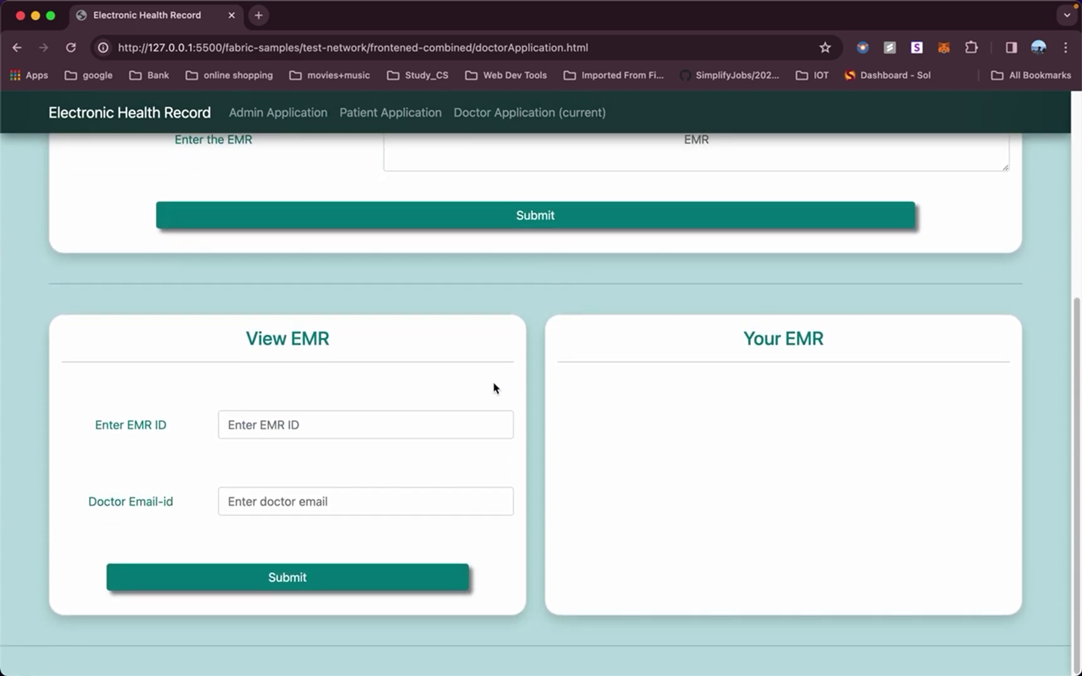